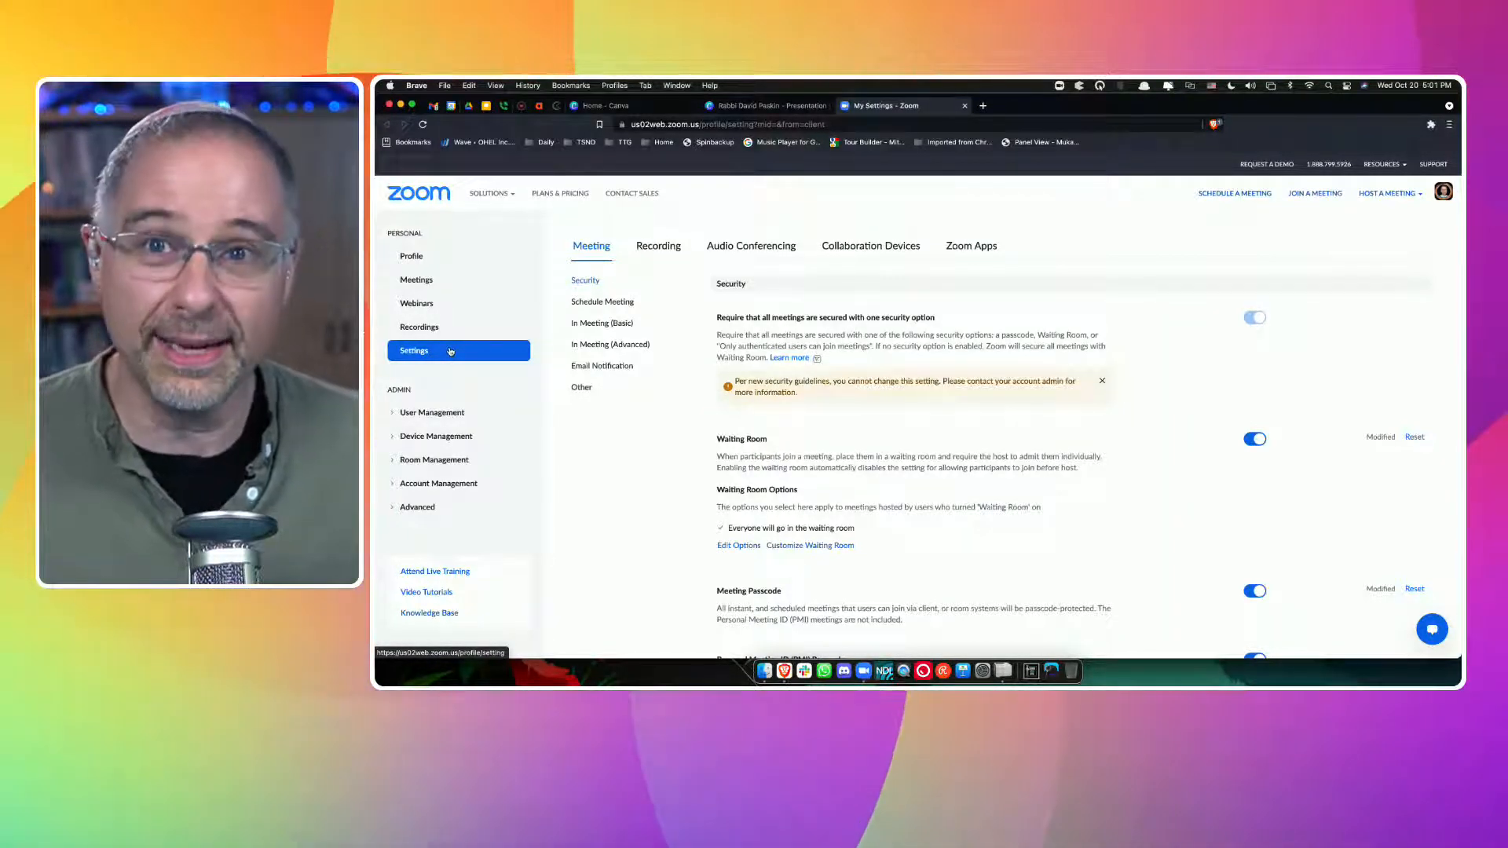
Open the account-wide settings page under Account Management.
{"action": "scroll", "coordinate": [450, 351], "scroll_direction": "down", "scroll_amount": 1}
{"action": "scroll", "coordinate": [450, 351], "scroll_direction": "down", "scroll_amount": 1}
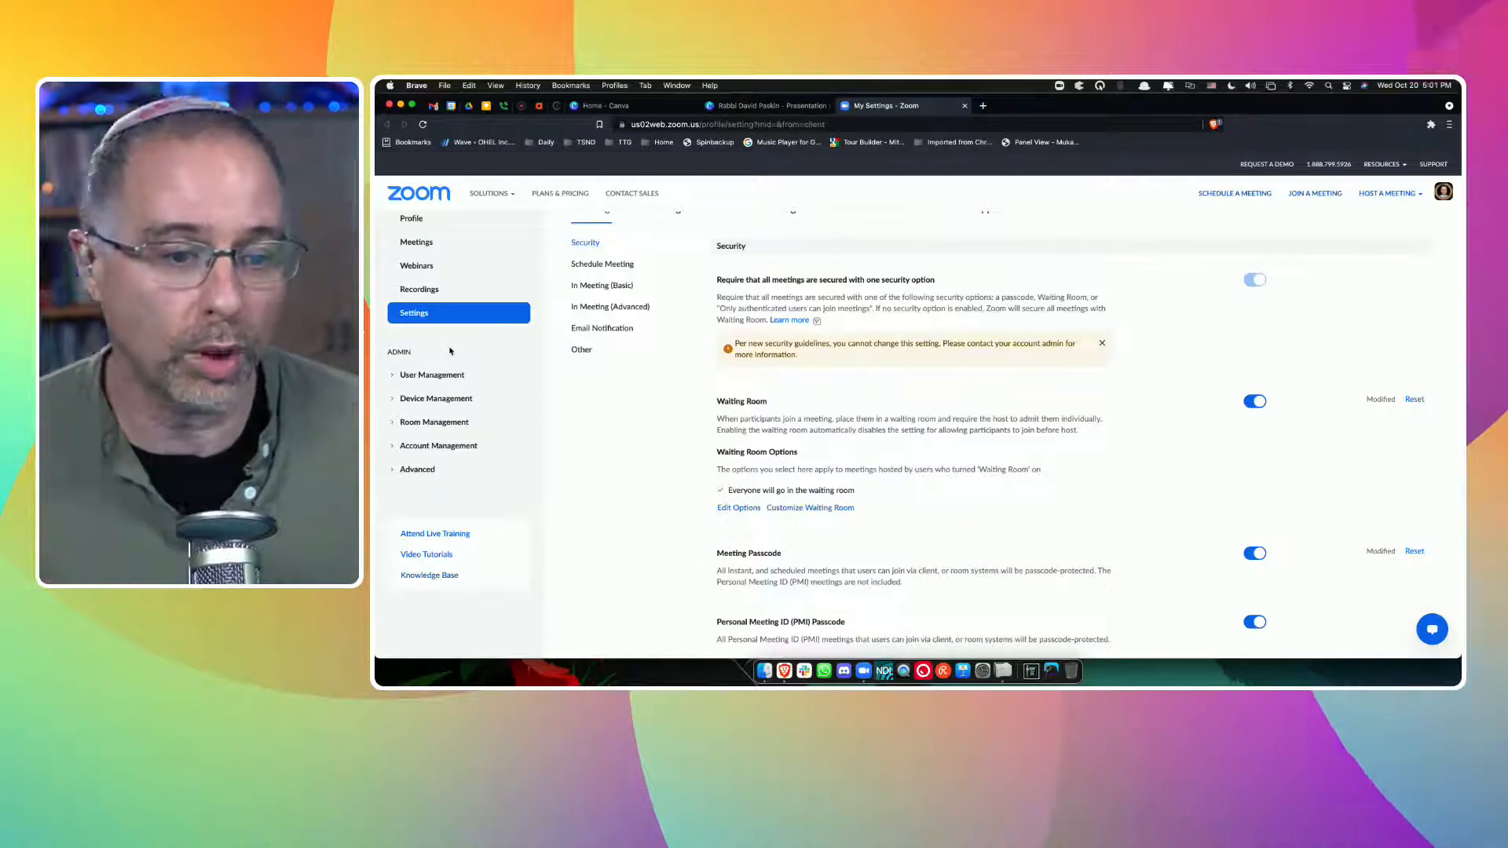
{"action": "left_click", "coordinate": [443, 446]}
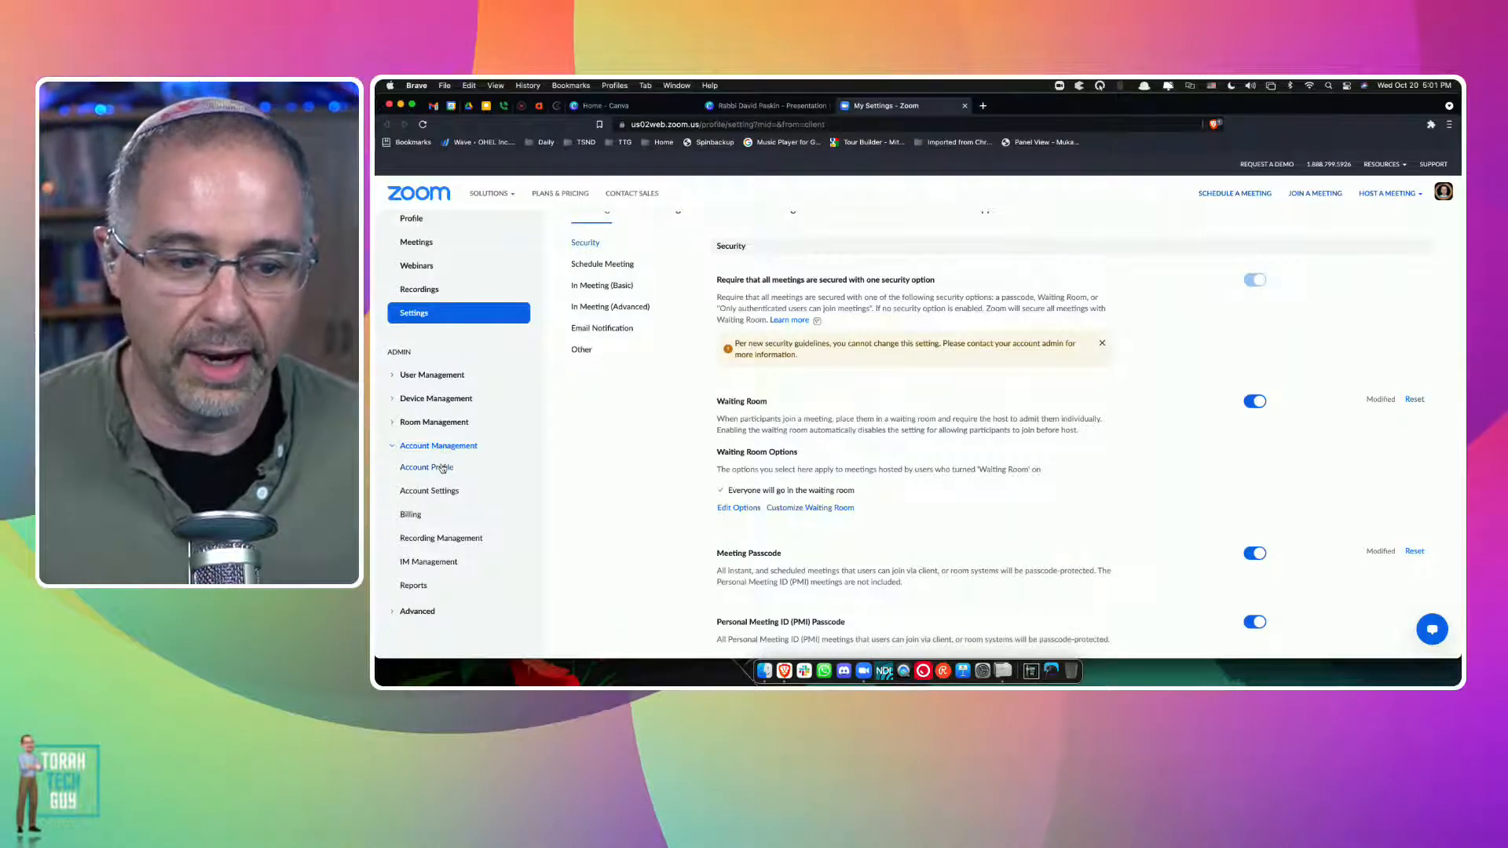
{"action": "left_click", "coordinate": [440, 492]}
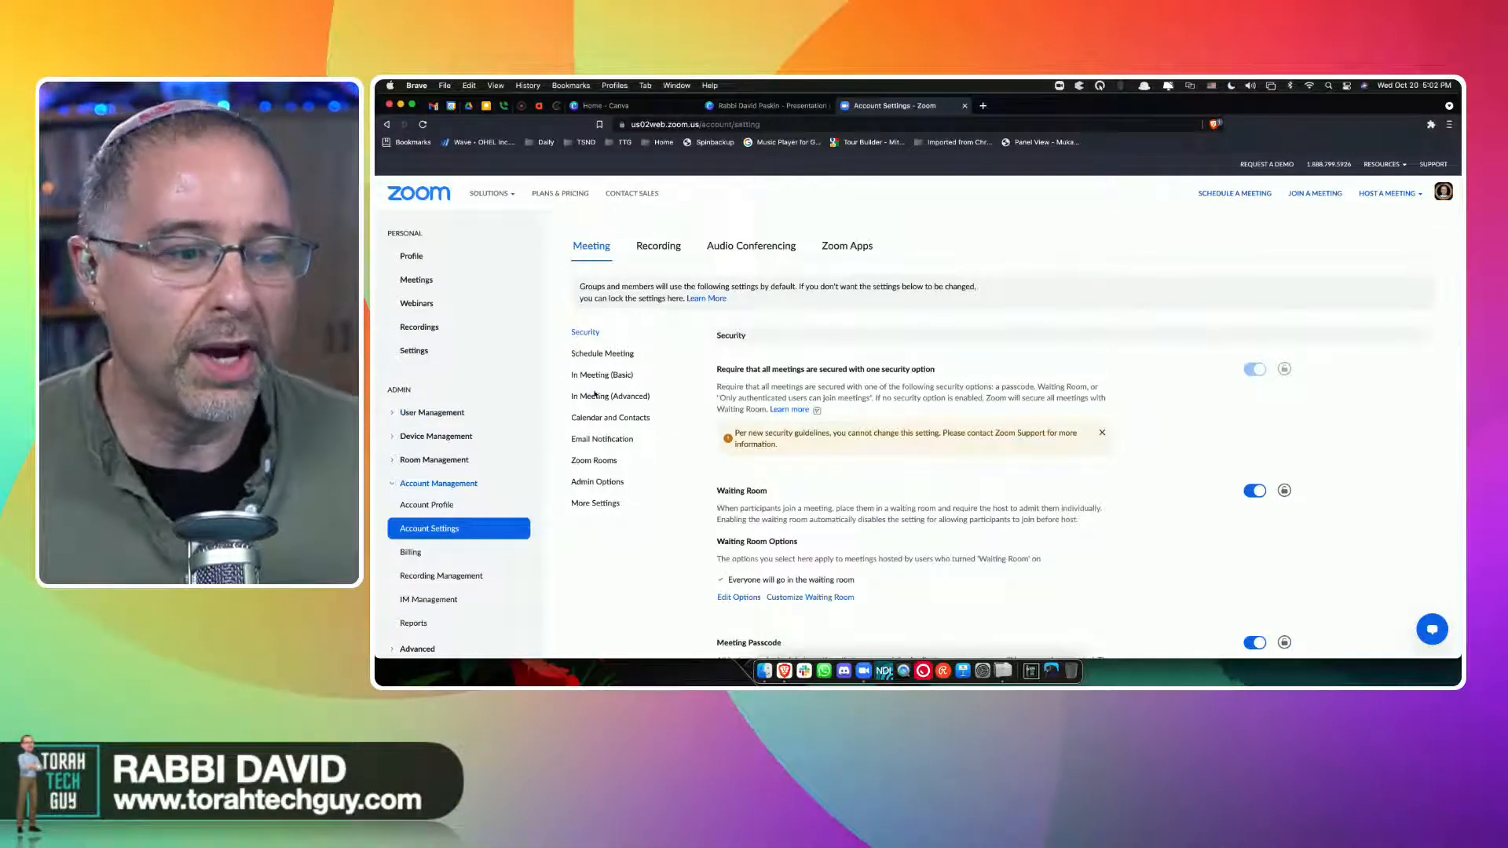
Examine the virtual background and video filter options in the advanced in-meeting account settings.
{"action": "scroll", "coordinate": [836, 461], "scroll_direction": "down", "scroll_amount": 5}
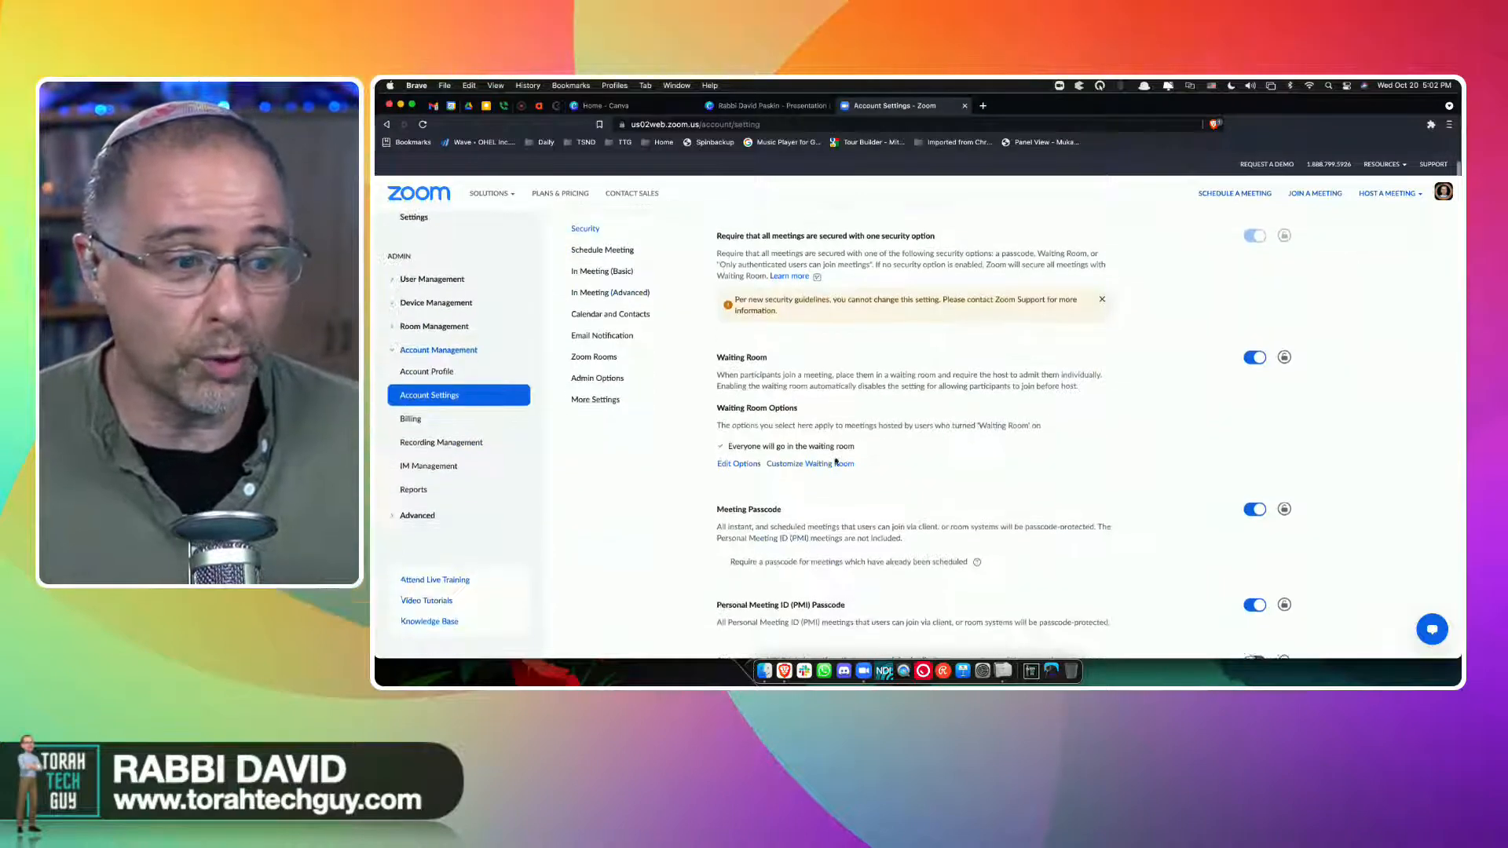
{"action": "scroll", "coordinate": [630, 367], "scroll_direction": "up", "scroll_amount": 4}
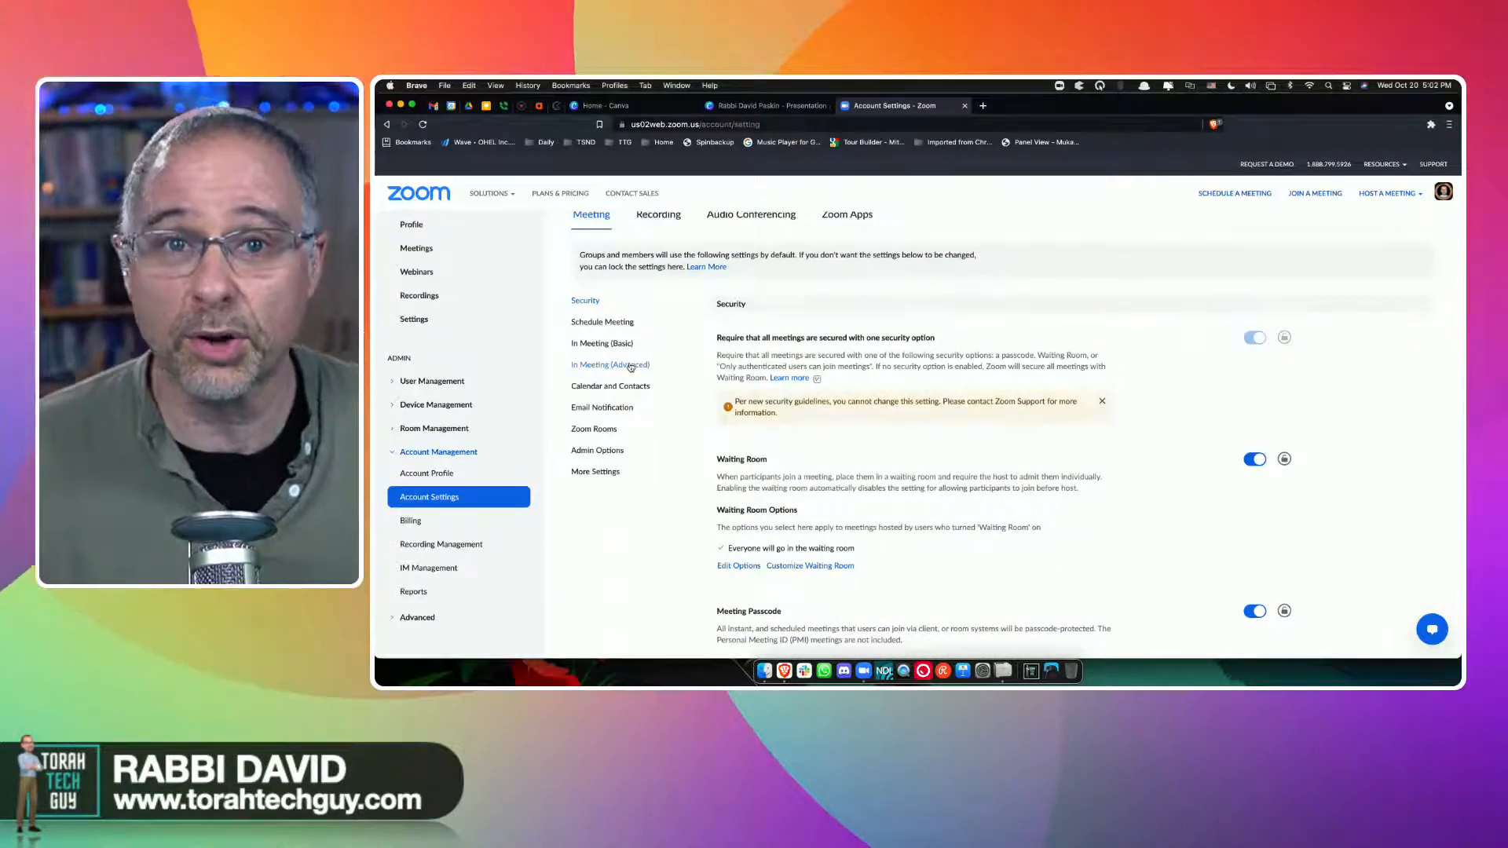
{"action": "left_click", "coordinate": [631, 366]}
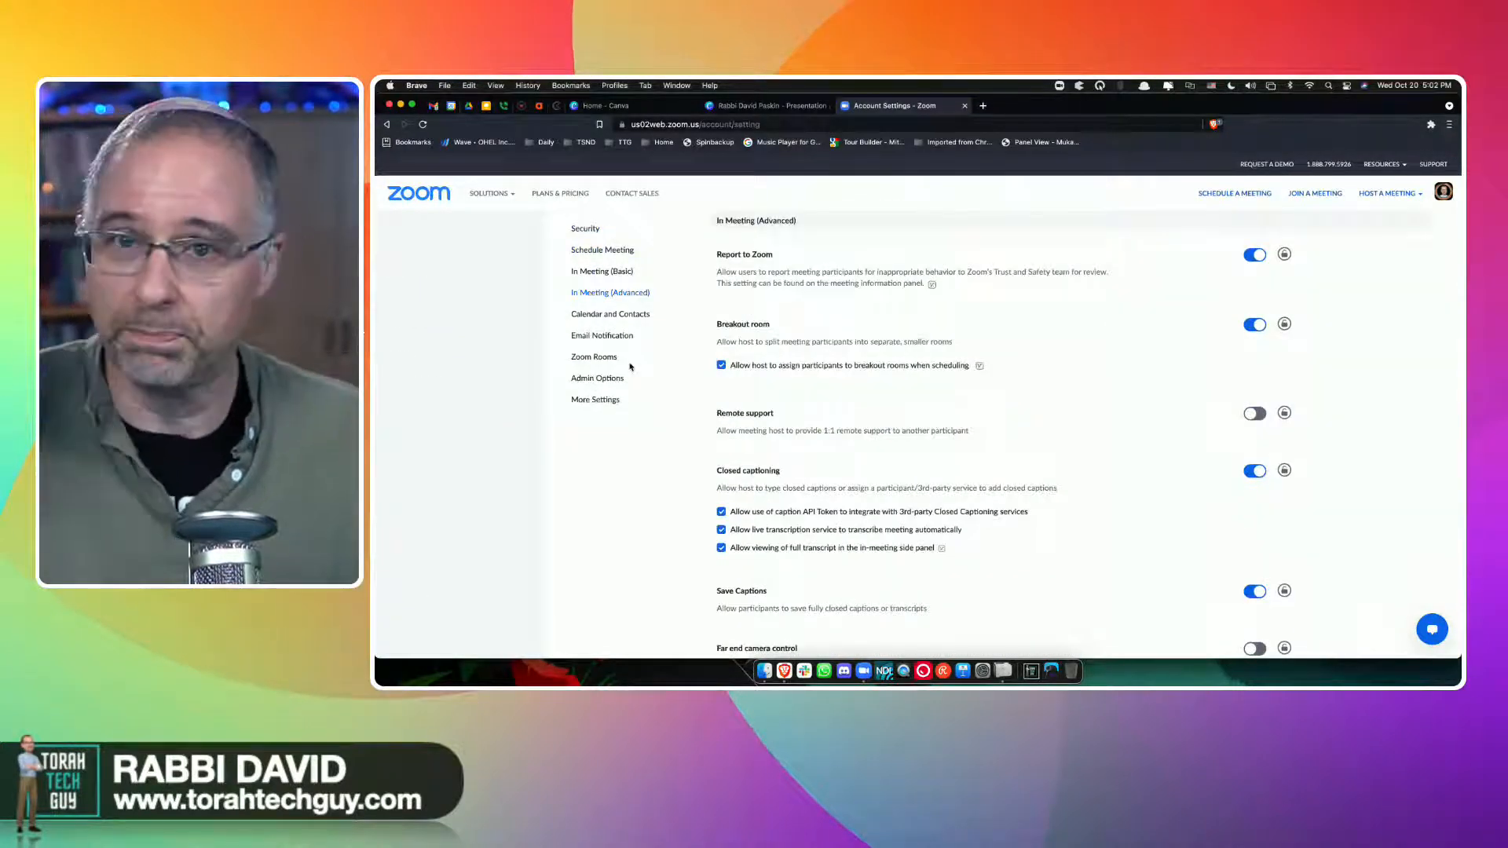
{"action": "scroll", "coordinate": [963, 428], "scroll_direction": "down", "scroll_amount": 8}
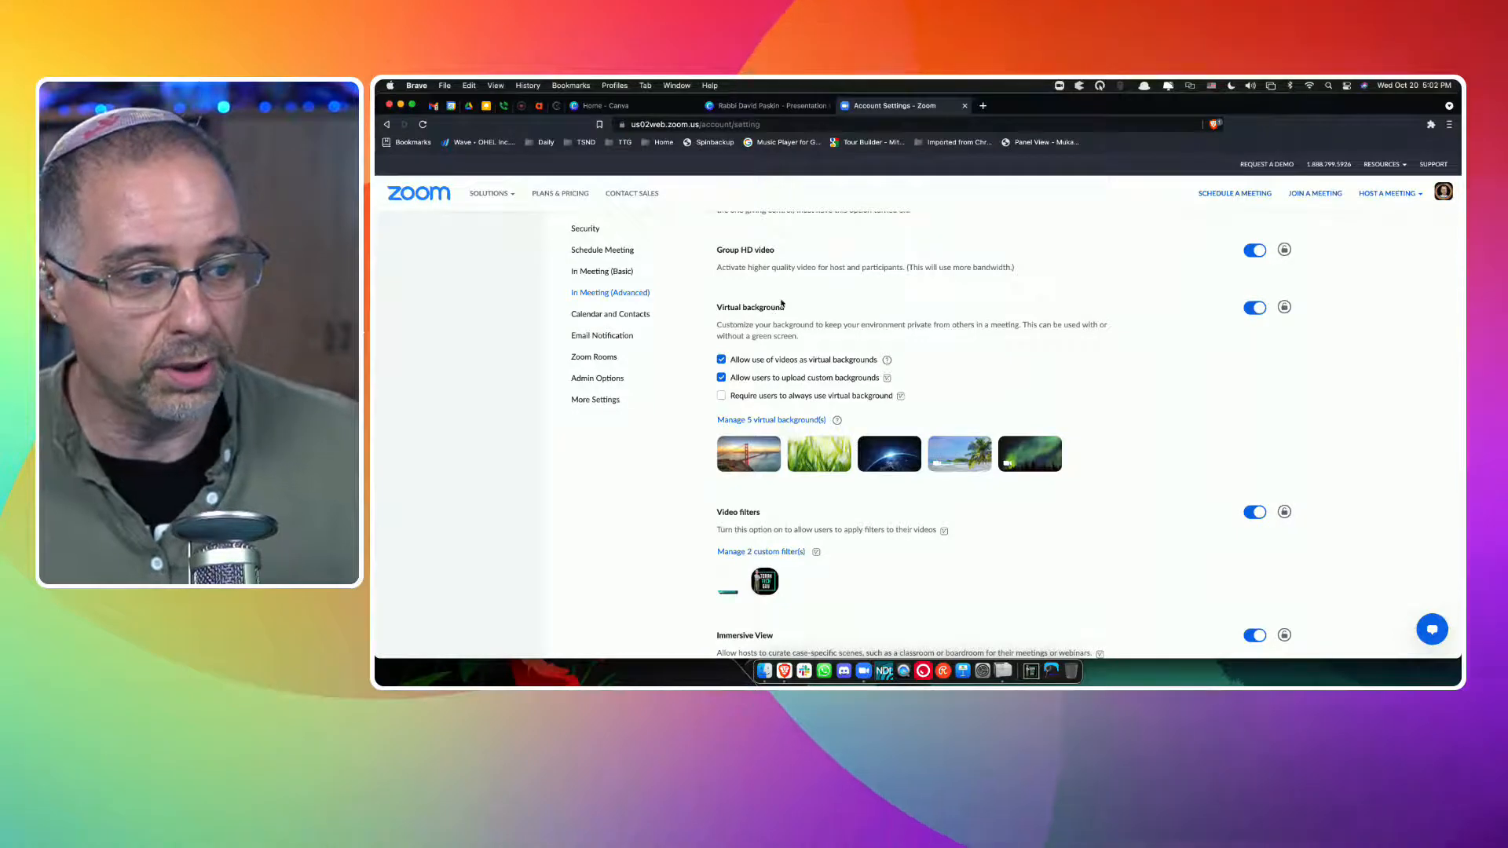
{"action": "scroll", "coordinate": [781, 303], "scroll_direction": "up", "scroll_amount": 5}
{"action": "scroll", "coordinate": [781, 304], "scroll_direction": "right", "scroll_amount": 1}
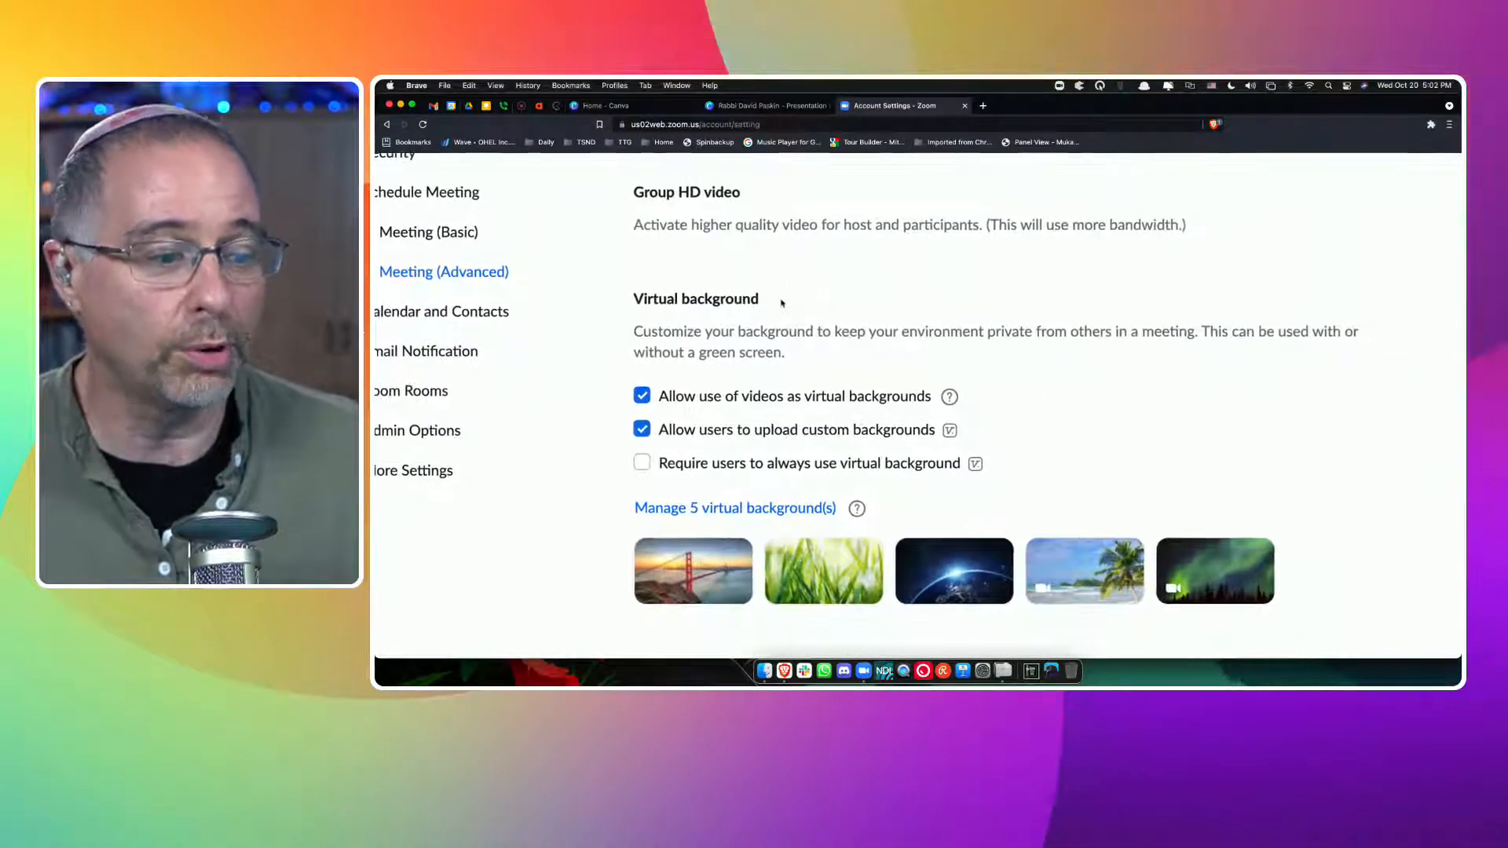
{"action": "scroll", "coordinate": [782, 304], "scroll_direction": "down", "scroll_amount": 3}
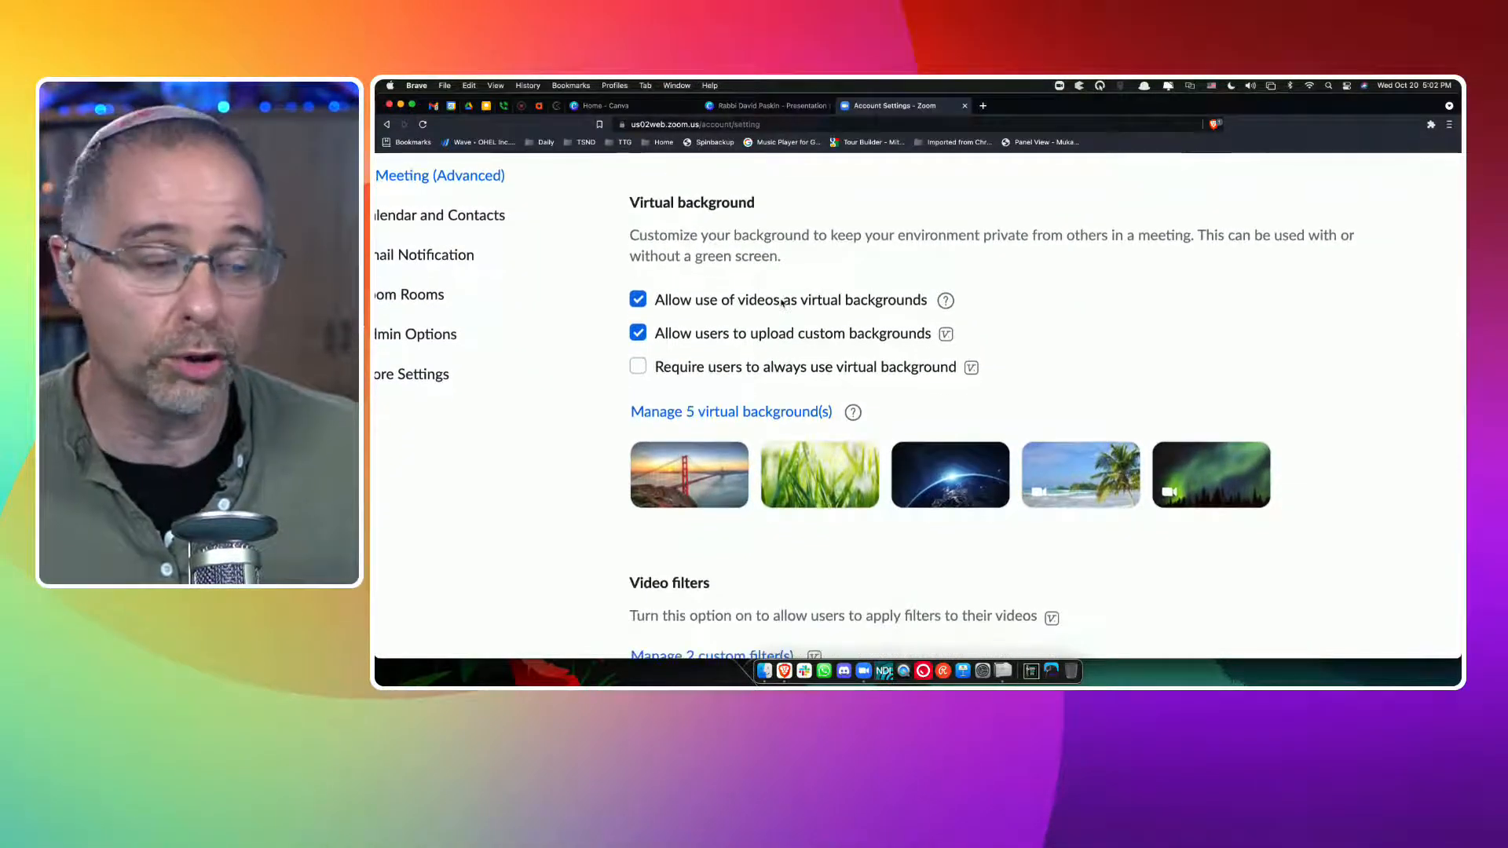
{"action": "scroll", "coordinate": [770, 422], "scroll_direction": "down", "scroll_amount": 8}
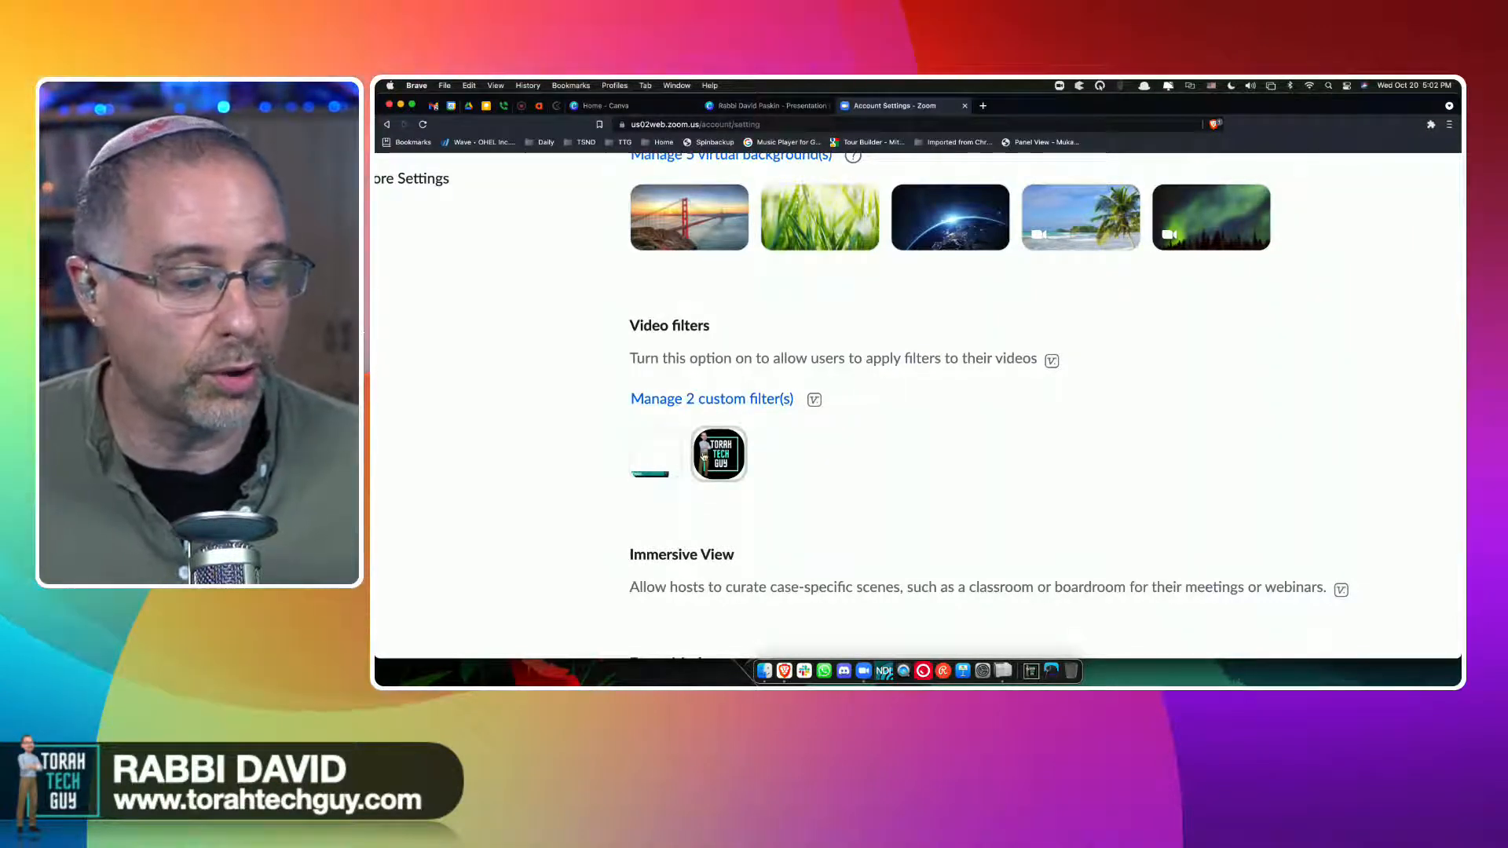
Switch to the Zoom desktop app, start a new meeting without joining audio, and make the meeting window full screen.
{"action": "left_click", "coordinate": [859, 660]}
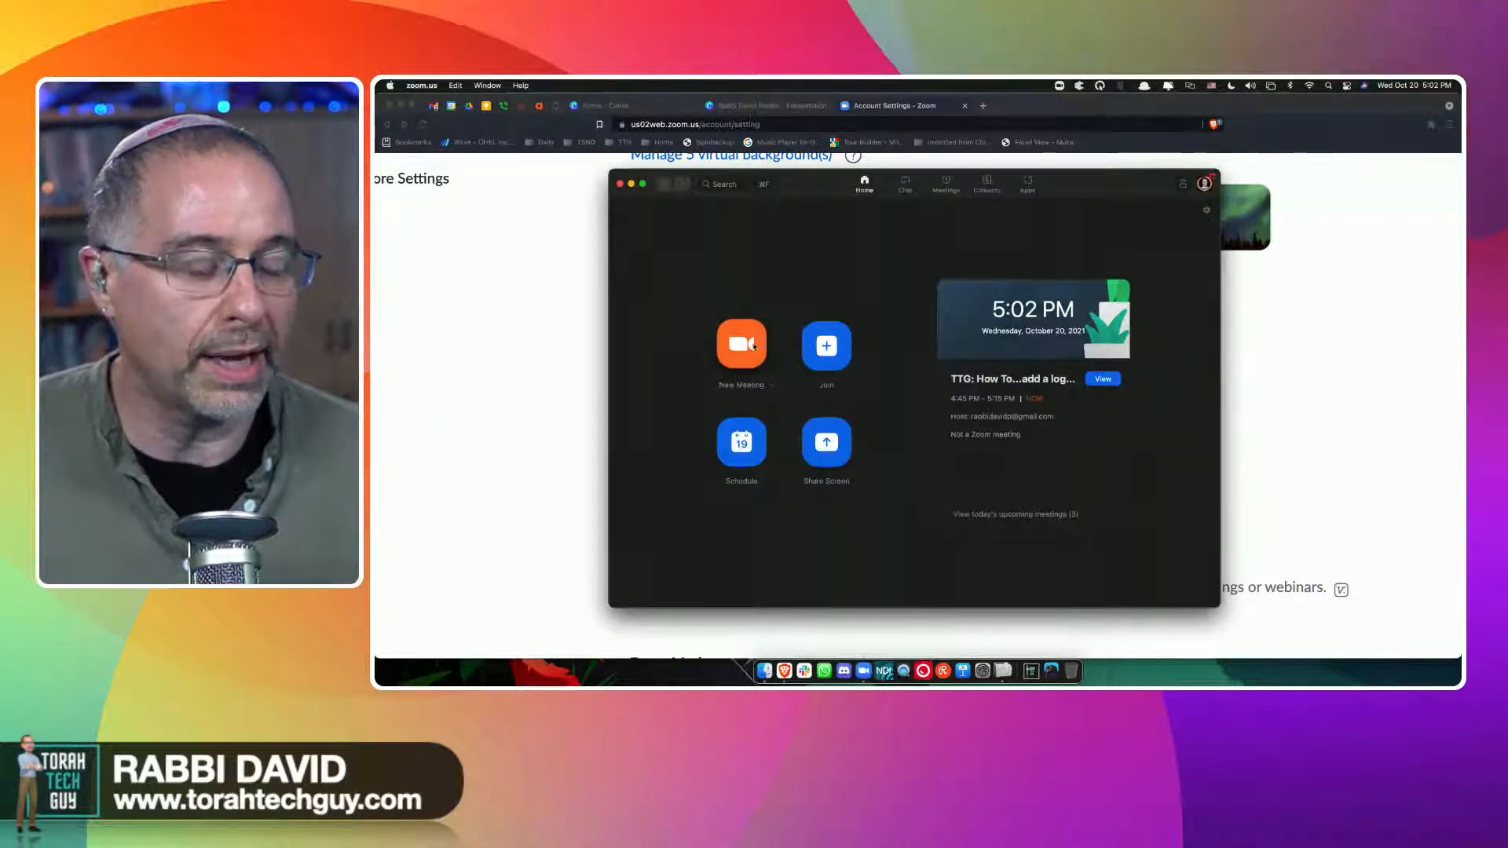
{"action": "left_click", "coordinate": [741, 346]}
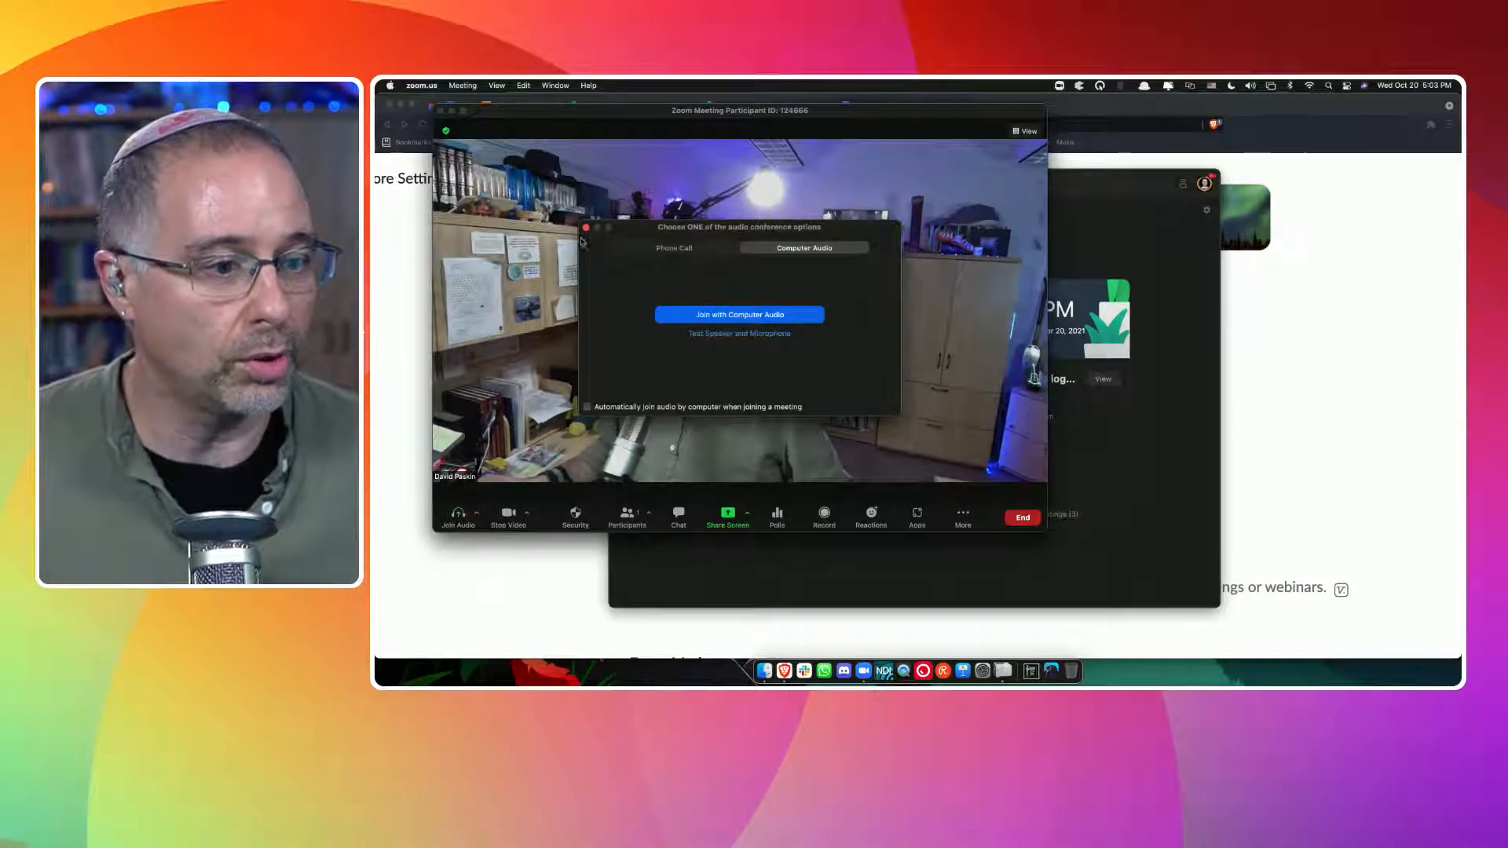
{"action": "left_click", "coordinate": [586, 229]}
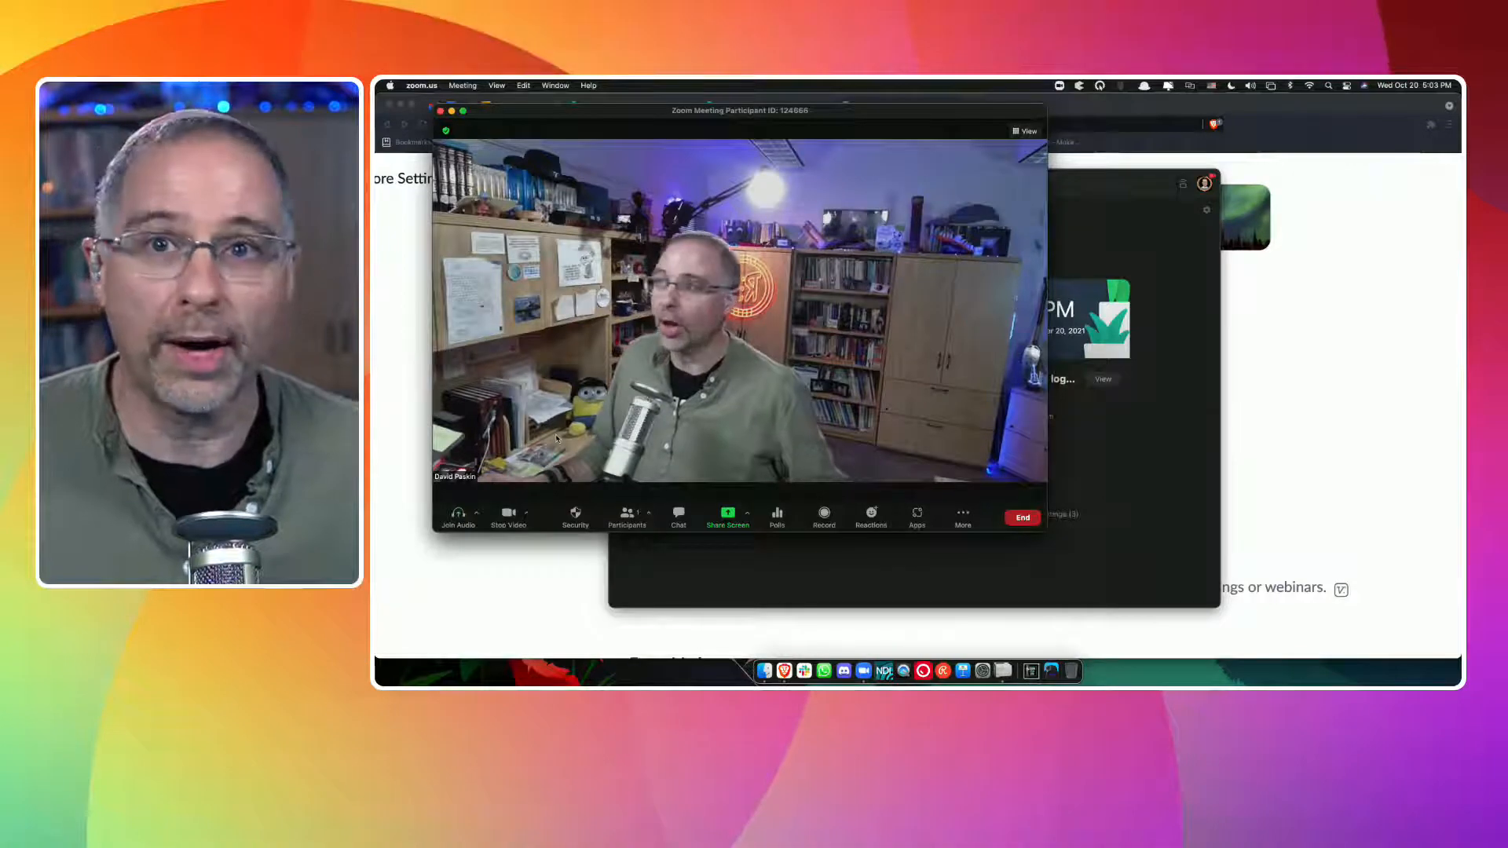
{"action": "left_click", "coordinate": [462, 113]}
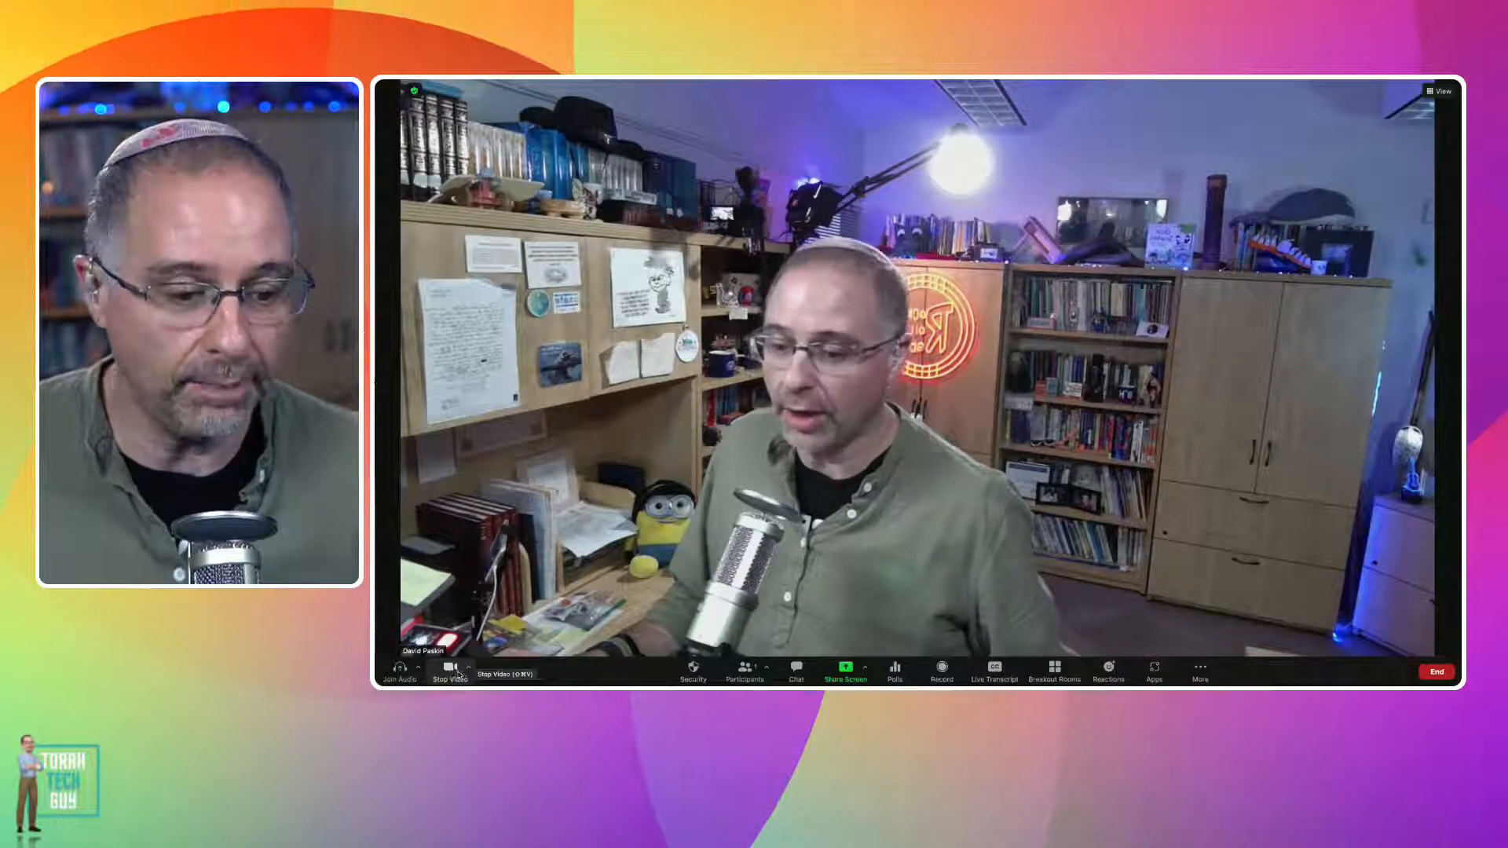
Apply the custom teal name-banner video filter to the meeting camera and close the settings.
{"action": "left_click", "coordinate": [469, 668]}
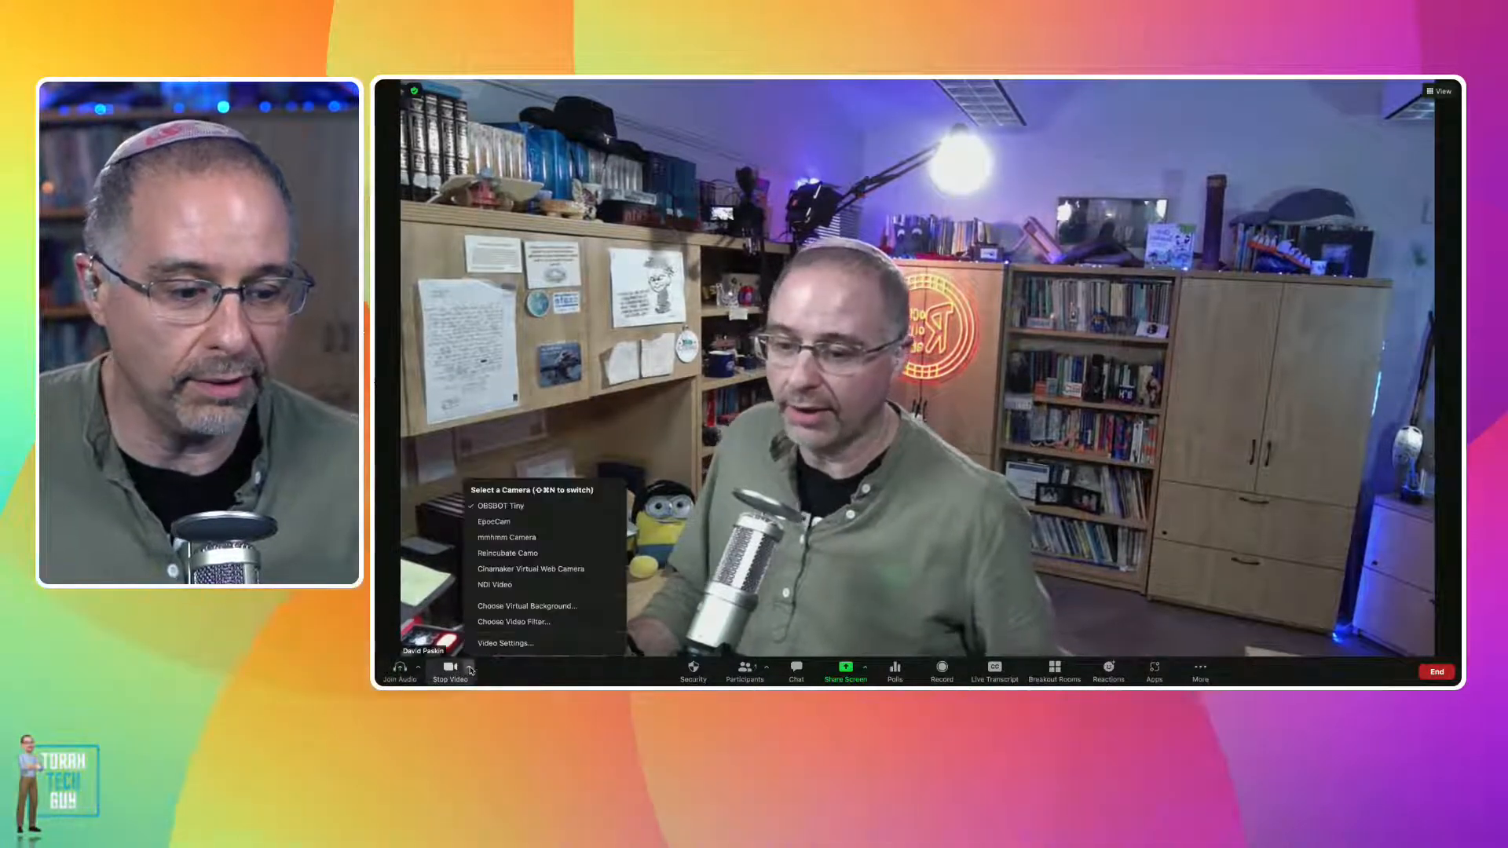
{"action": "left_click", "coordinate": [496, 622]}
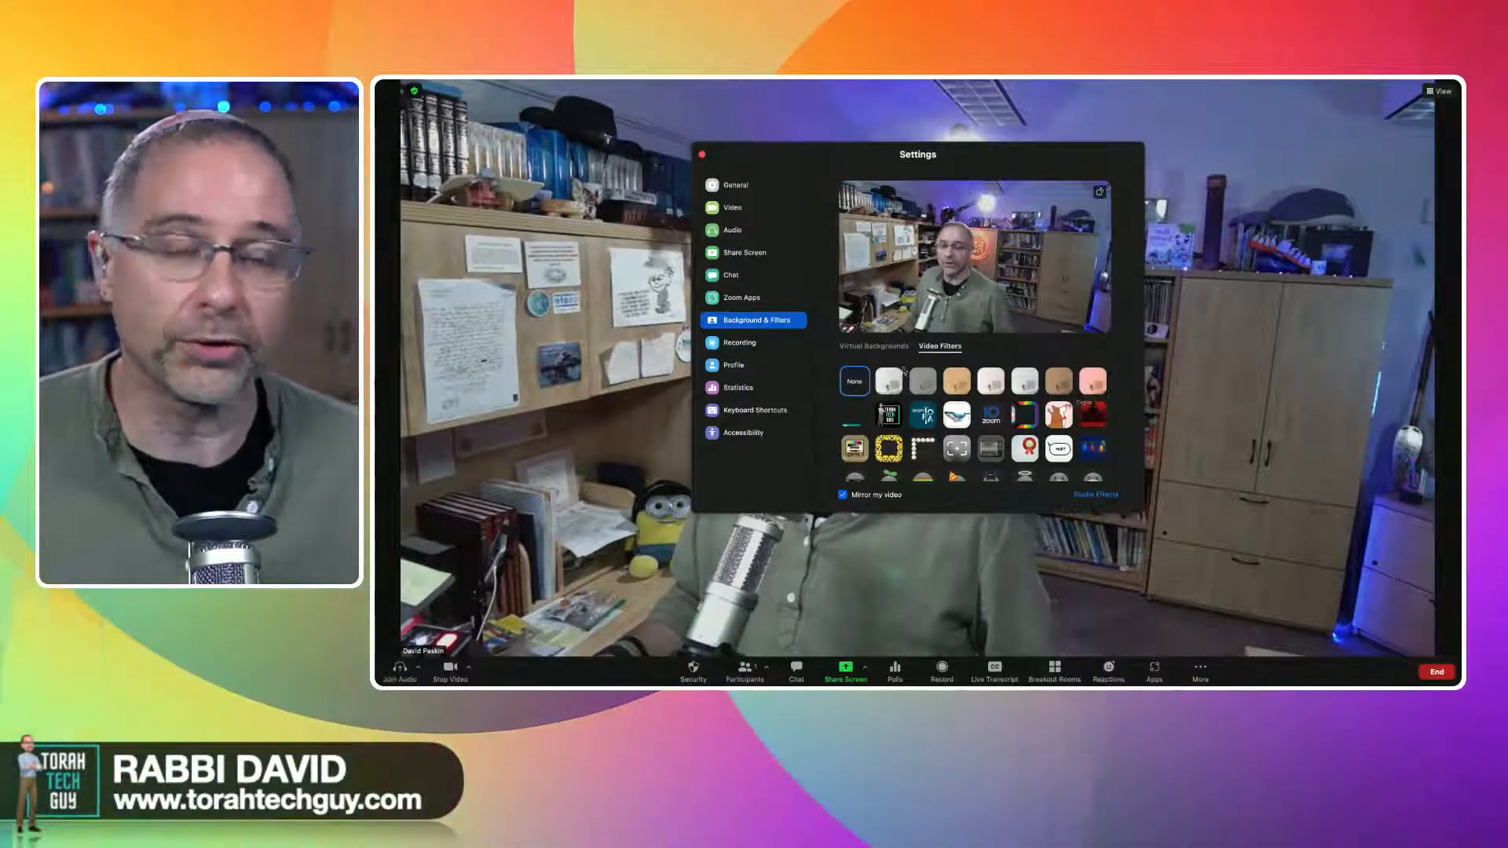
{"action": "left_click", "coordinate": [882, 348]}
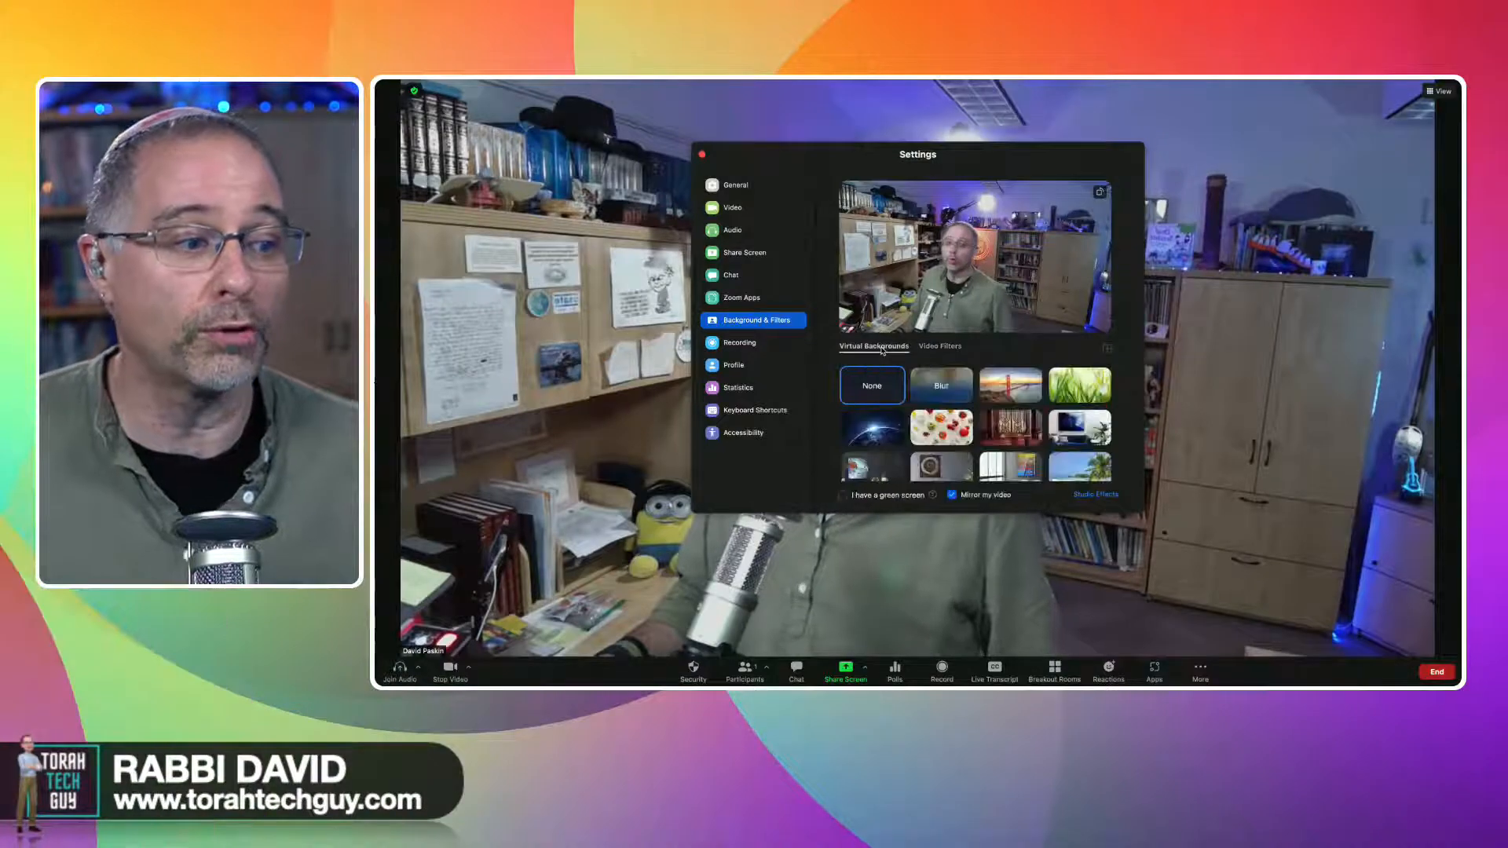
{"action": "left_click", "coordinate": [936, 347]}
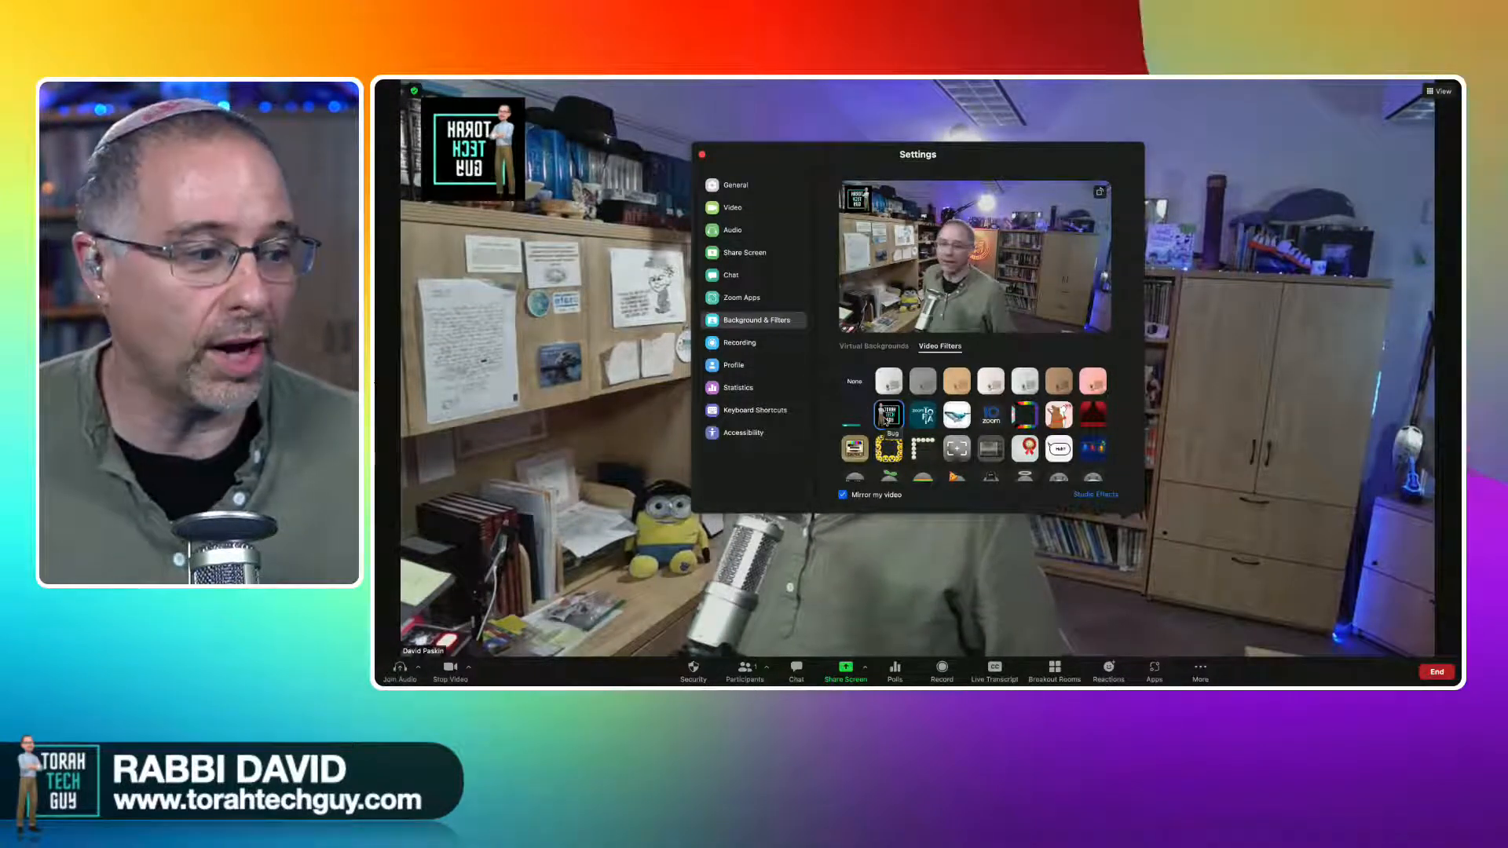
{"action": "left_click", "coordinate": [853, 418]}
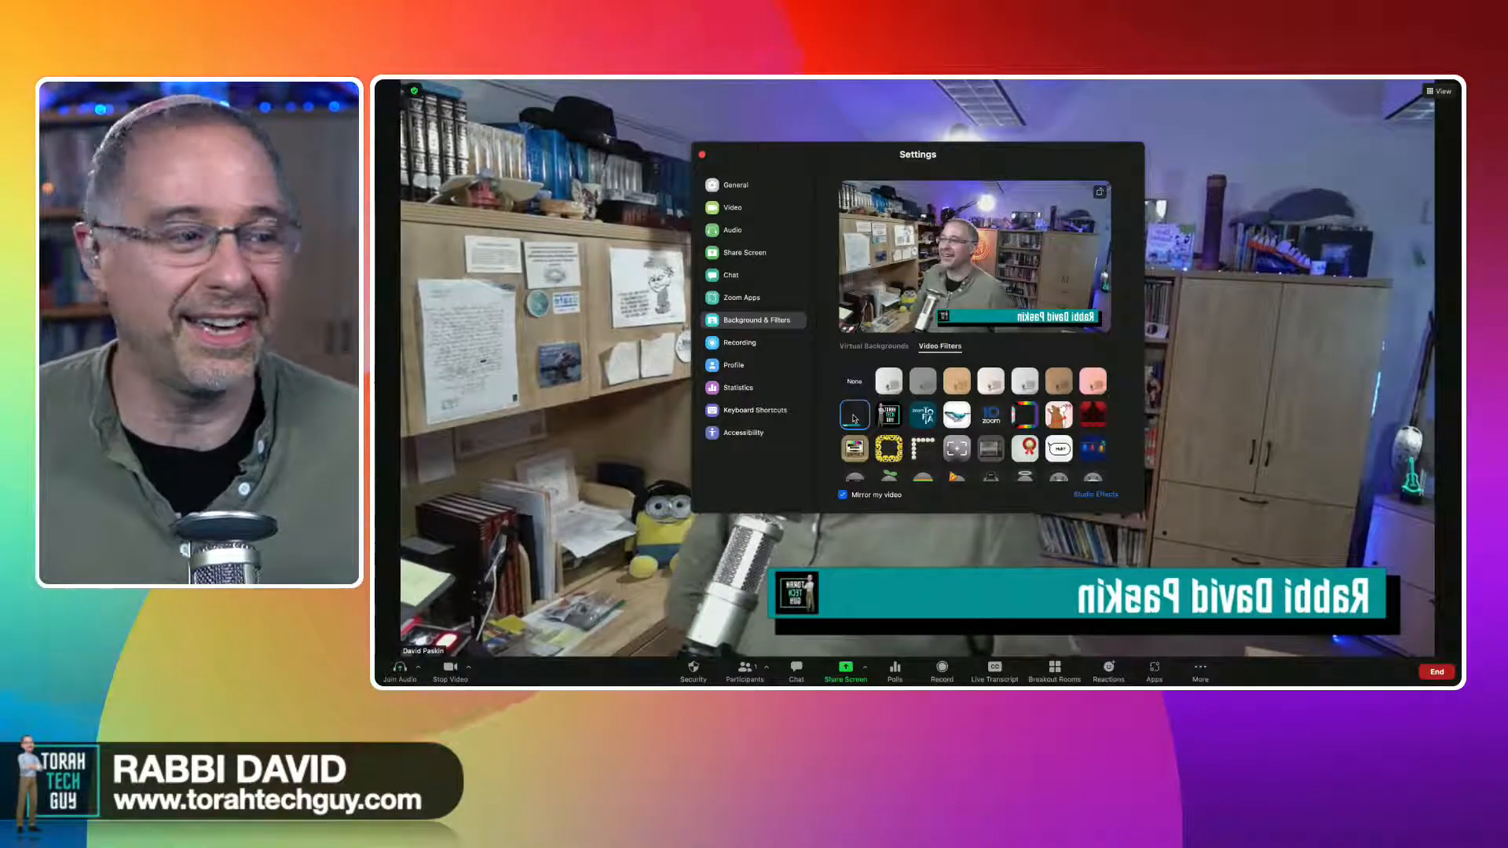
{"action": "left_click", "coordinate": [702, 155]}
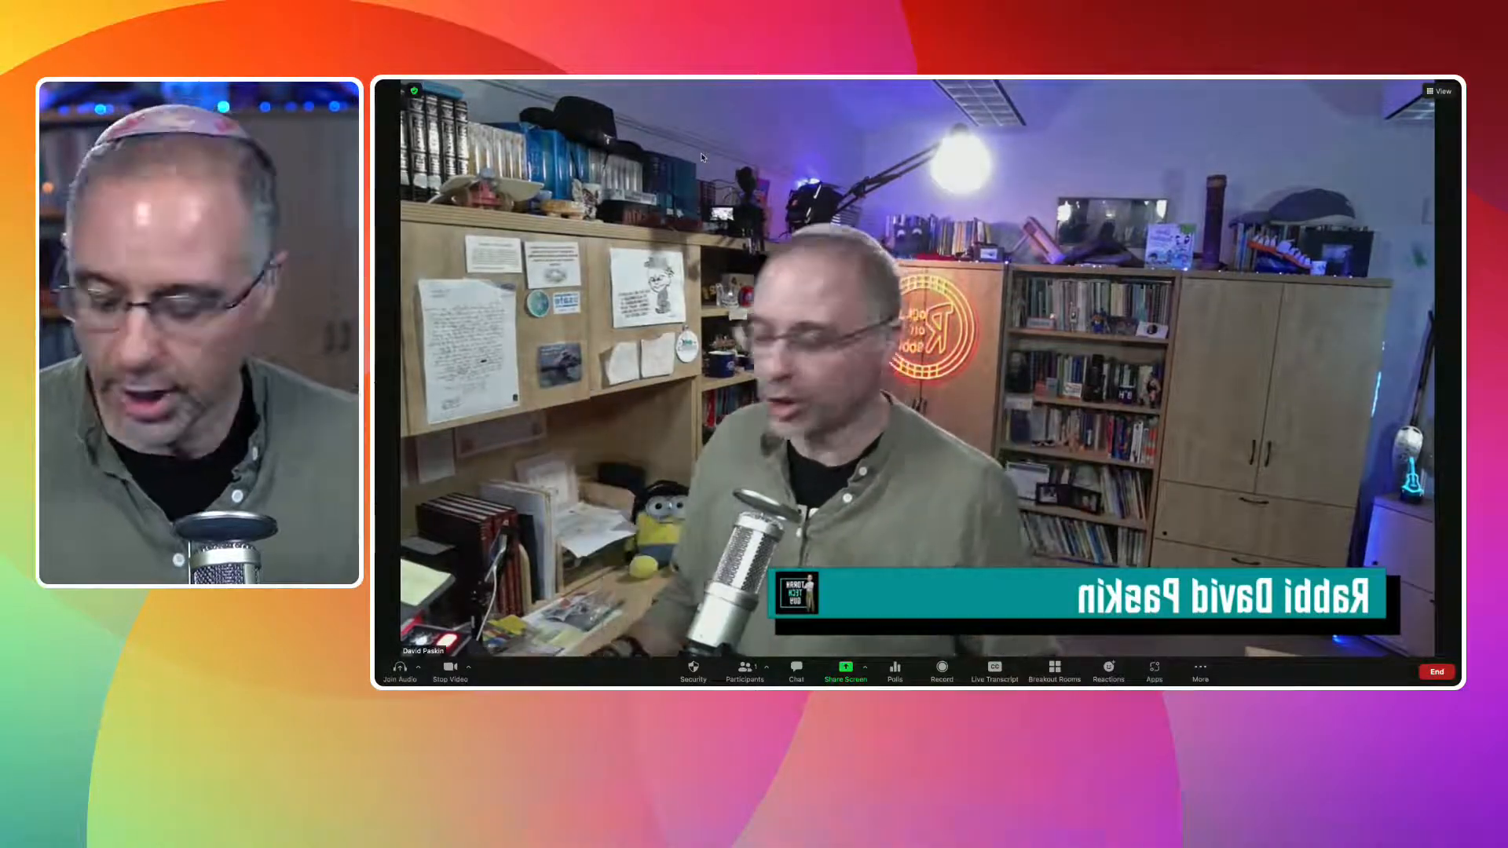
Leave full screen, end the meeting for all, and return to the account settings page in the browser.
{"action": "key", "text": "Escape"}
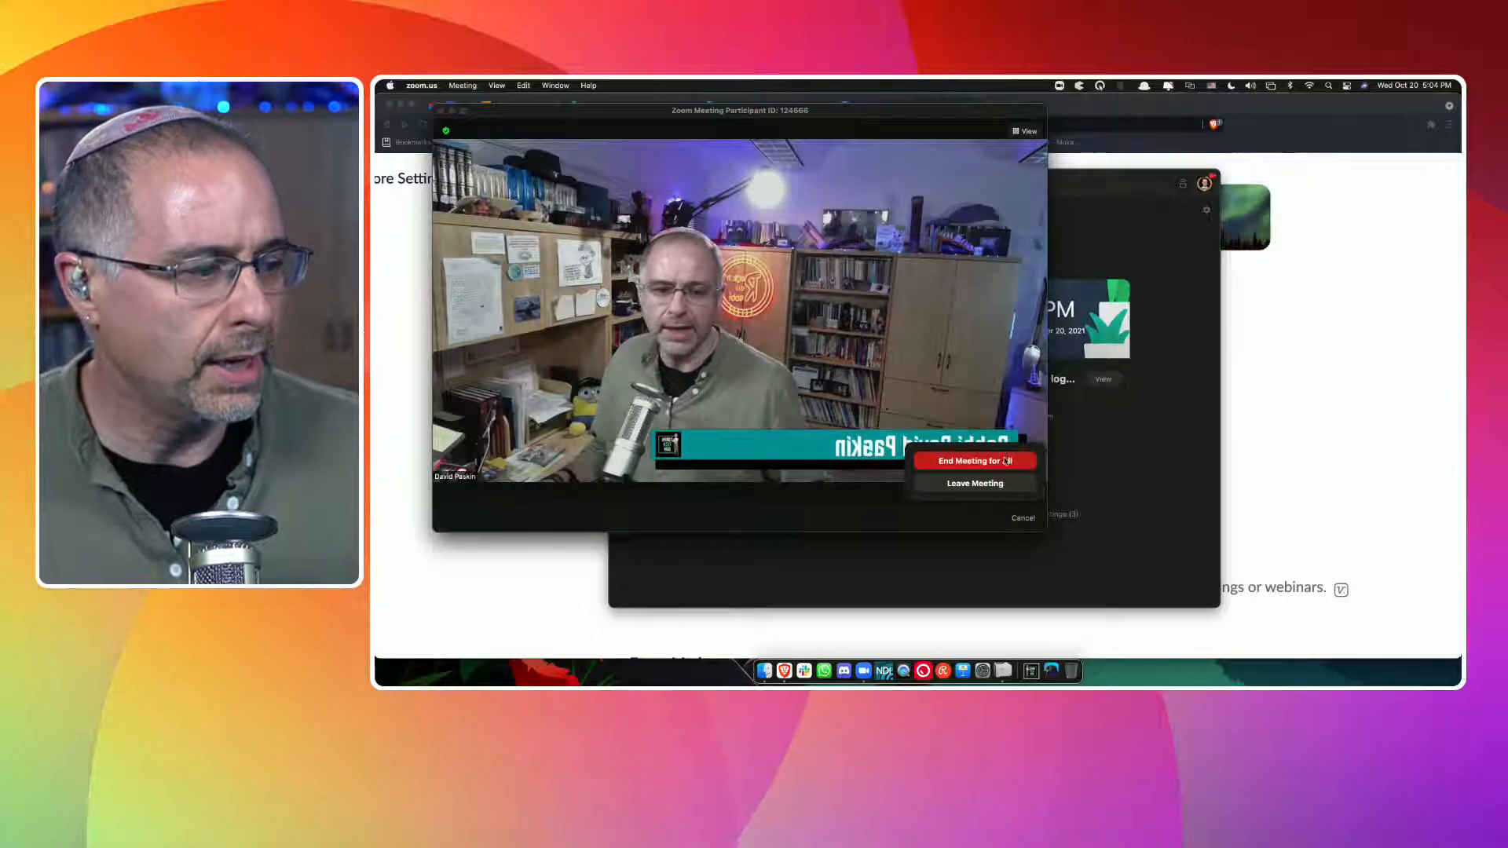
{"action": "left_click", "coordinate": [1007, 461]}
{"action": "left_click", "coordinate": [1295, 337]}
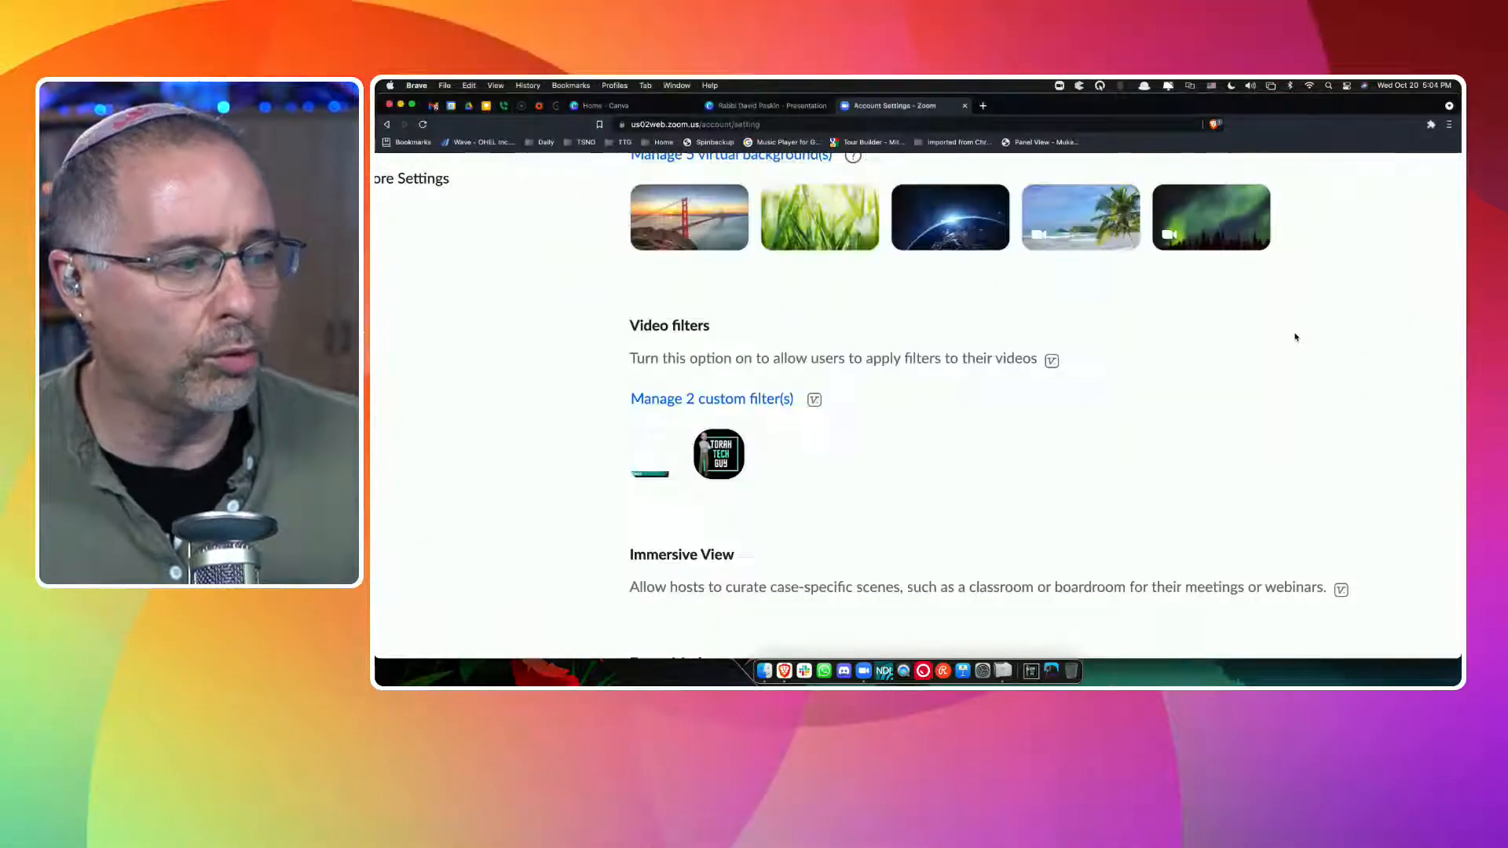
{"action": "scroll", "coordinate": [1011, 330], "scroll_direction": "down", "scroll_amount": 5}
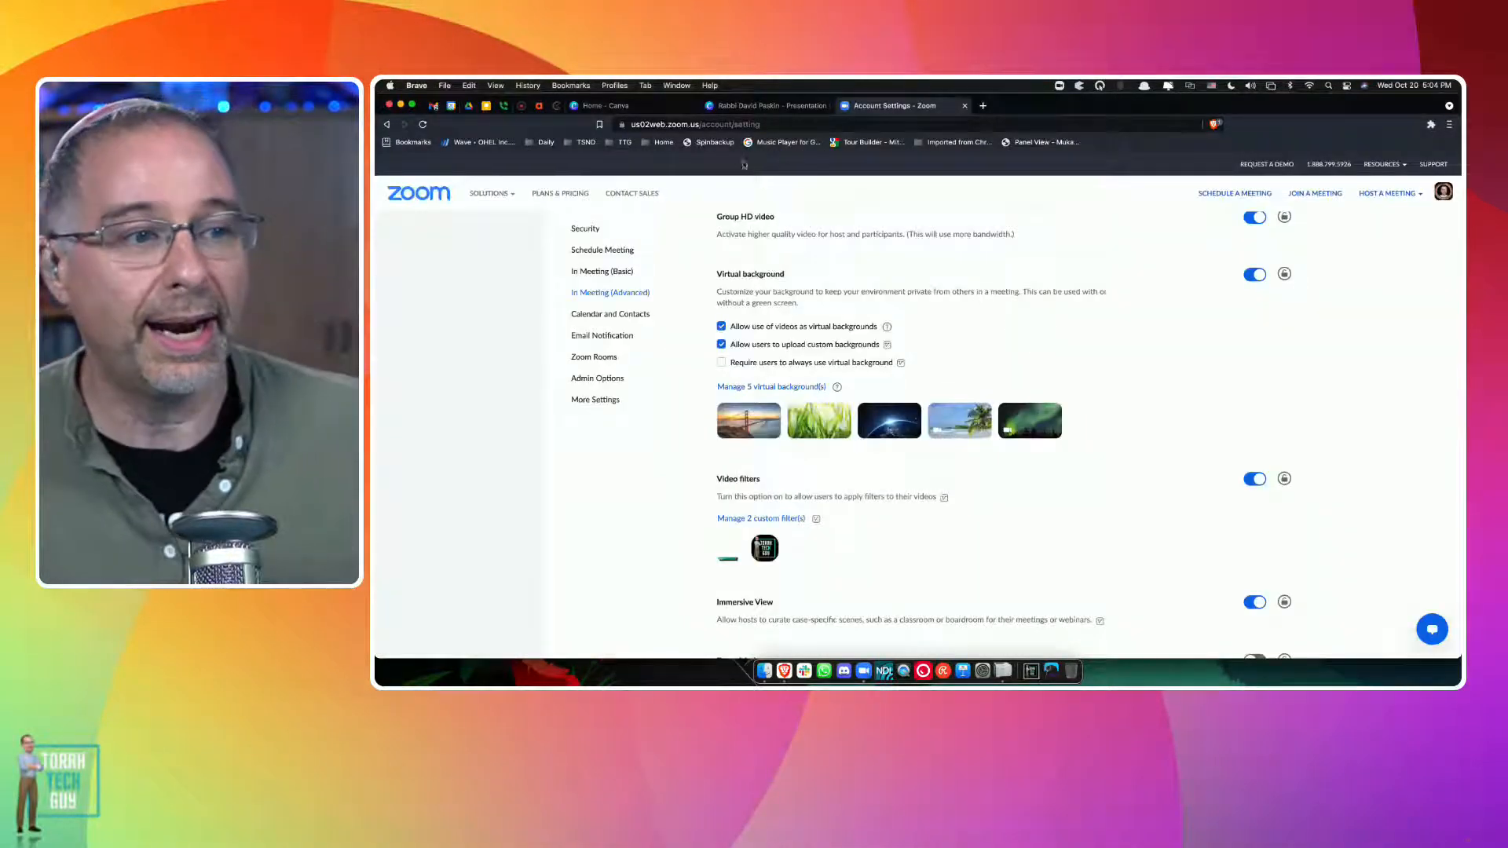
Switch to the Canva presentation, add a square to blank page 2, and reshape it into a long bar along the page's lower left.
{"action": "left_click", "coordinate": [752, 107]}
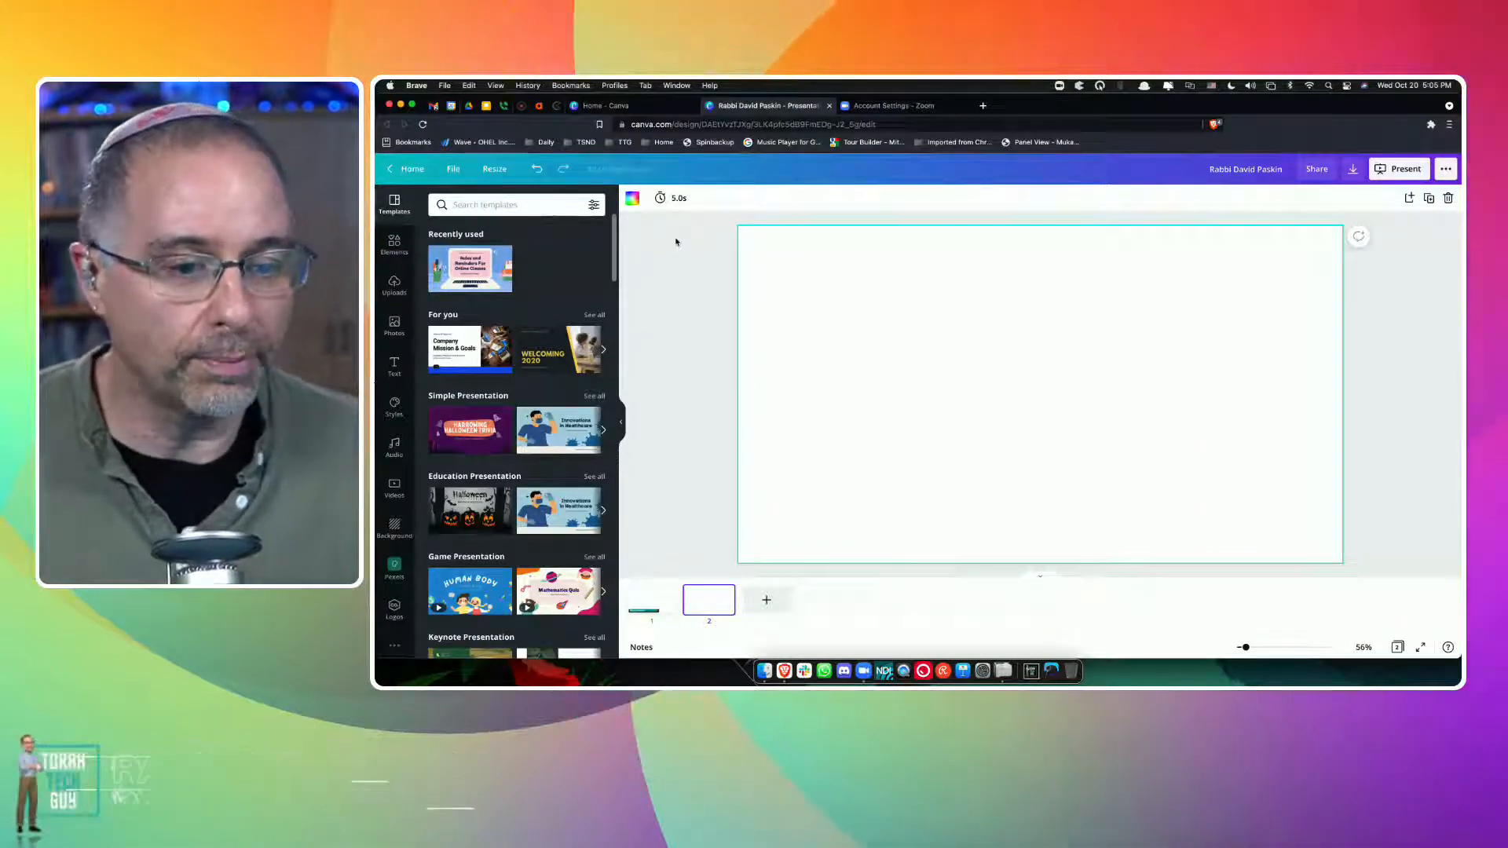
{"action": "left_click", "coordinate": [394, 243]}
{"action": "left_click", "coordinate": [445, 297]}
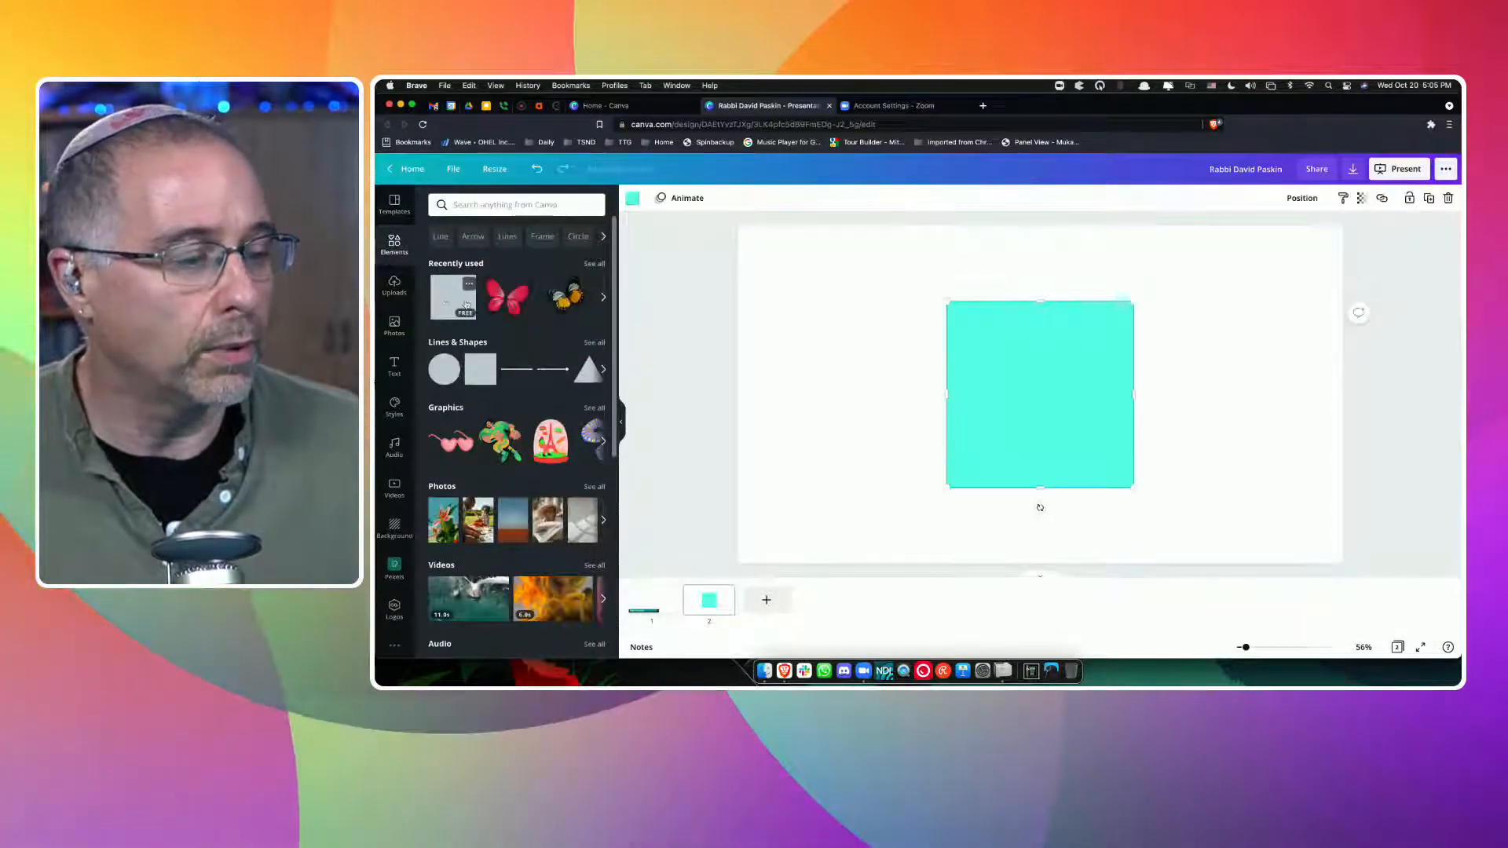
{"action": "left_click_drag", "start_coordinate": [1041, 300], "coordinate": [823, 535]}
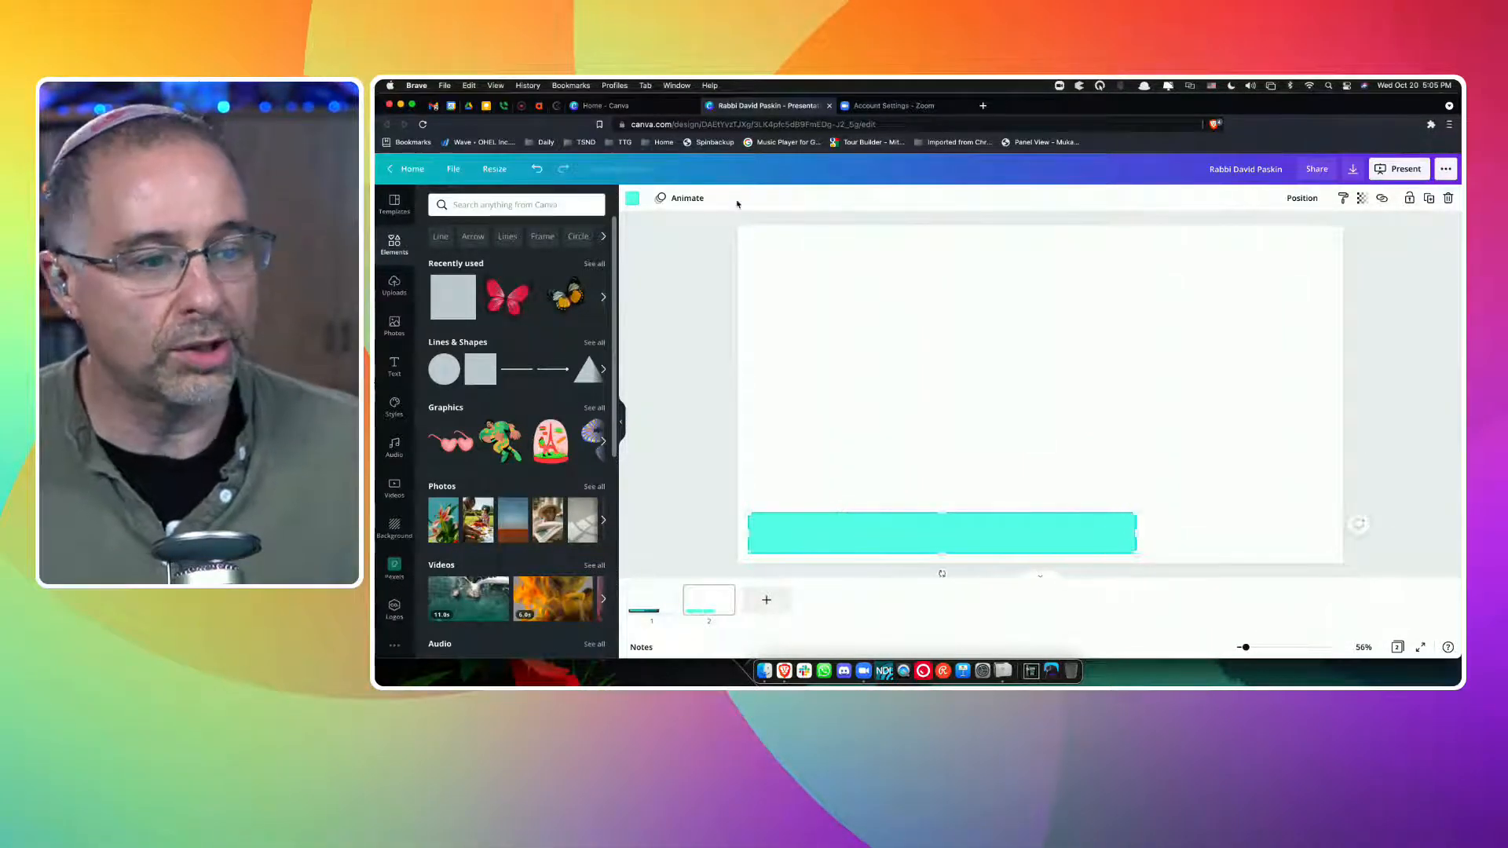
Fill the long bar with black from the logo colors.
{"action": "left_click", "coordinate": [631, 199]}
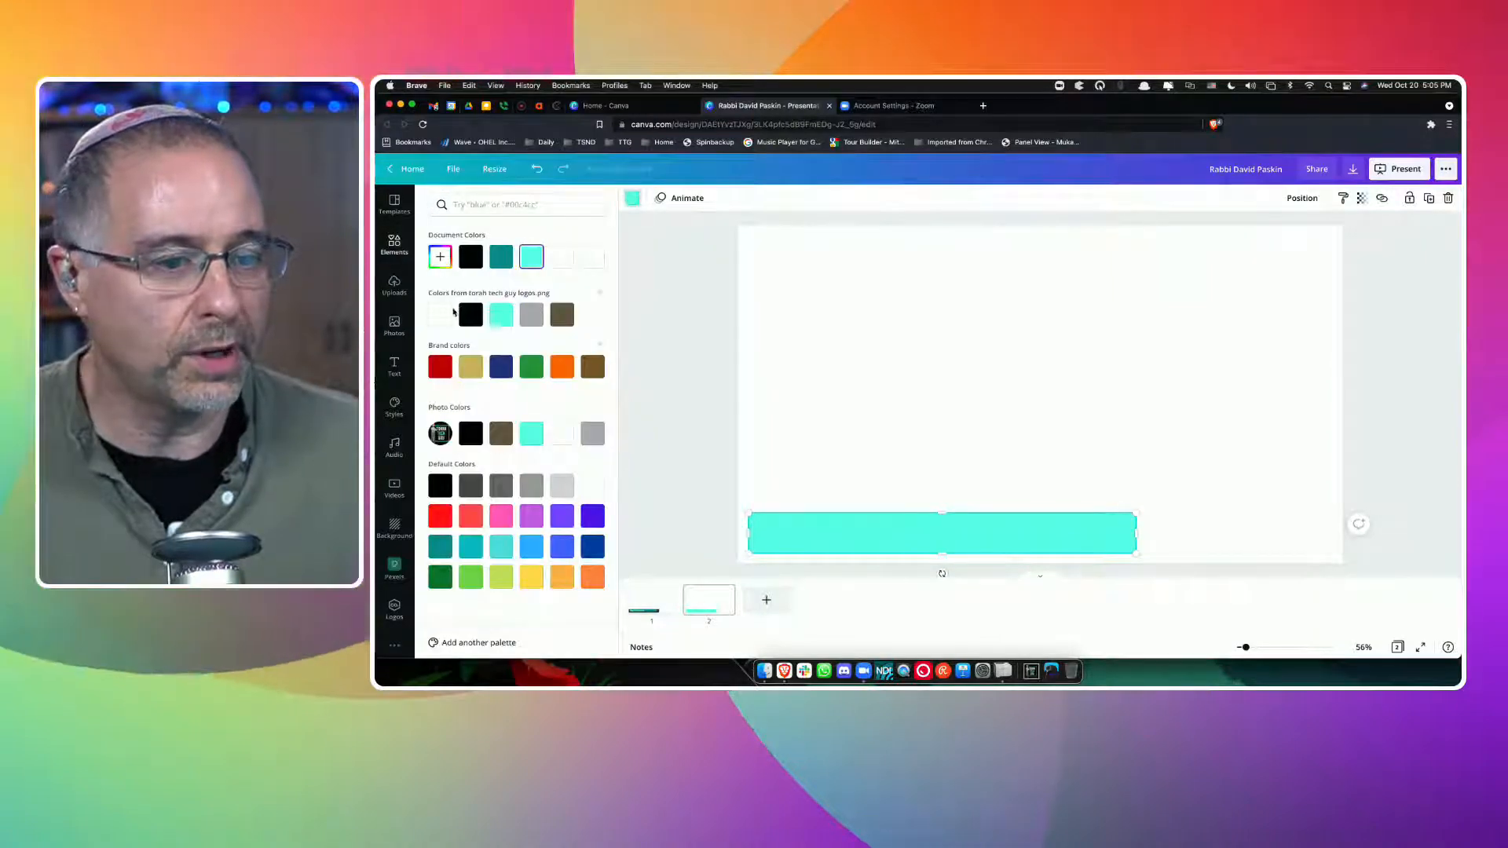
{"action": "left_click", "coordinate": [471, 315]}
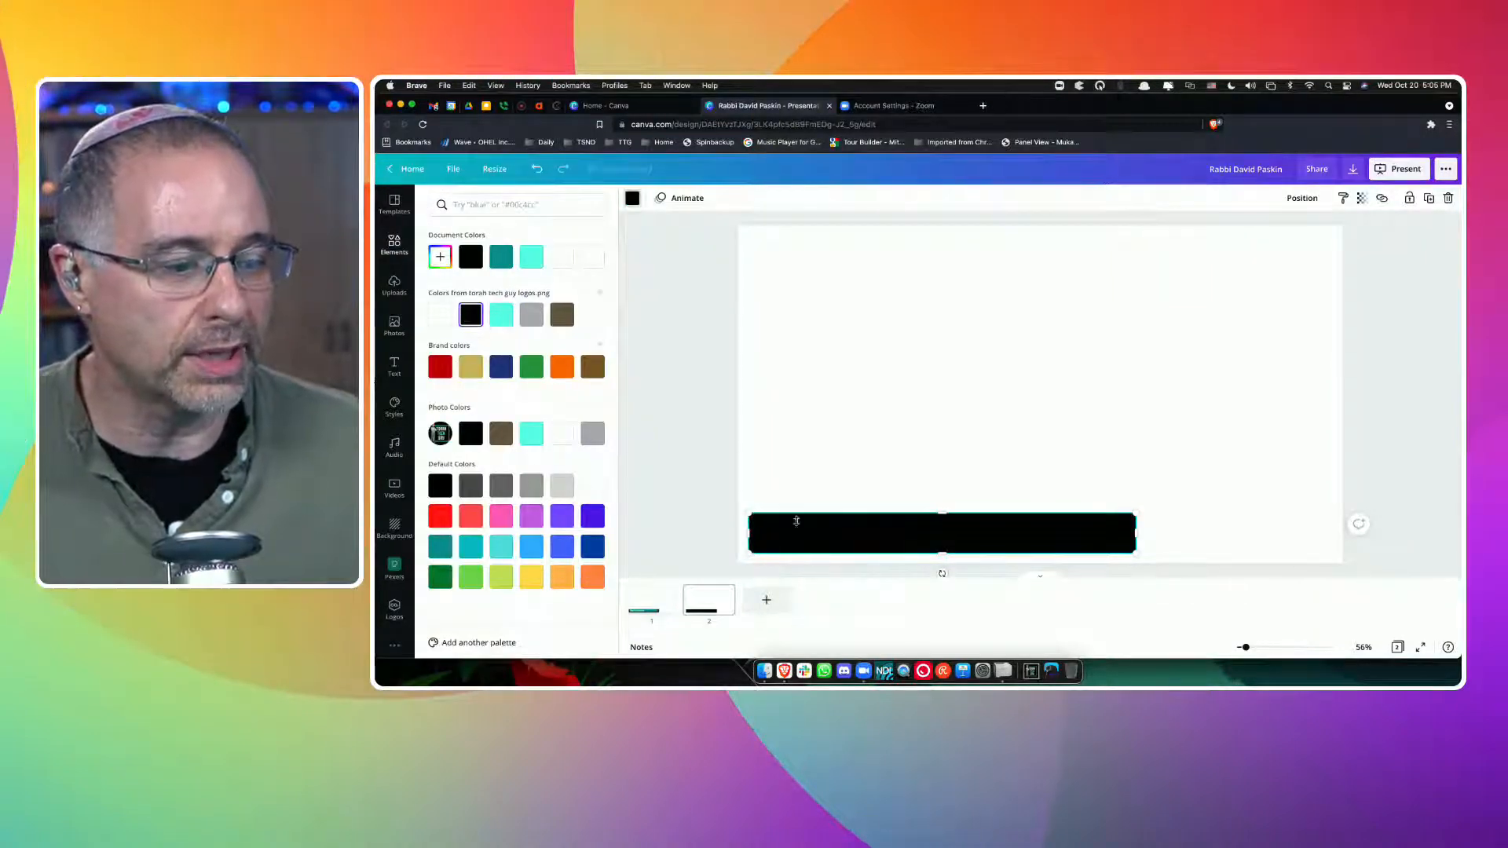
{"action": "key", "text": "Escape"}
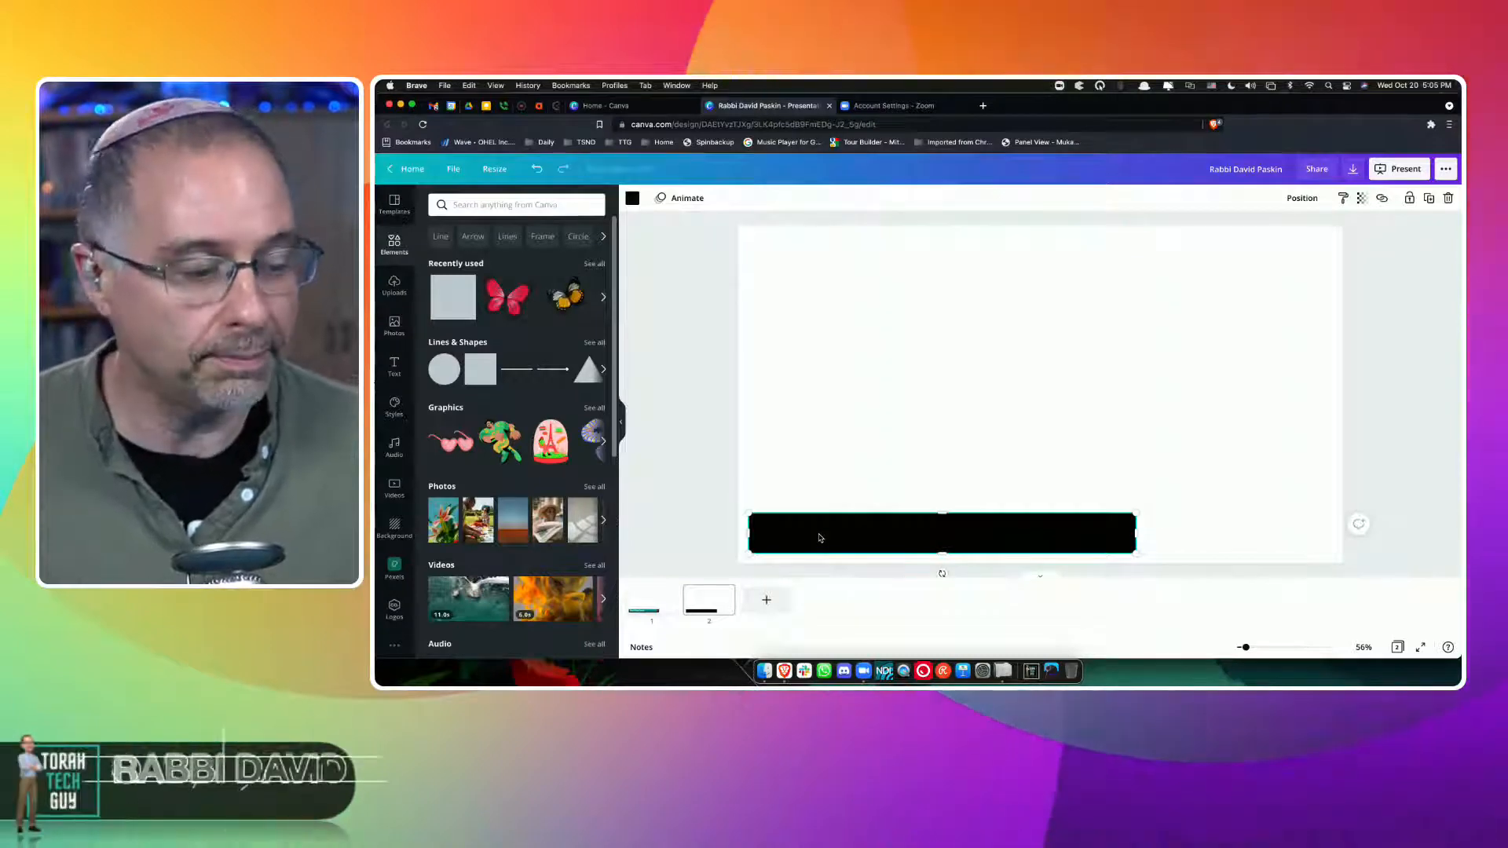
Duplicate the black bar just above the original, make the copy shorter and thinner, and fill it with the dark teal document color.
{"action": "left_click_drag", "start_coordinate": [820, 538], "coordinate": [828, 476]}
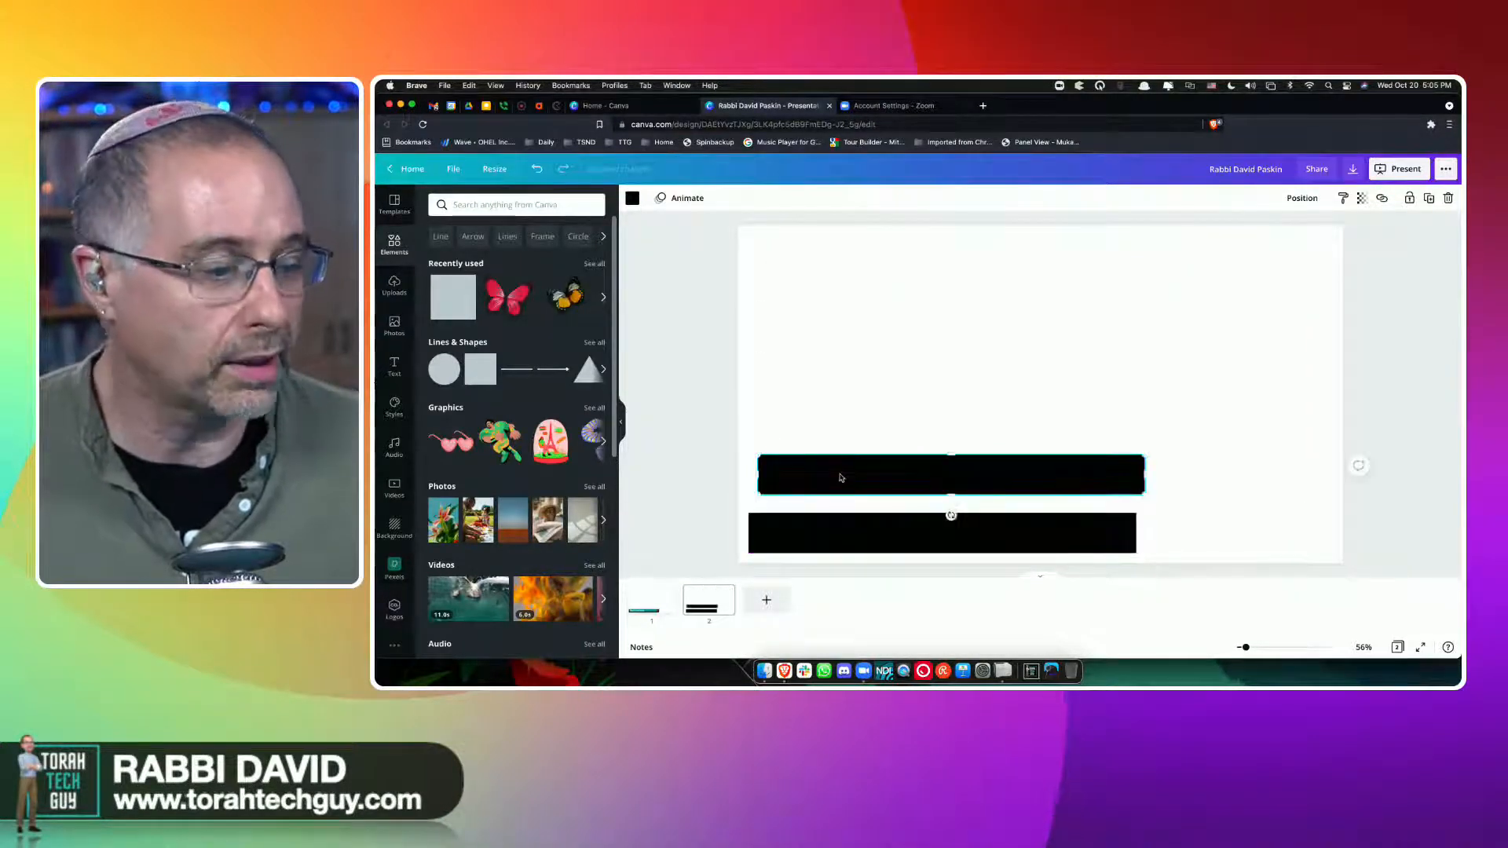
{"action": "left_click_drag", "start_coordinate": [1140, 466], "coordinate": [1078, 471]}
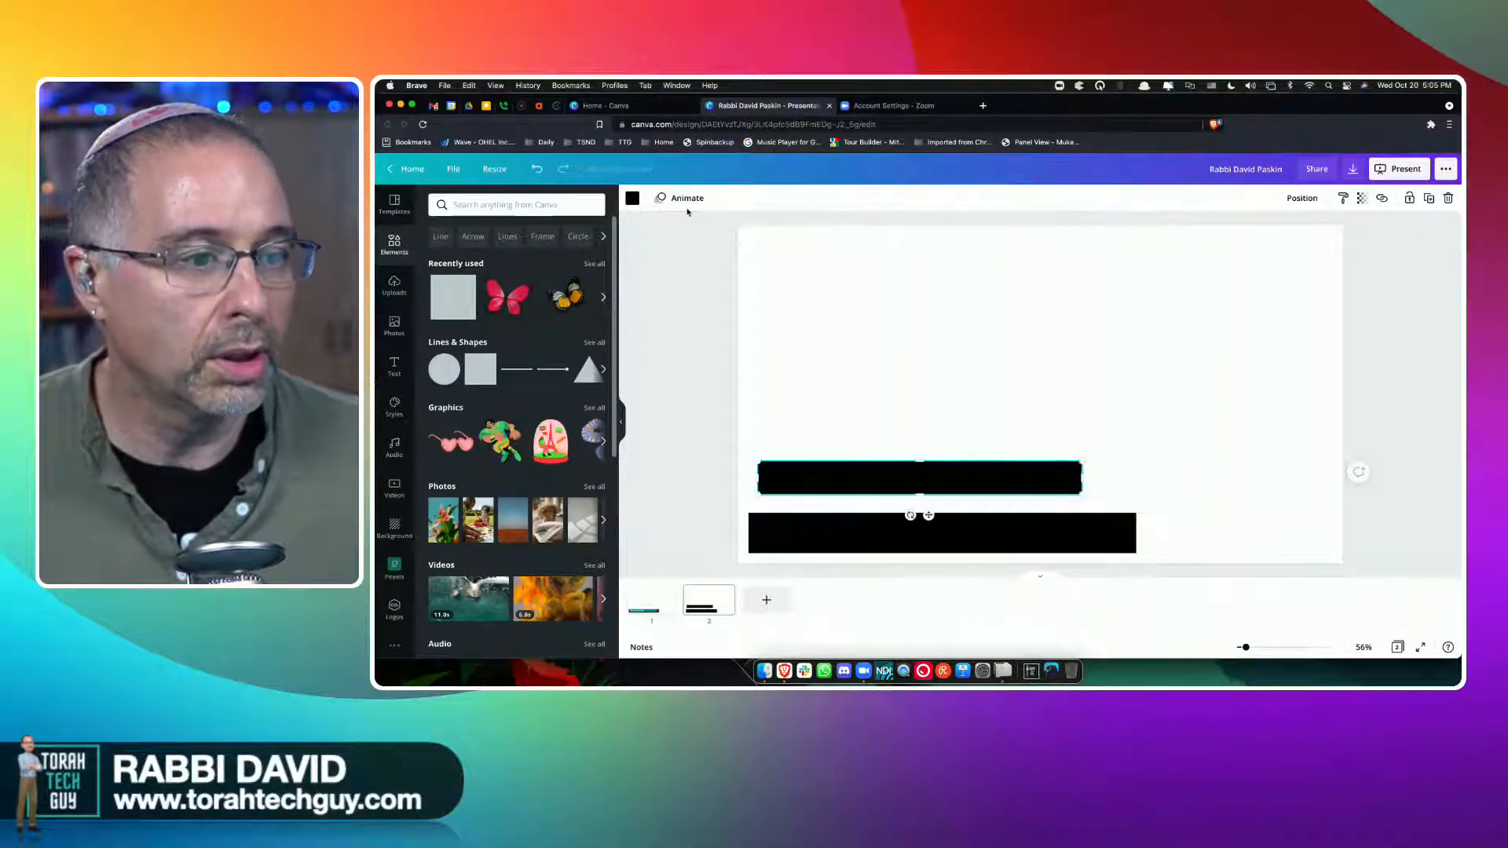
{"action": "left_click", "coordinate": [632, 201]}
{"action": "left_click", "coordinate": [501, 258]}
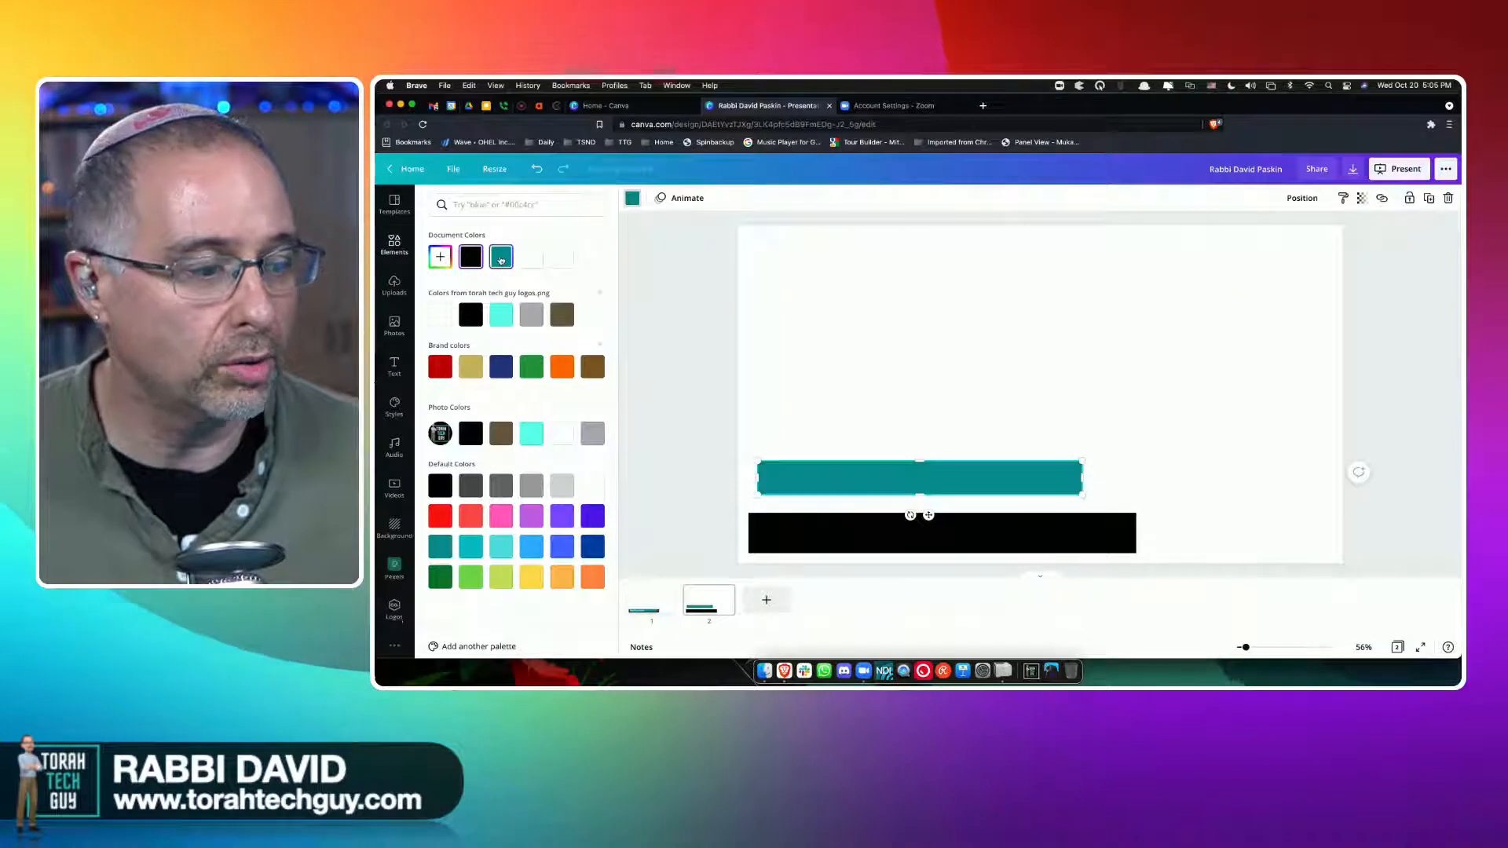
Place the teal bar slightly offset over the black bar and shorten the black bar to end just inside the teal bar's right edge.
{"action": "left_click_drag", "start_coordinate": [879, 476], "coordinate": [881, 523]}
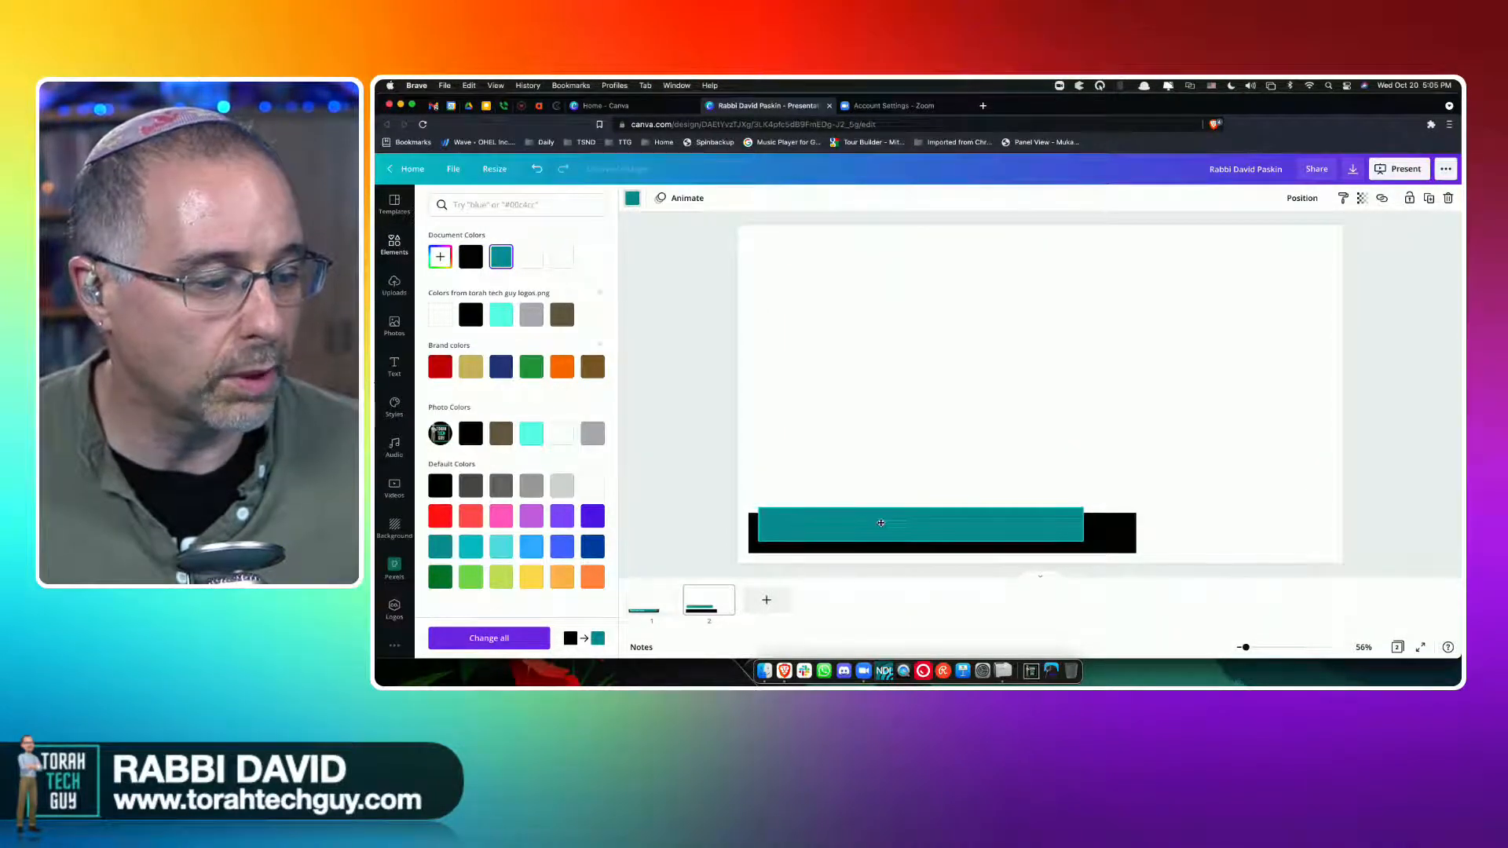
{"action": "left_click", "coordinate": [1109, 548]}
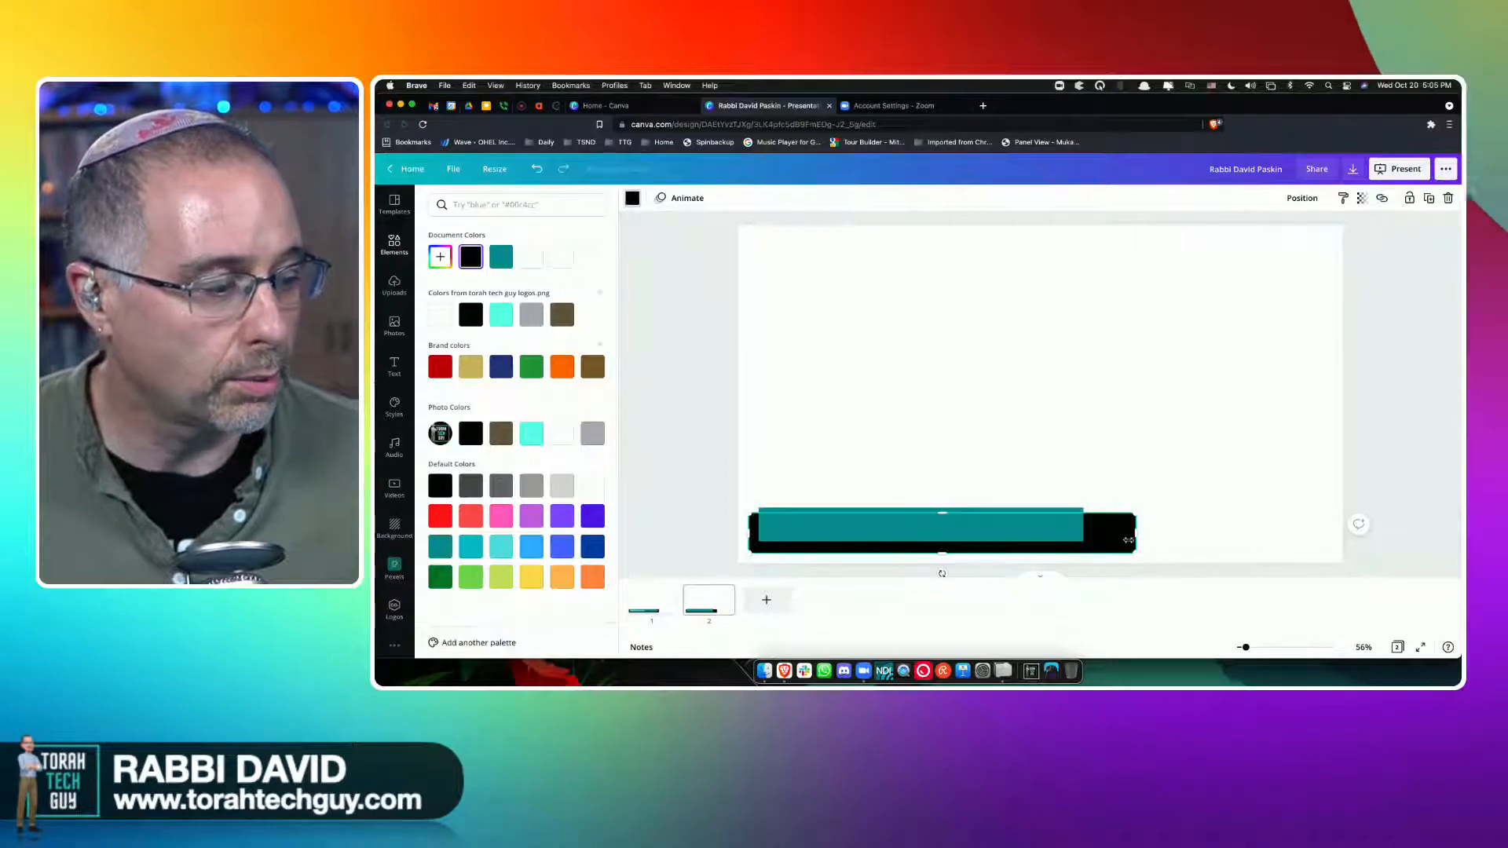
{"action": "left_click_drag", "start_coordinate": [1136, 533], "coordinate": [1076, 534]}
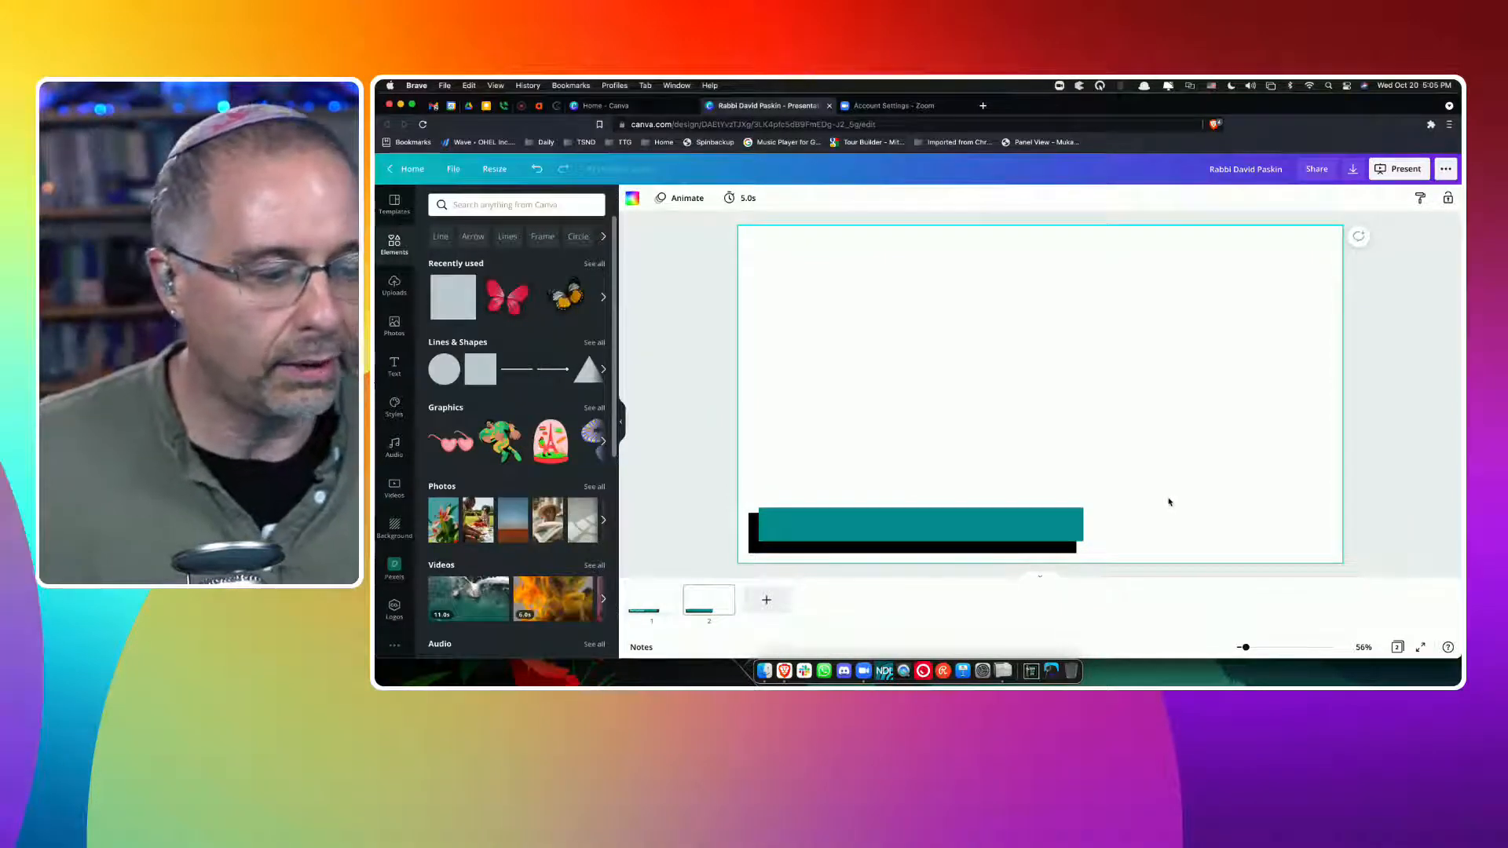
Add a heading to page 2 reading "Torah Tech Guy".
{"action": "left_click", "coordinate": [395, 365]}
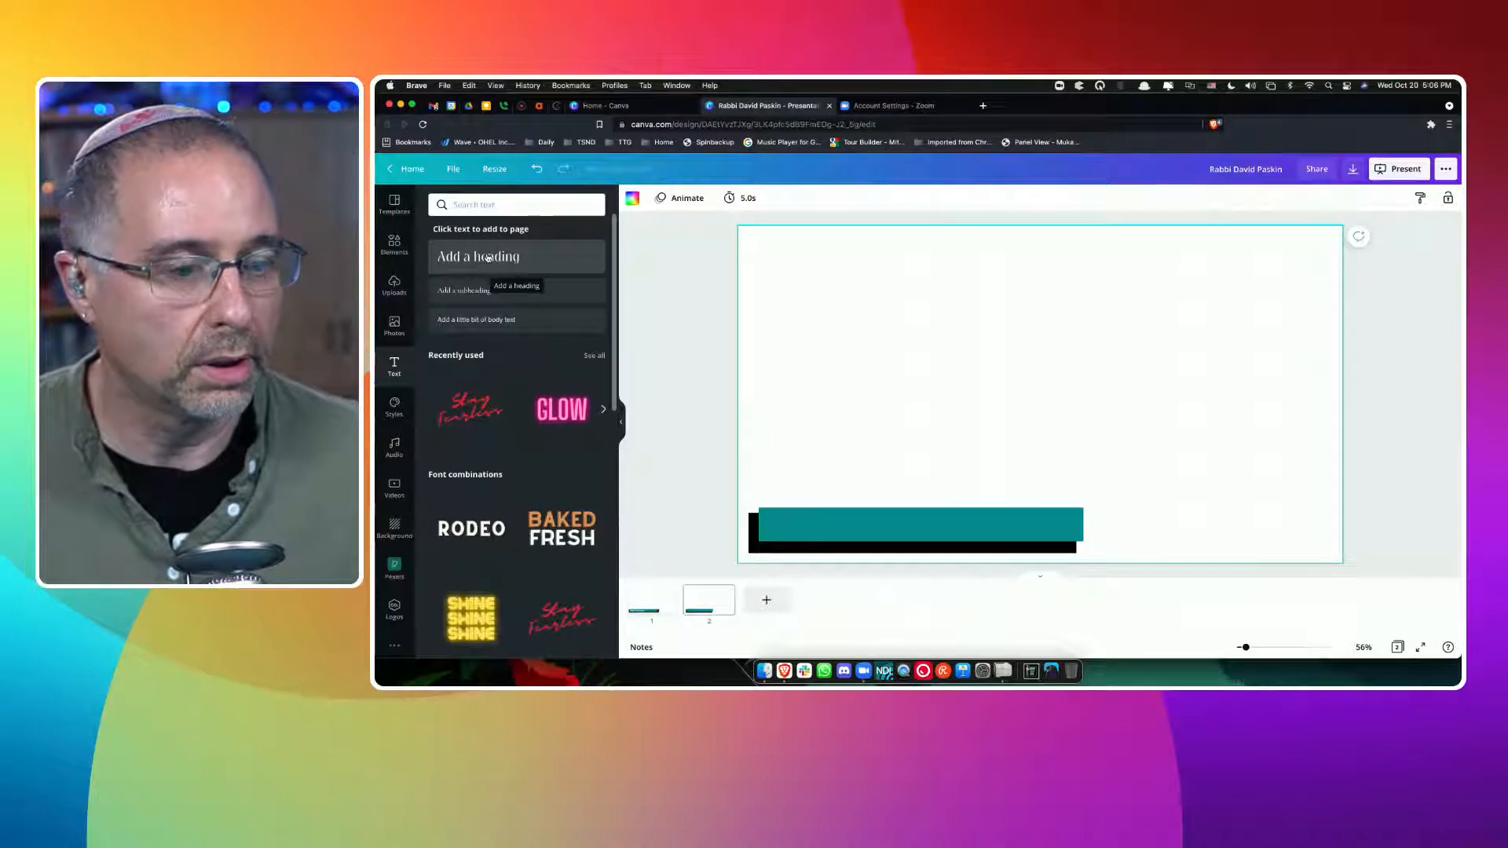
{"action": "left_click", "coordinate": [487, 258]}
{"action": "type", "text": "Rab"}
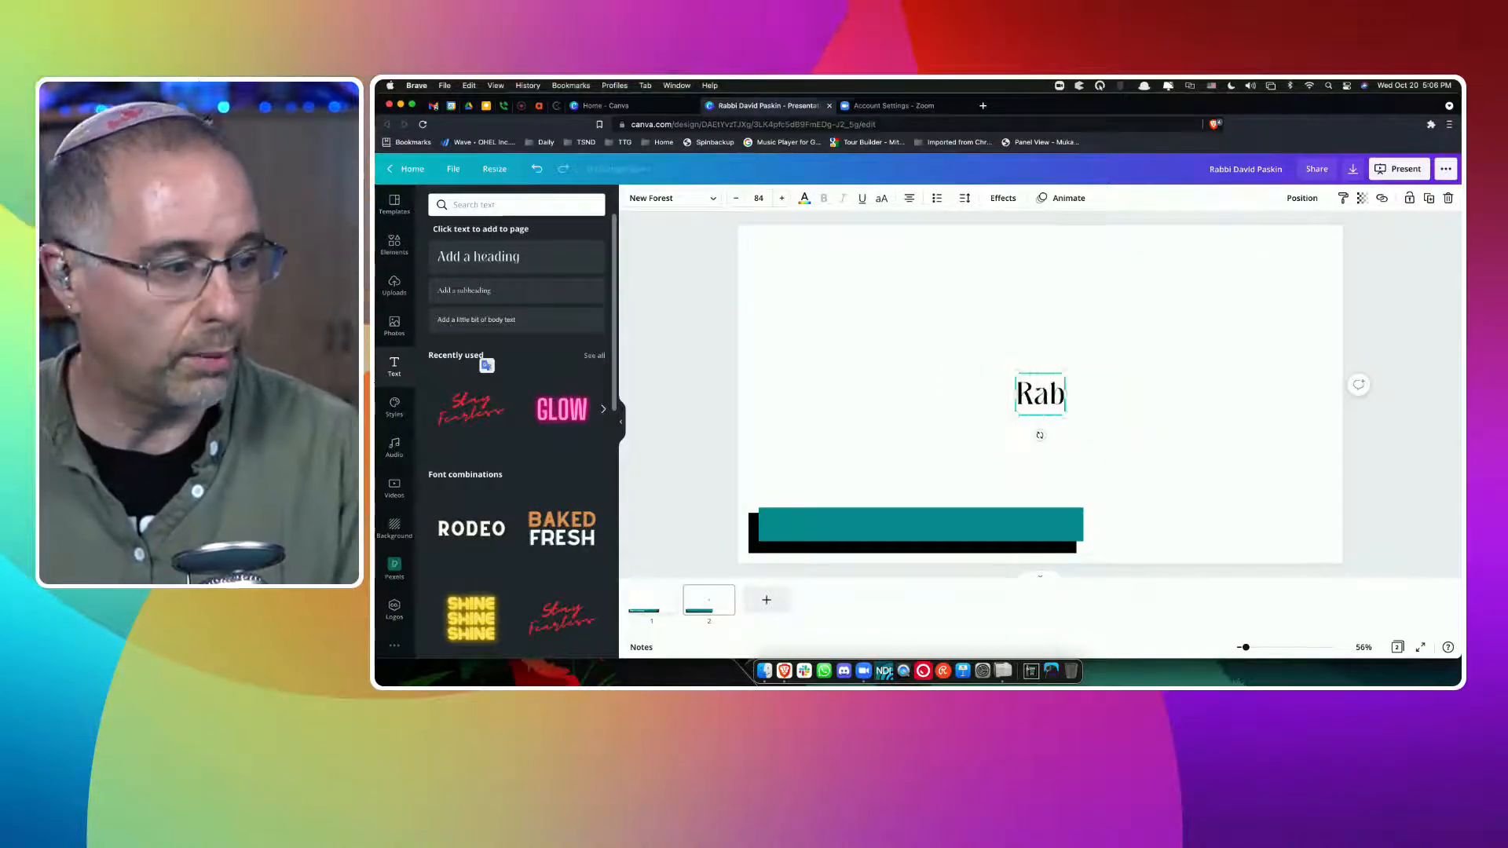
{"action": "key", "text": "BackSpace"}
{"action": "key", "text": "BackSpace"}
{"action": "key", "text": "BackSpace"}
{"action": "type", "text": "Torah Tech Guy"}
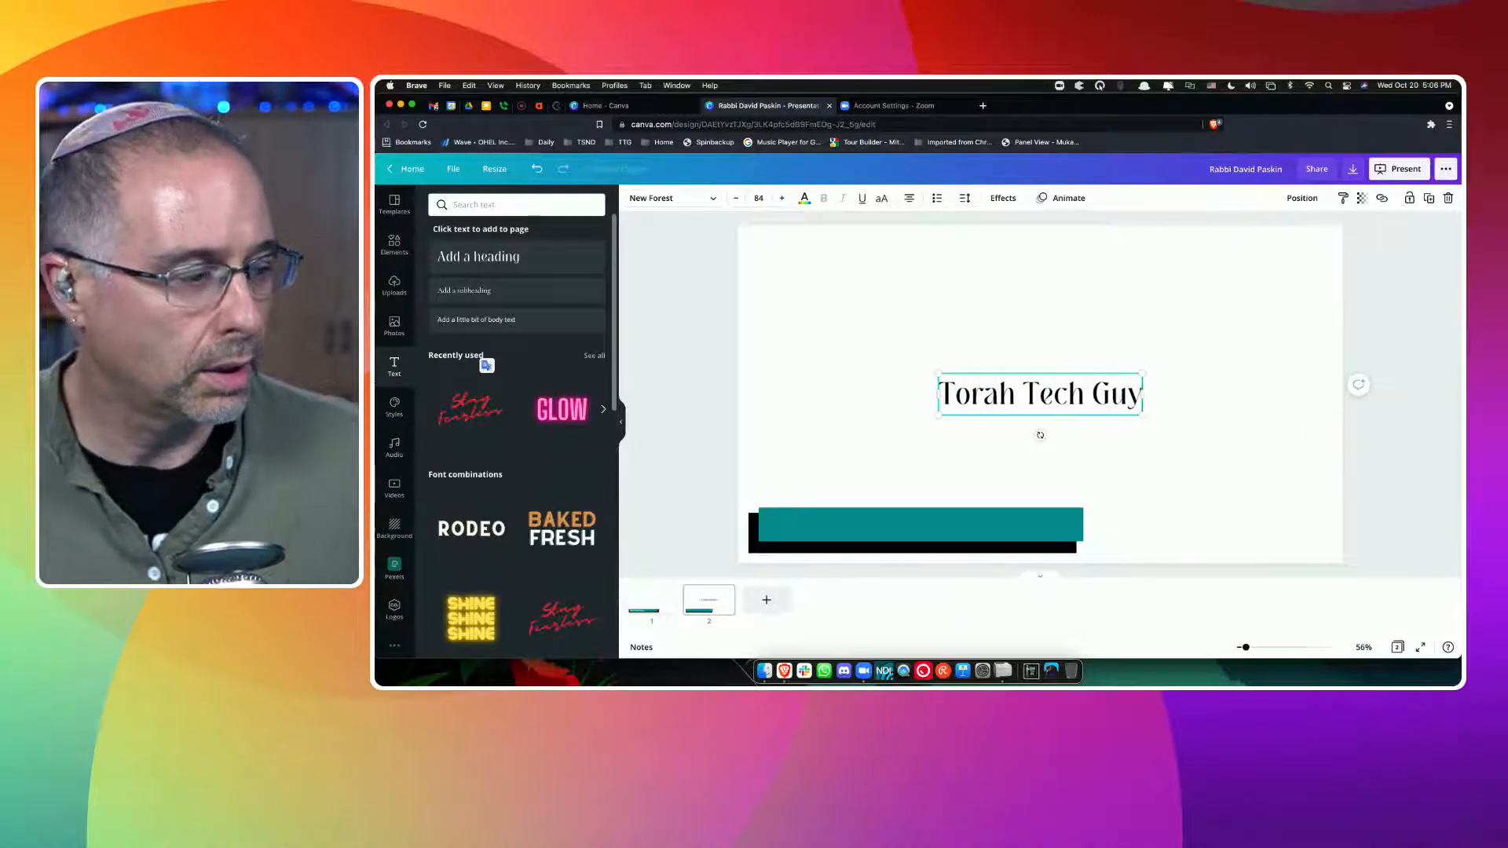
Change the "Torah Tech Guy" heading's font to Horta and its text color to white.
{"action": "left_click", "coordinate": [710, 200]}
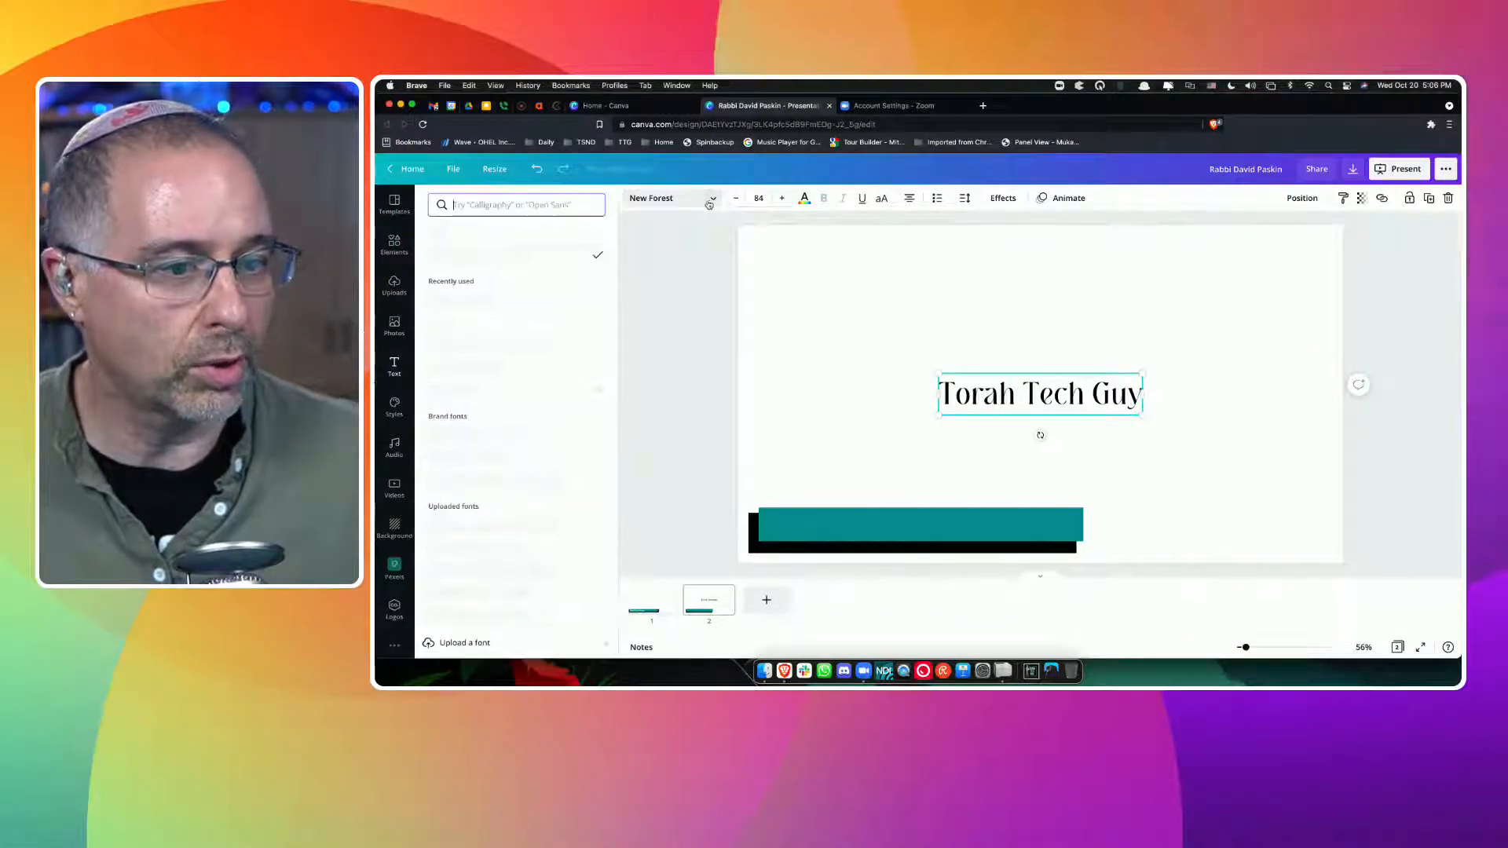
{"action": "left_click", "coordinate": [559, 236]}
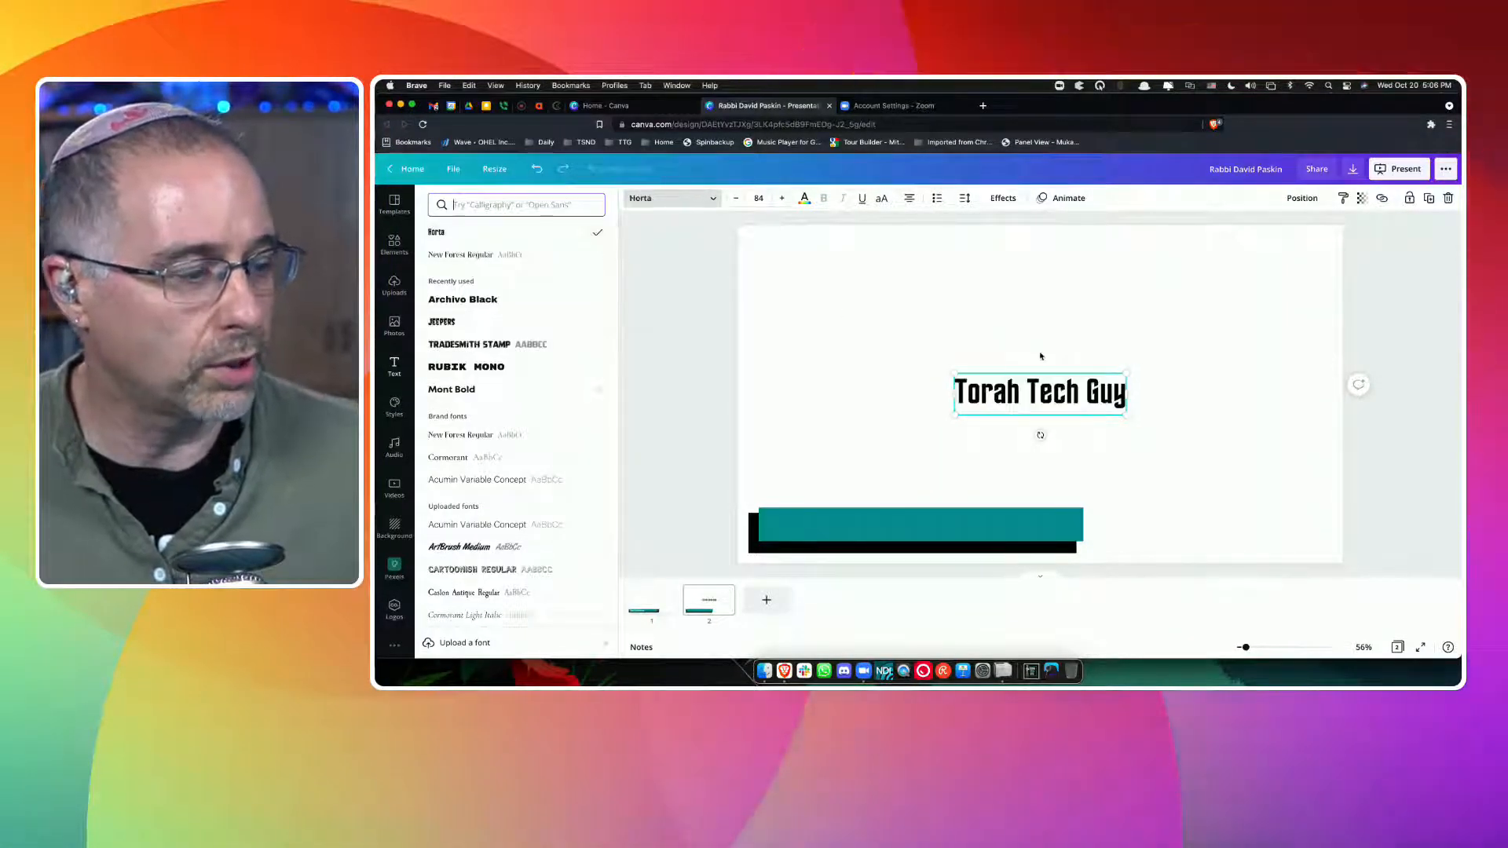
{"action": "left_click", "coordinate": [802, 201]}
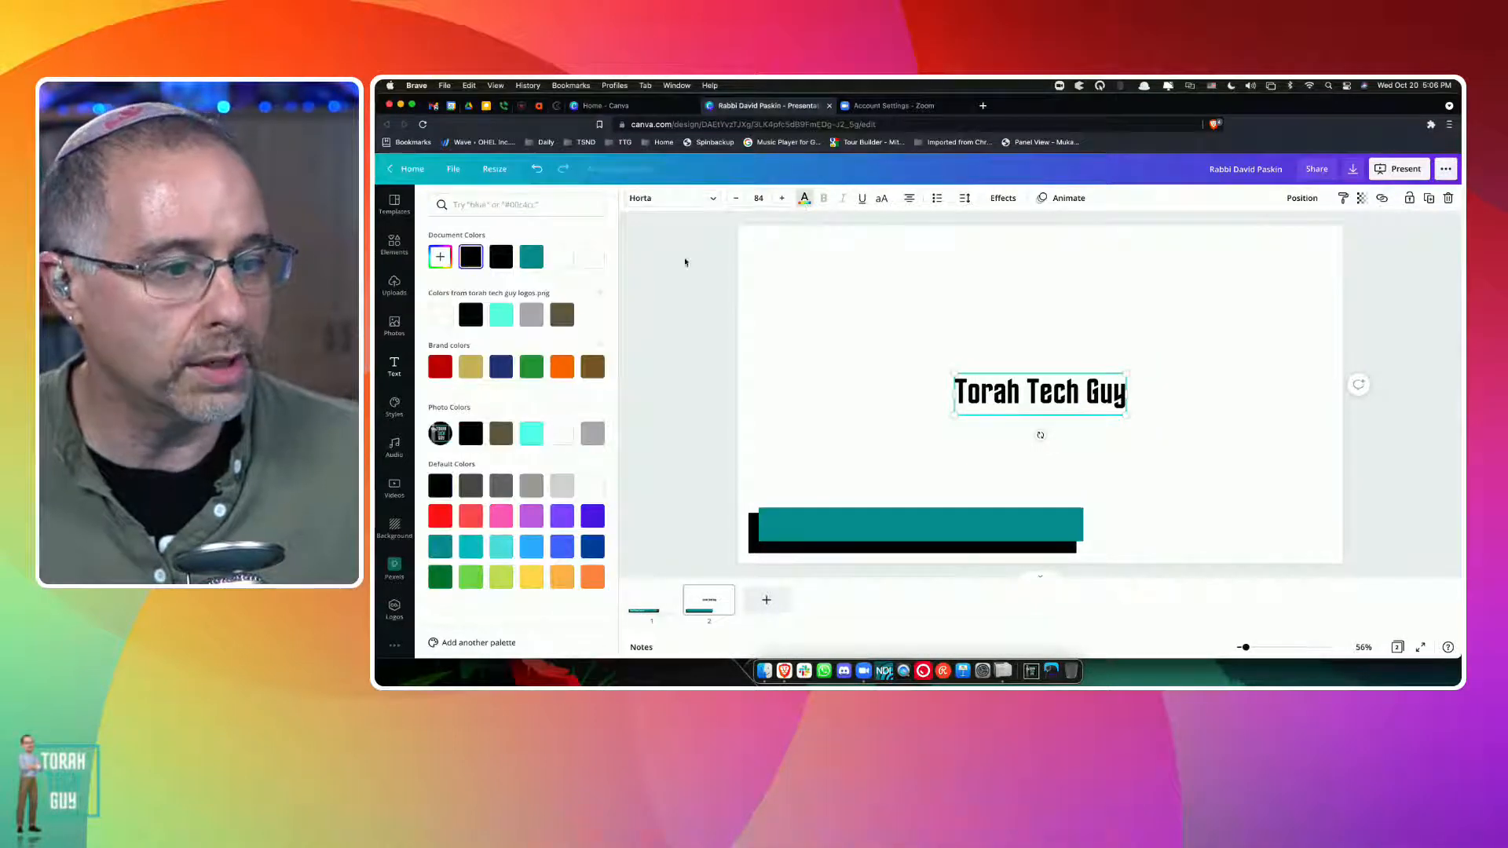
{"action": "left_click", "coordinate": [1070, 372]}
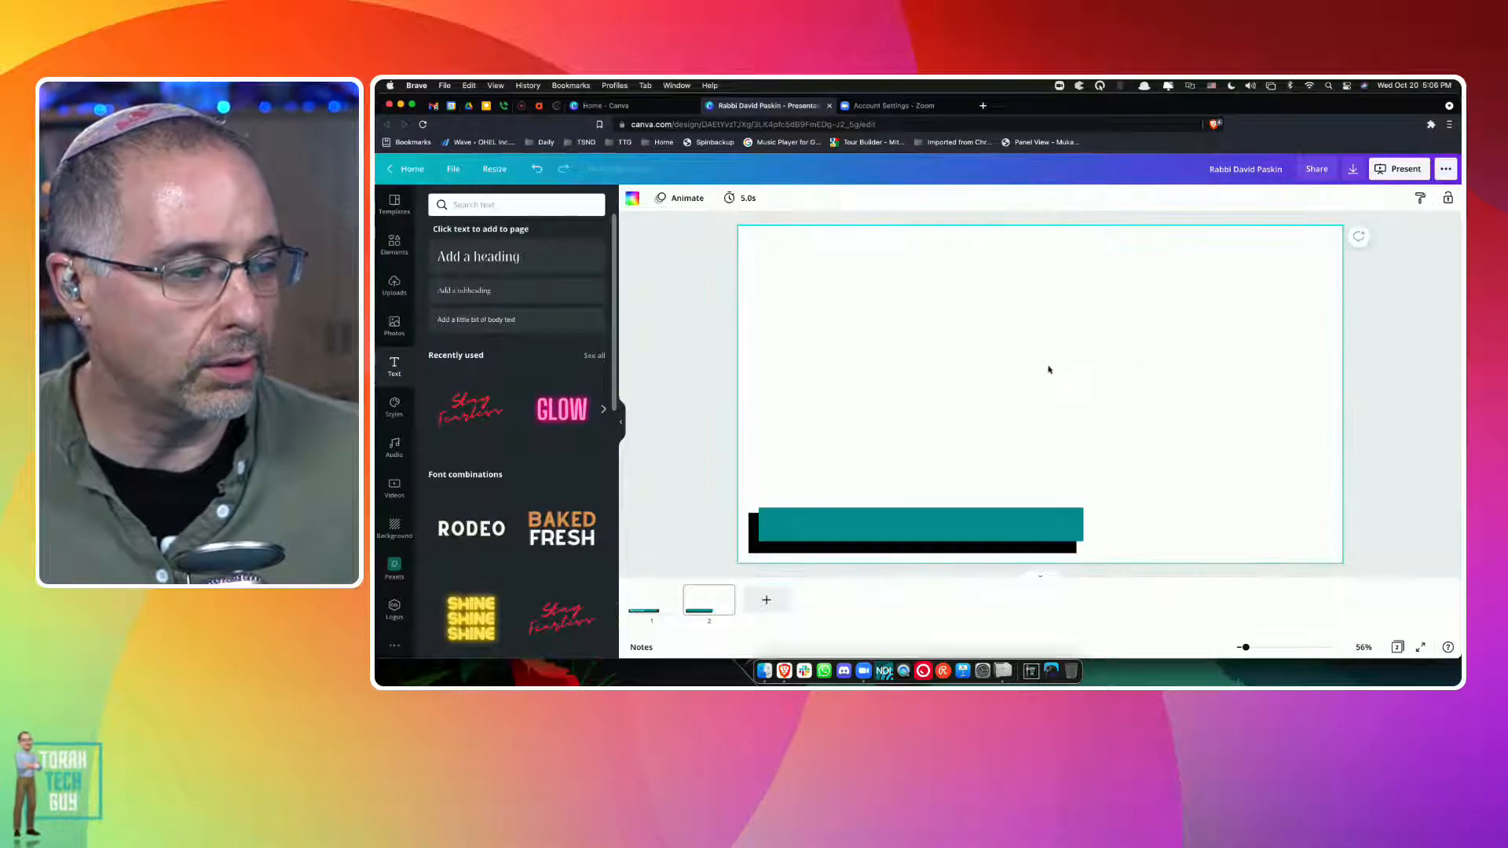
Move the white heading onto the teal bar's left end and reduce its font size to 74.
{"action": "left_click", "coordinate": [1038, 397]}
{"action": "left_click_drag", "start_coordinate": [859, 505], "coordinate": [847, 527]}
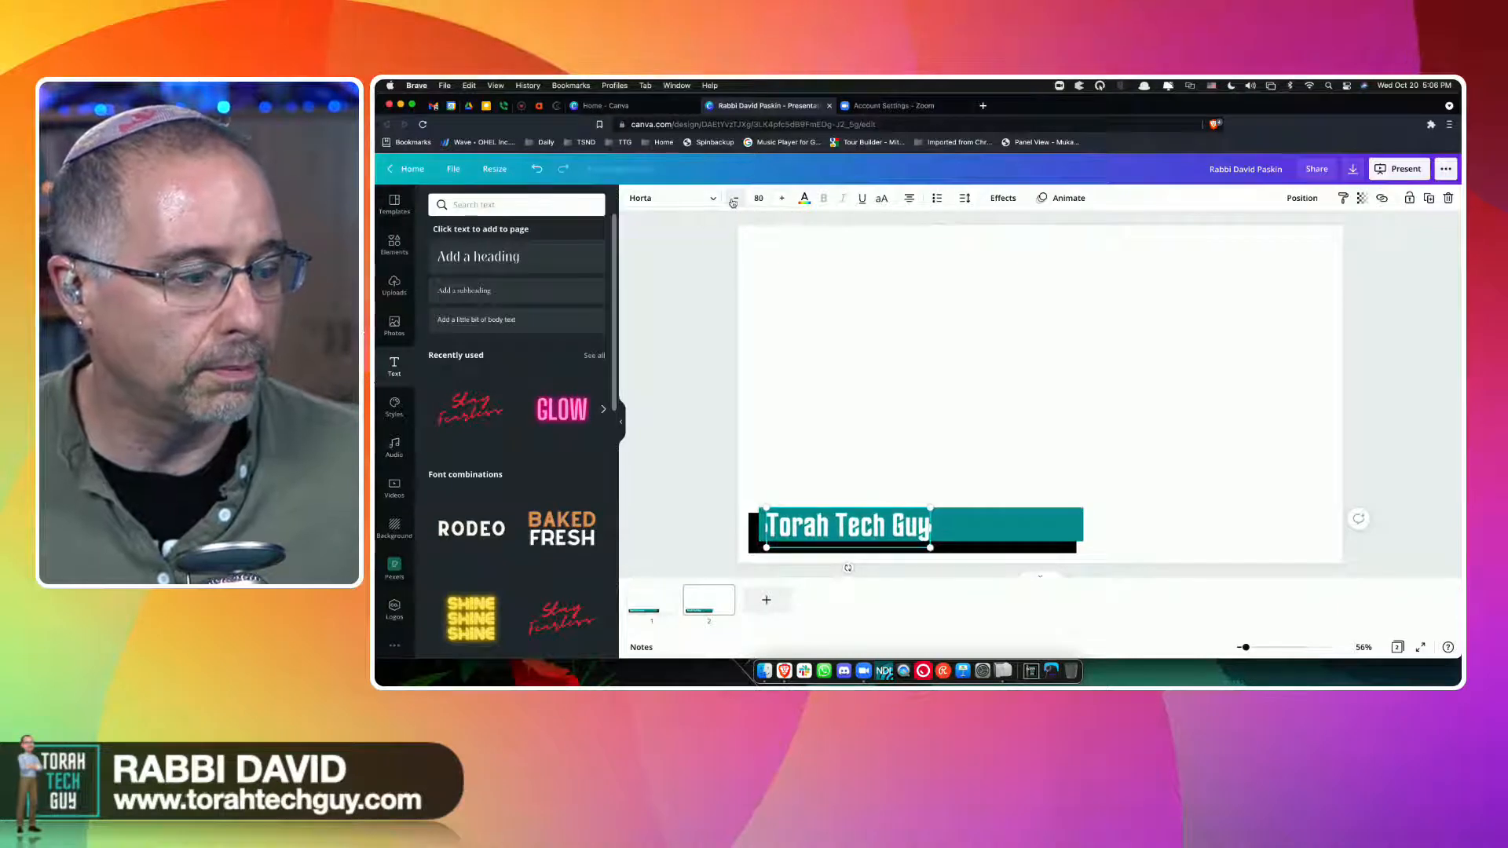
{"action": "left_click", "coordinate": [733, 202]}
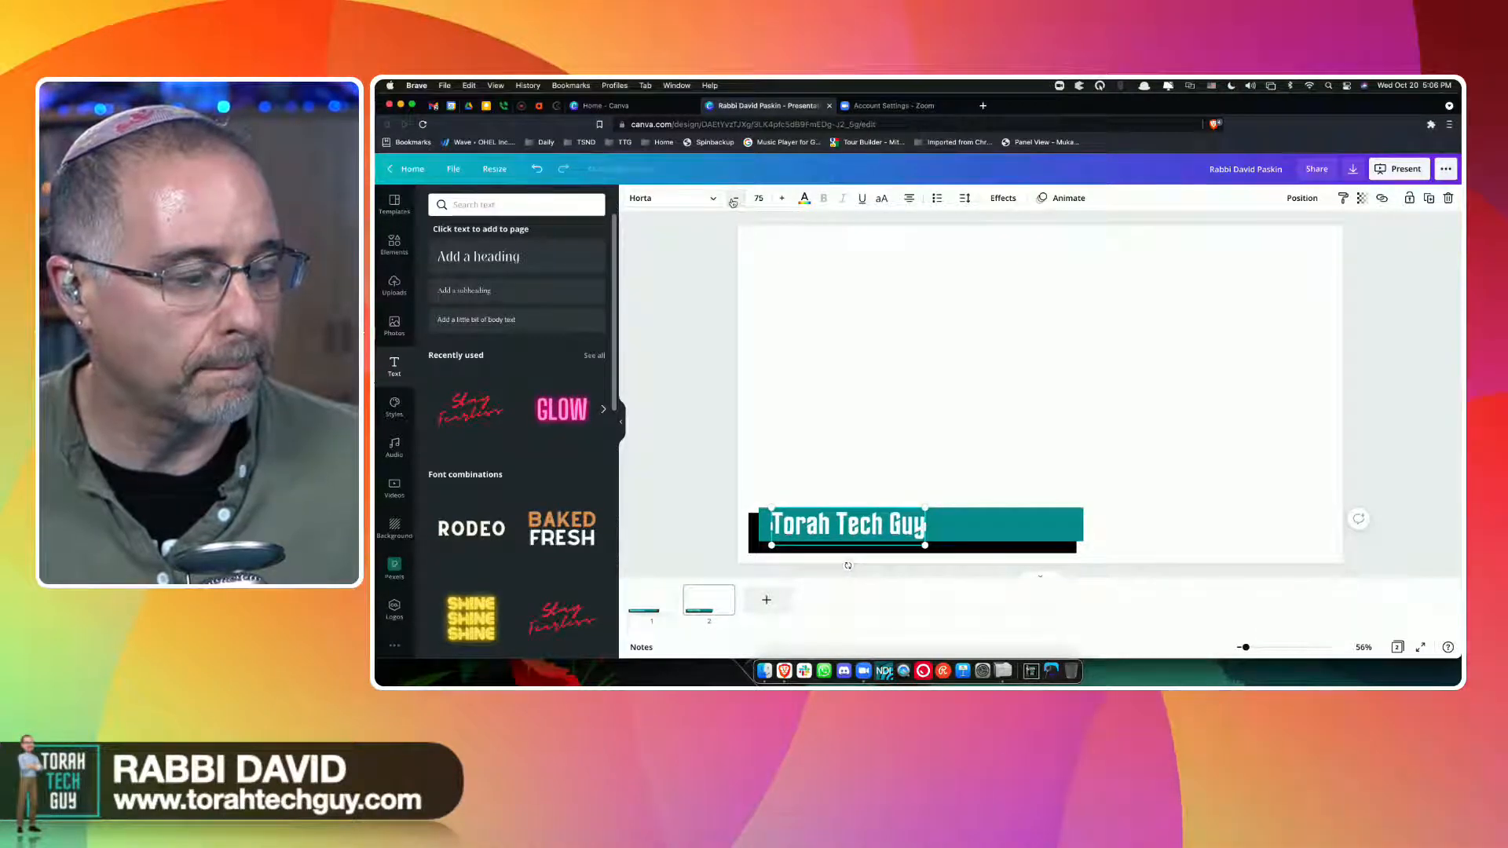
{"action": "left_click", "coordinate": [732, 201]}
{"action": "left_click", "coordinate": [870, 444]}
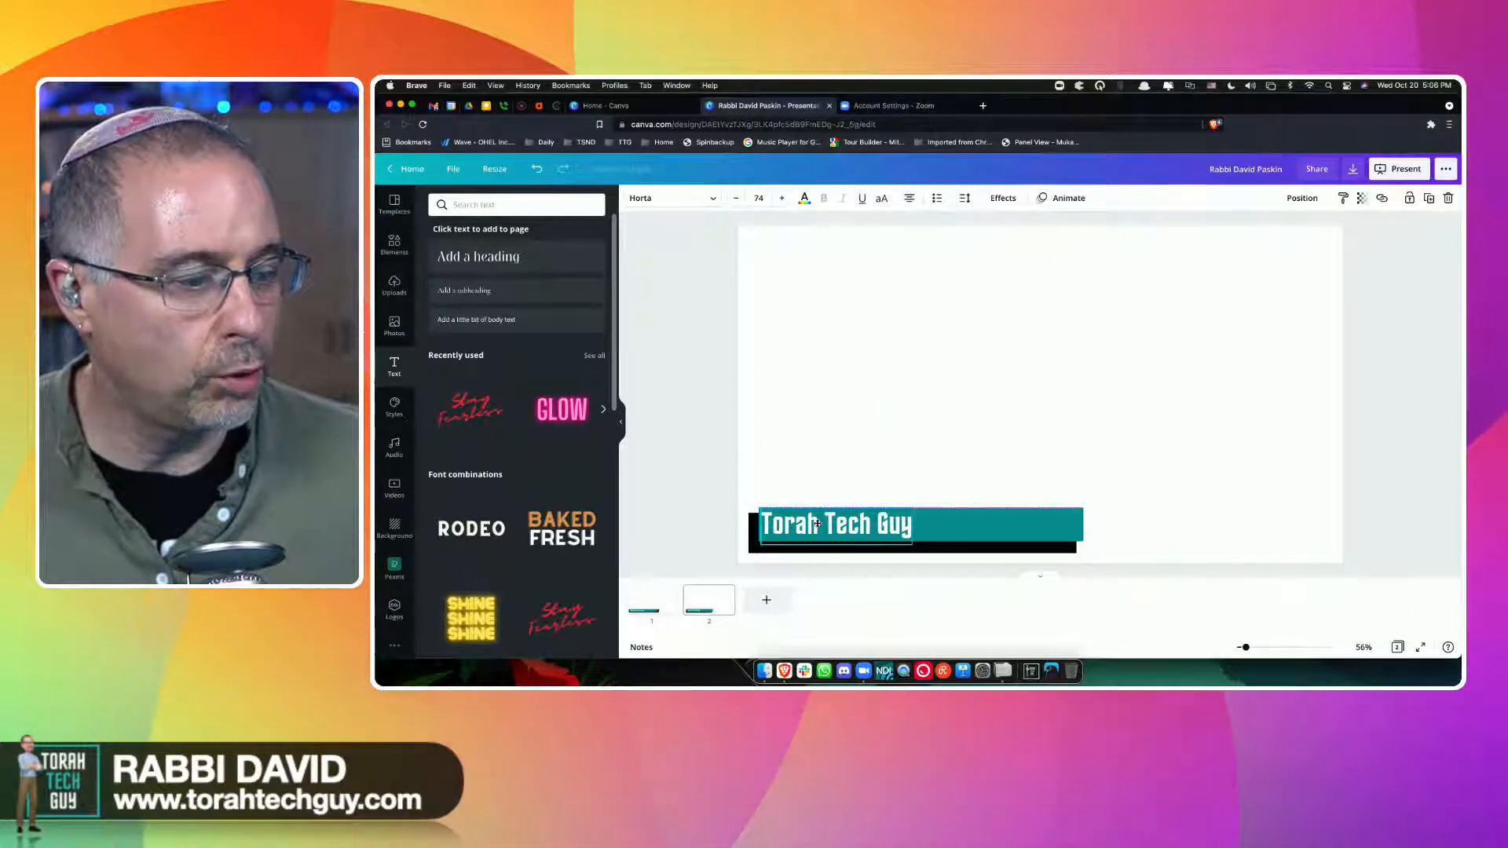
{"action": "left_click_drag", "start_coordinate": [817, 523], "coordinate": [823, 525]}
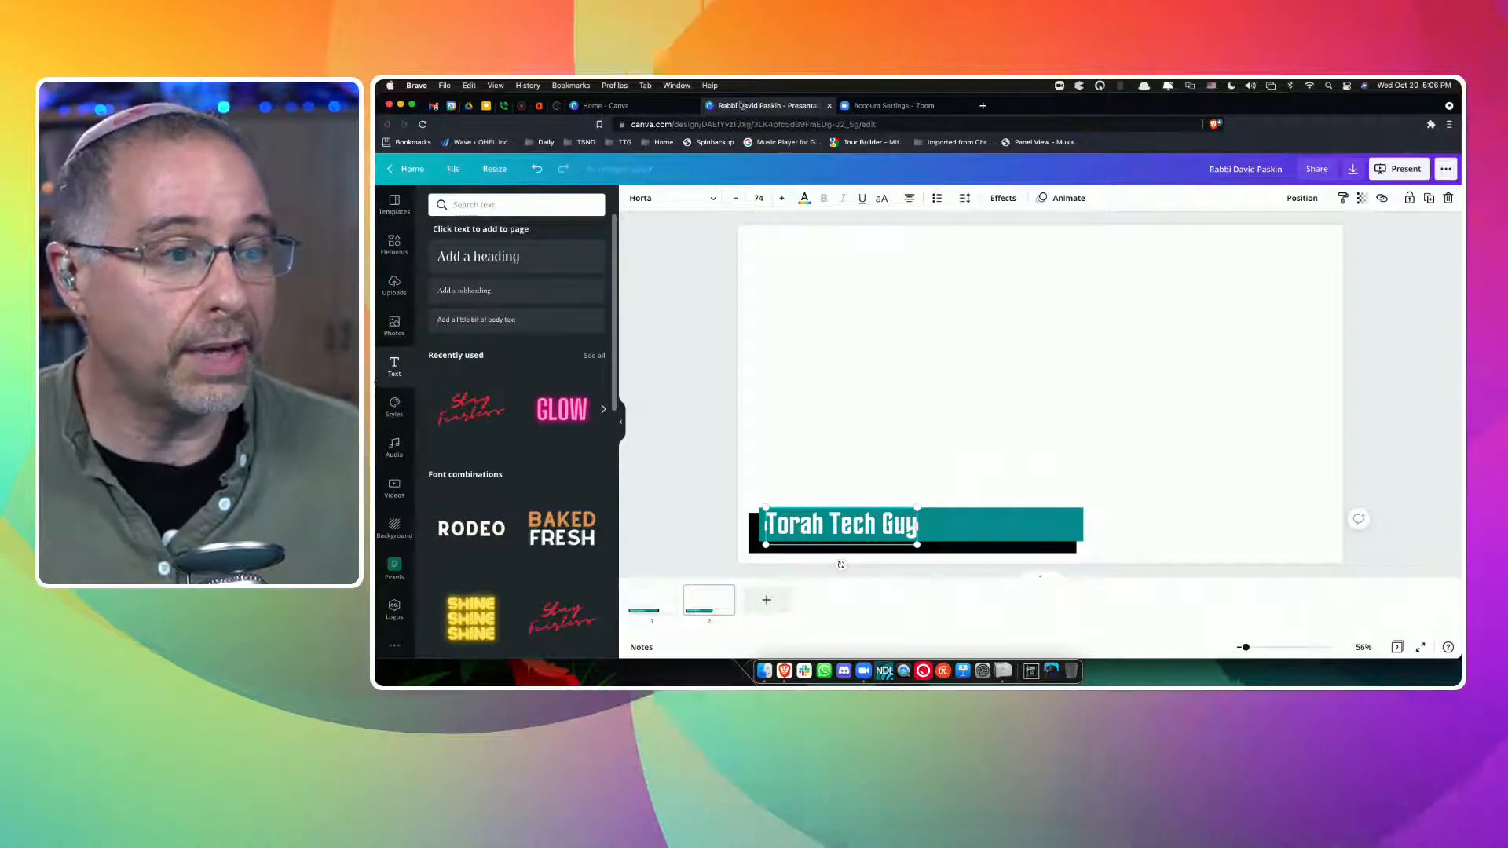
Check the Presentation design type and its dimensions on the Canva home page, and return to the banner design.
{"action": "left_click", "coordinate": [668, 110]}
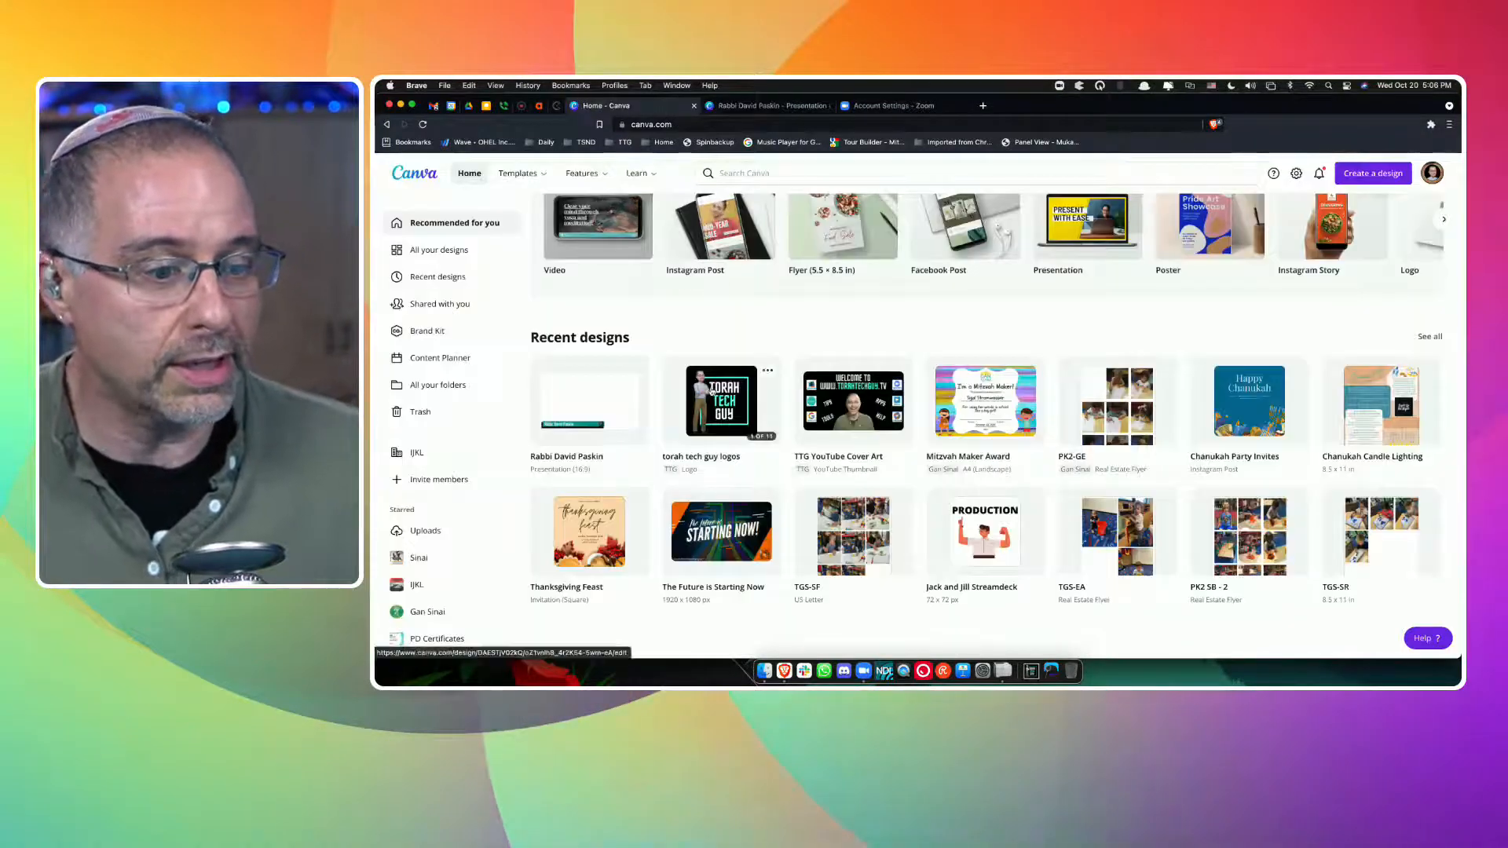
{"action": "scroll", "coordinate": [757, 297], "scroll_direction": "up", "scroll_amount": 1}
{"action": "scroll", "coordinate": [760, 322], "scroll_direction": "up", "scroll_amount": 2}
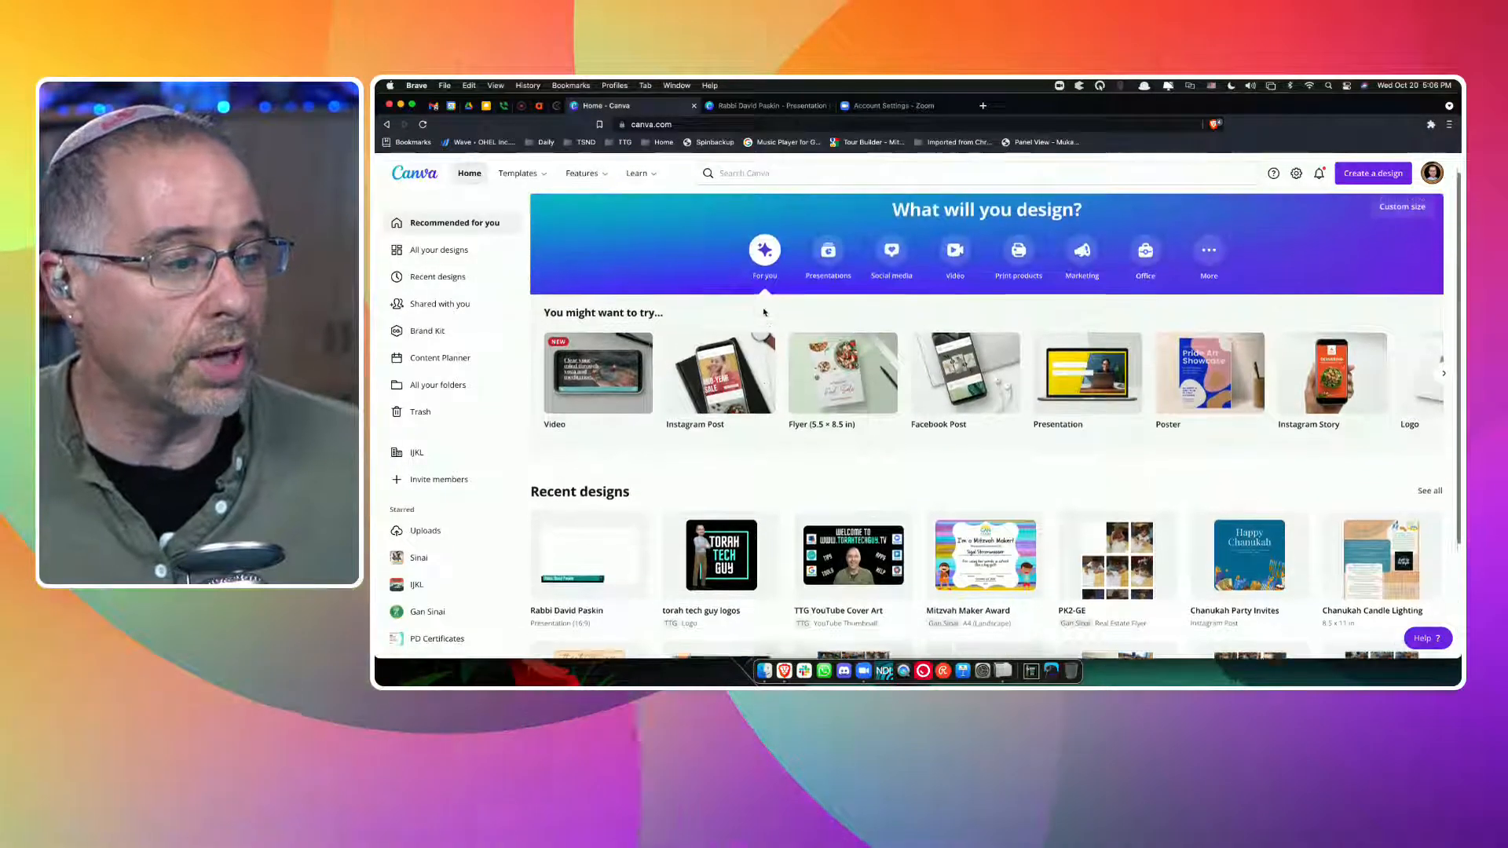
{"action": "mouse_move", "coordinate": [1093, 381]}
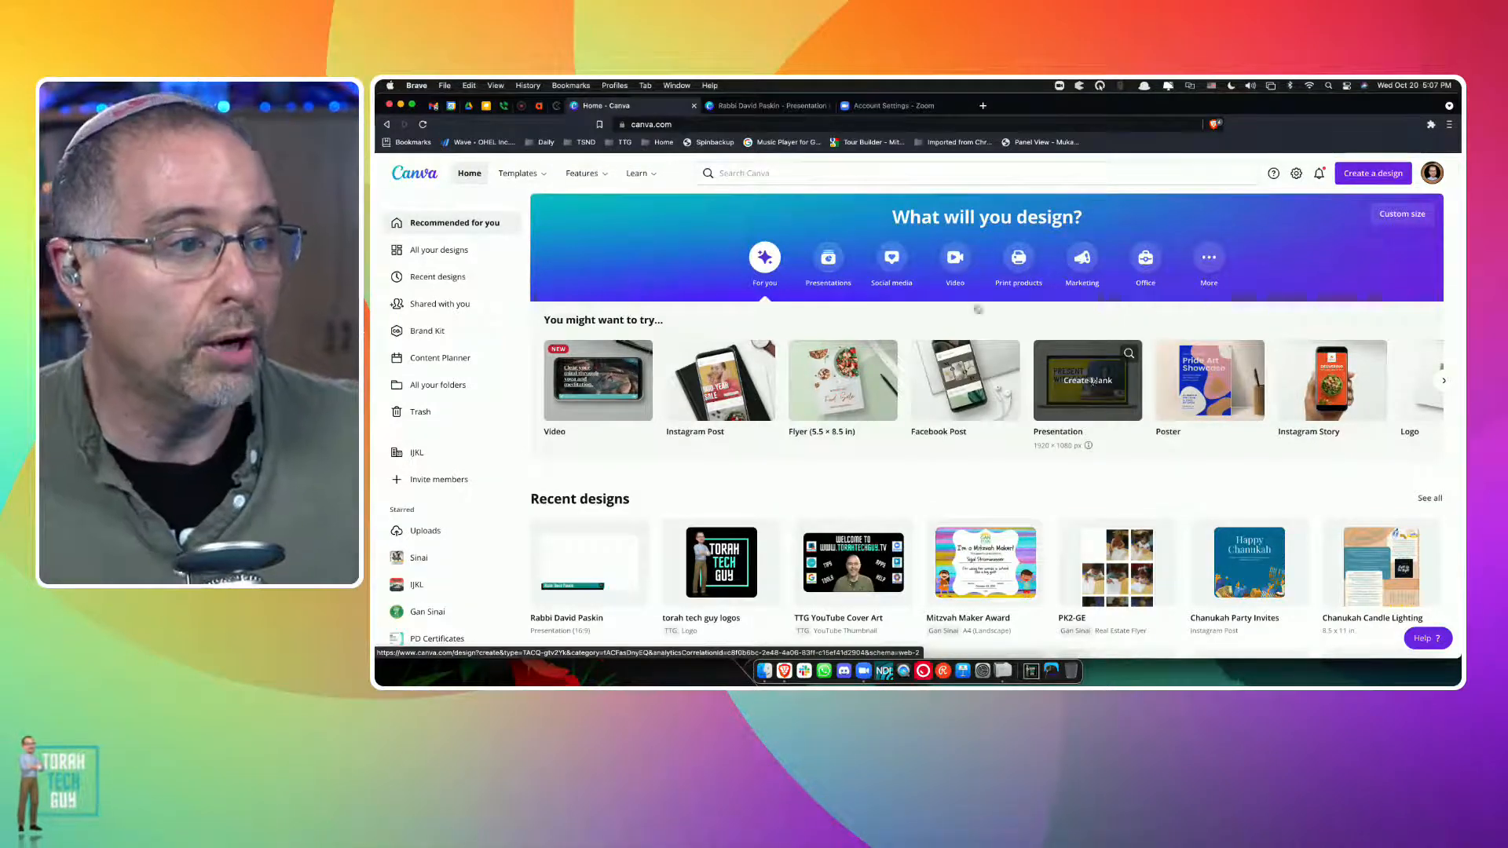
{"action": "left_click", "coordinate": [766, 105]}
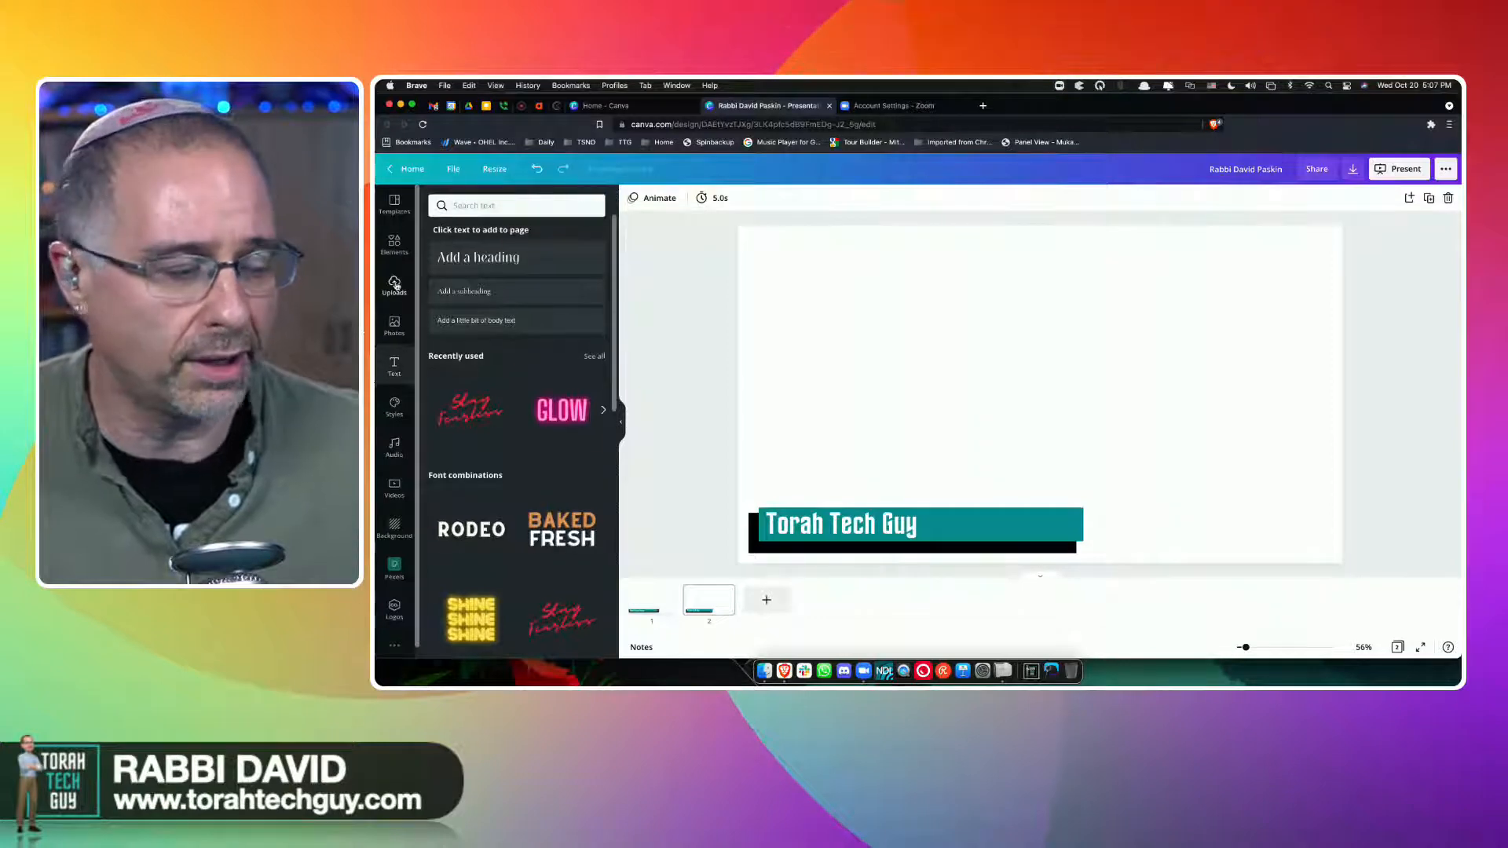
Search the uploads for "torah tech guy" and add the logo with black and teal lettering to page 2.
{"action": "left_click", "coordinate": [395, 285]}
{"action": "left_click", "coordinate": [518, 205]}
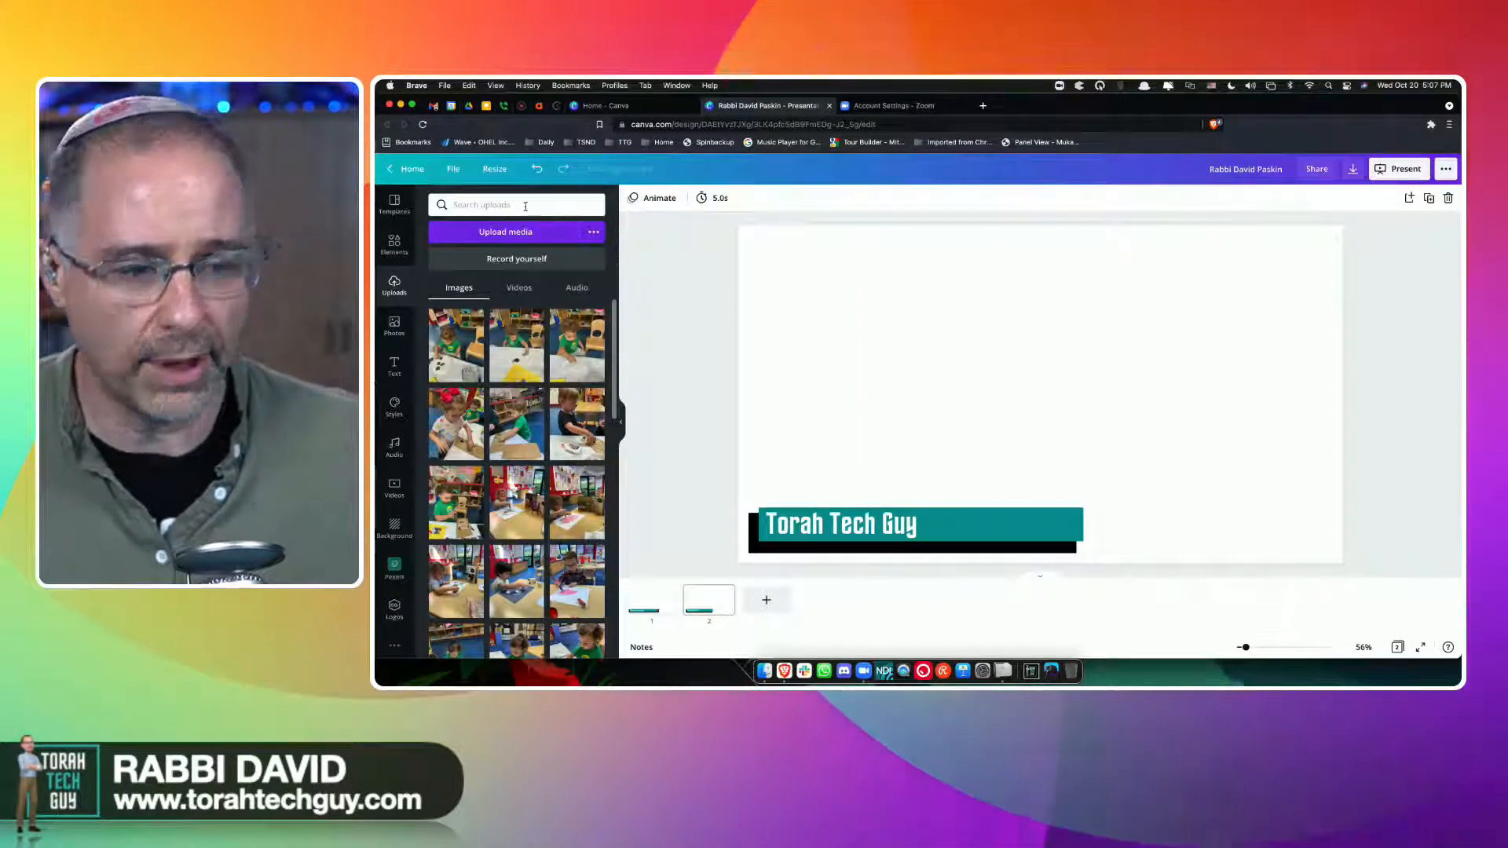
{"action": "type", "text": "torah"}
{"action": "key", "text": "Return"}
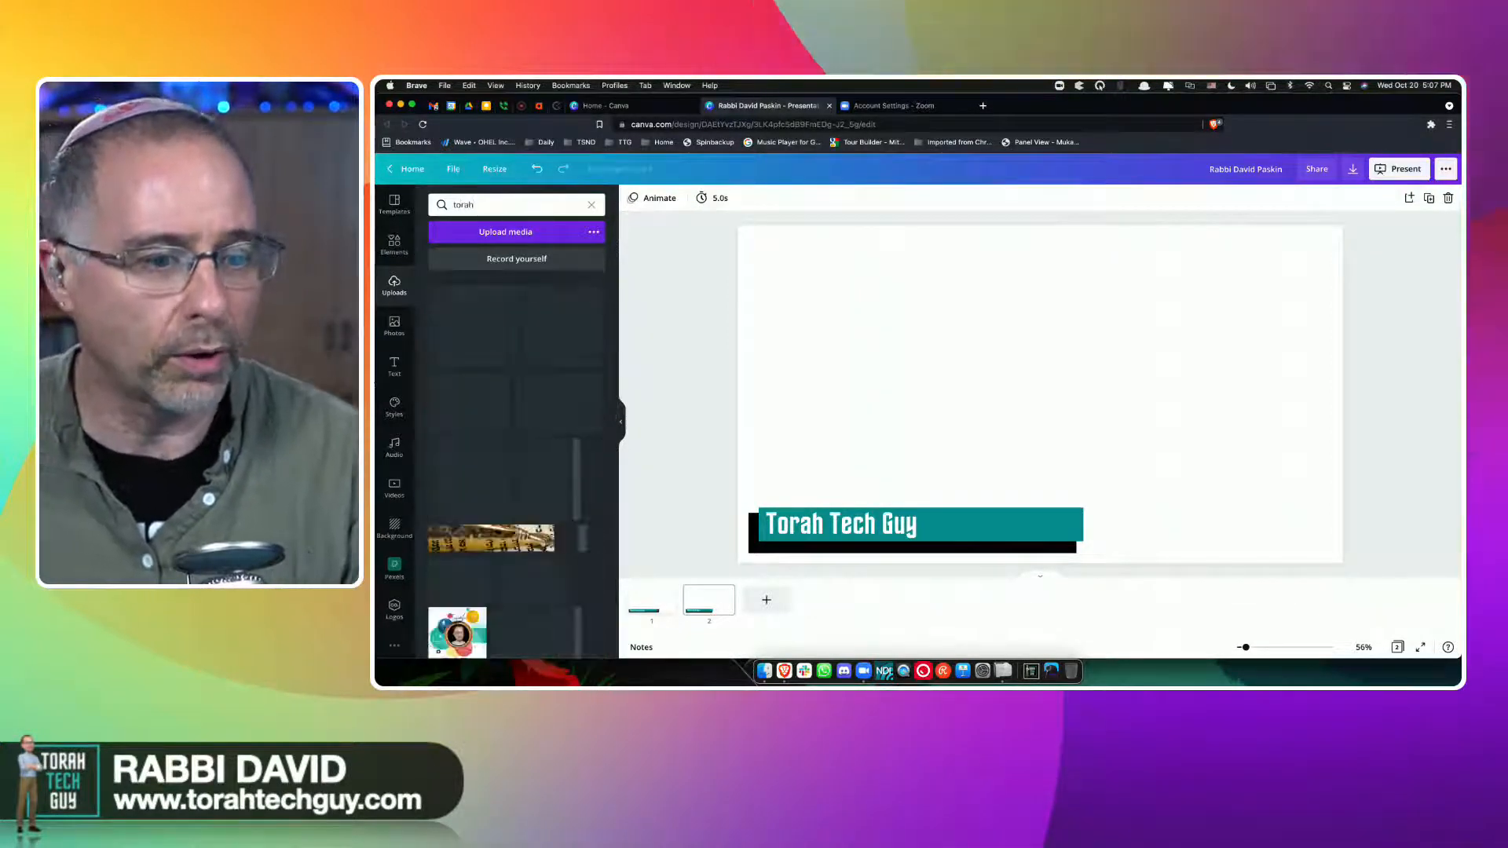
{"action": "type", "text": "tech"}
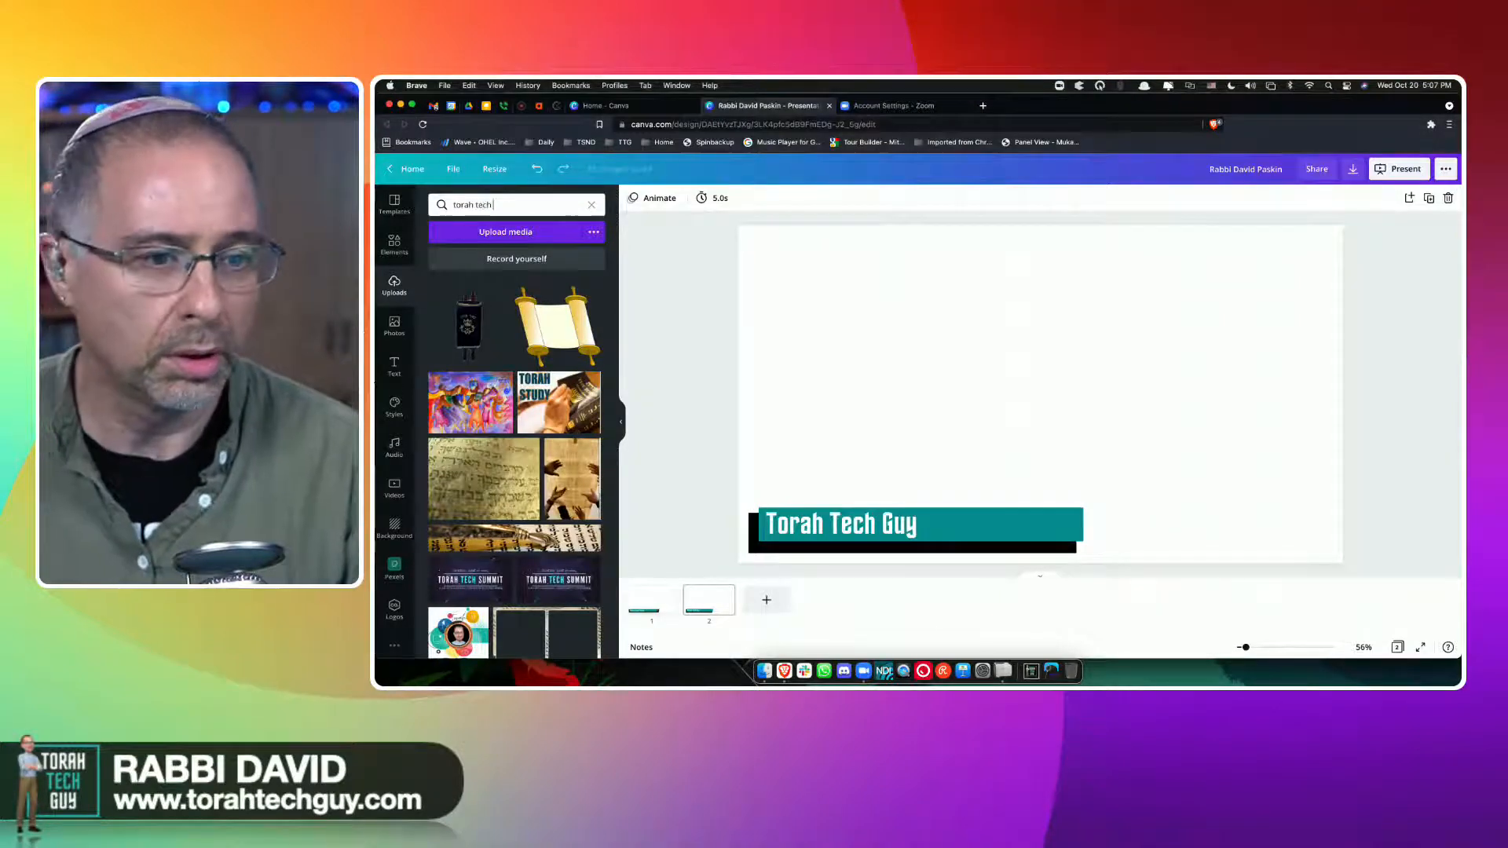
{"action": "type", "text": " guy"}
{"action": "key", "text": "Return"}
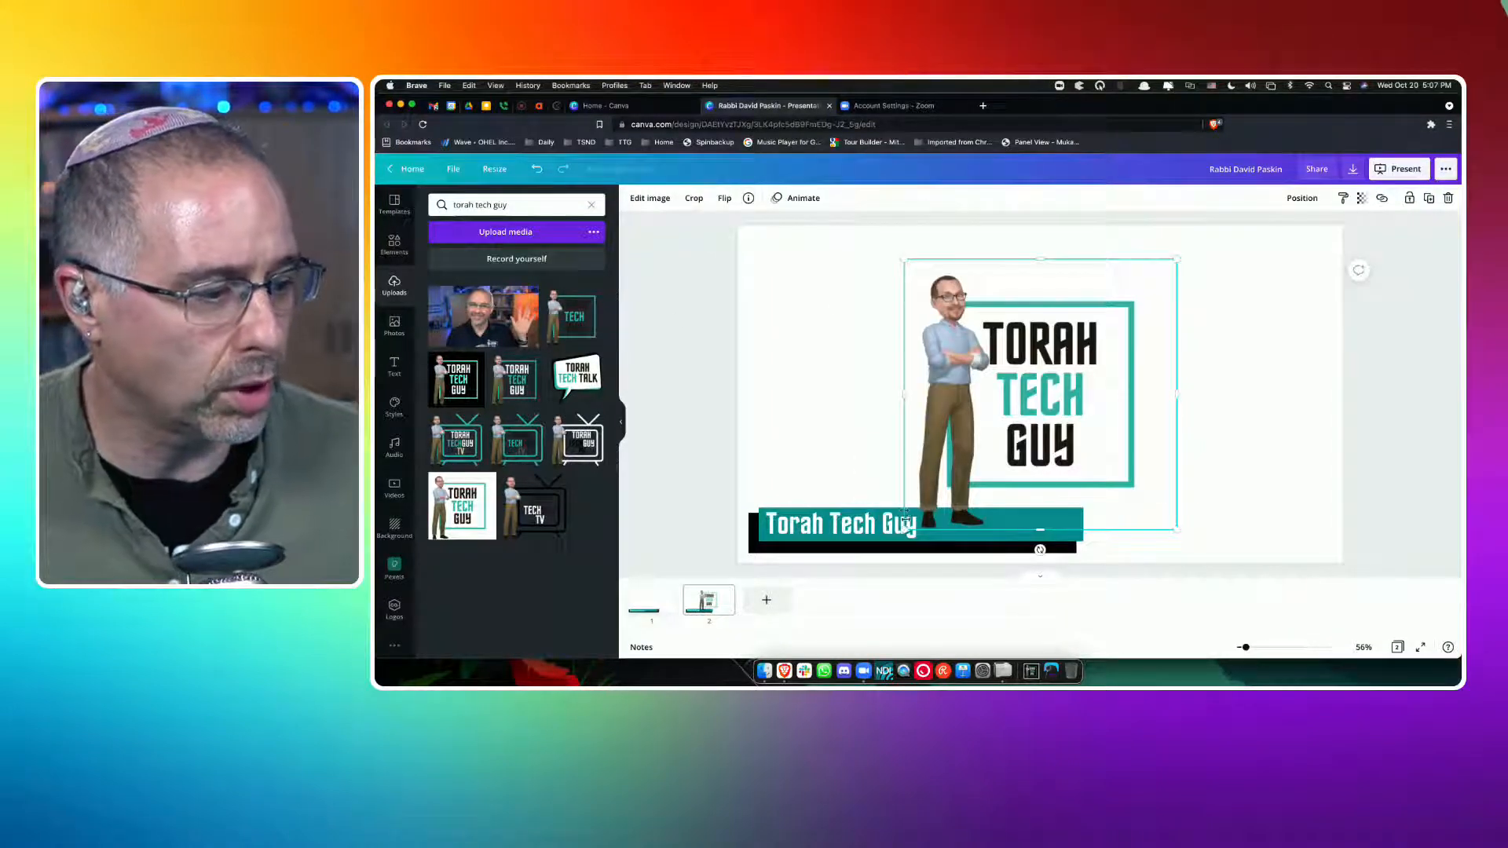
Shrink the logo to a small badge and place it in the page's upper-right corner.
{"action": "left_click_drag", "start_coordinate": [904, 529], "coordinate": [1110, 330]}
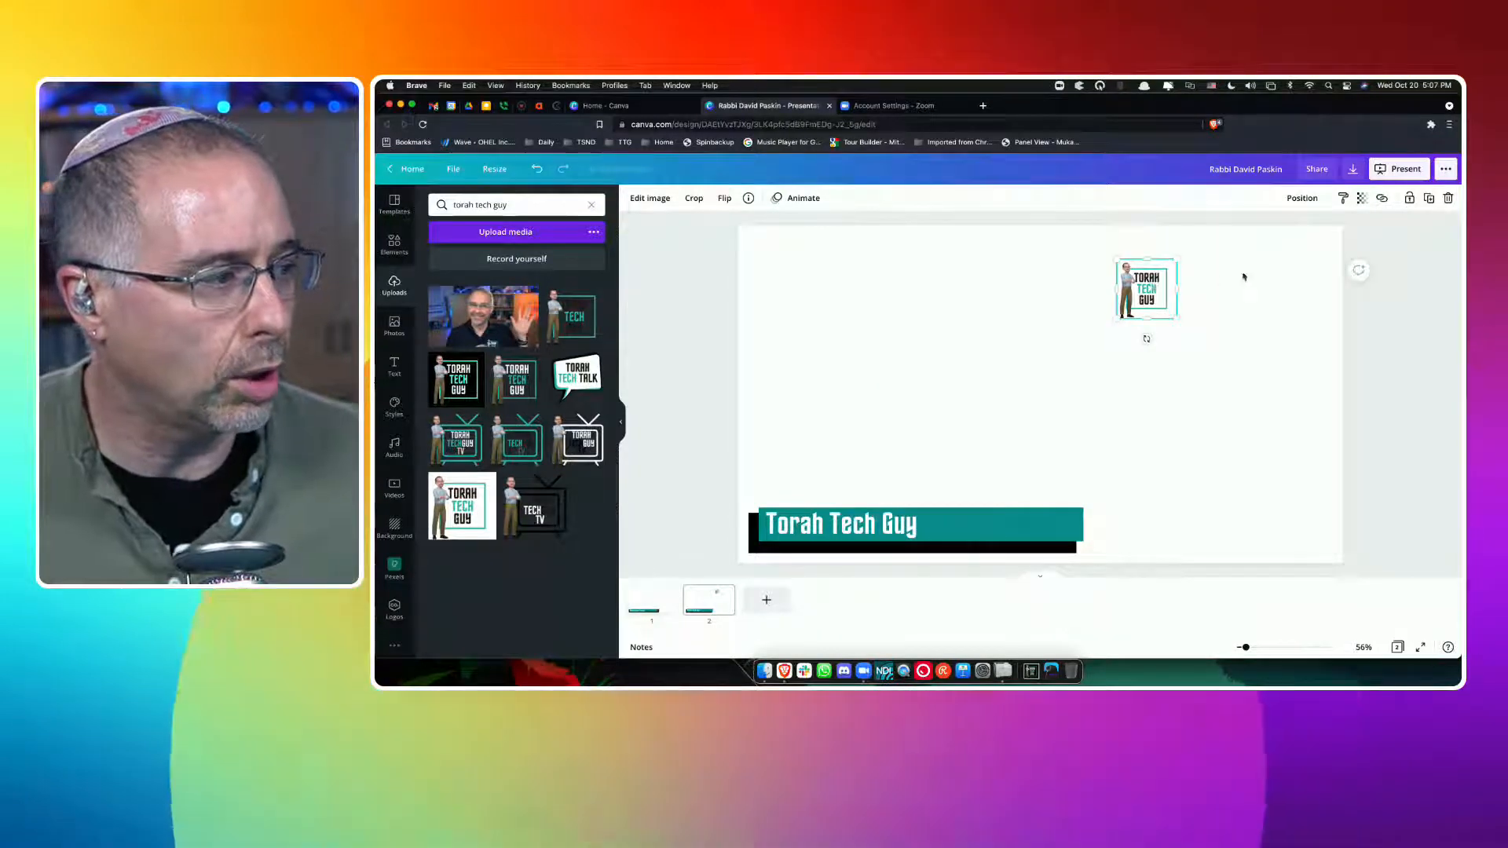
{"action": "left_click_drag", "start_coordinate": [1146, 281], "coordinate": [1294, 260]}
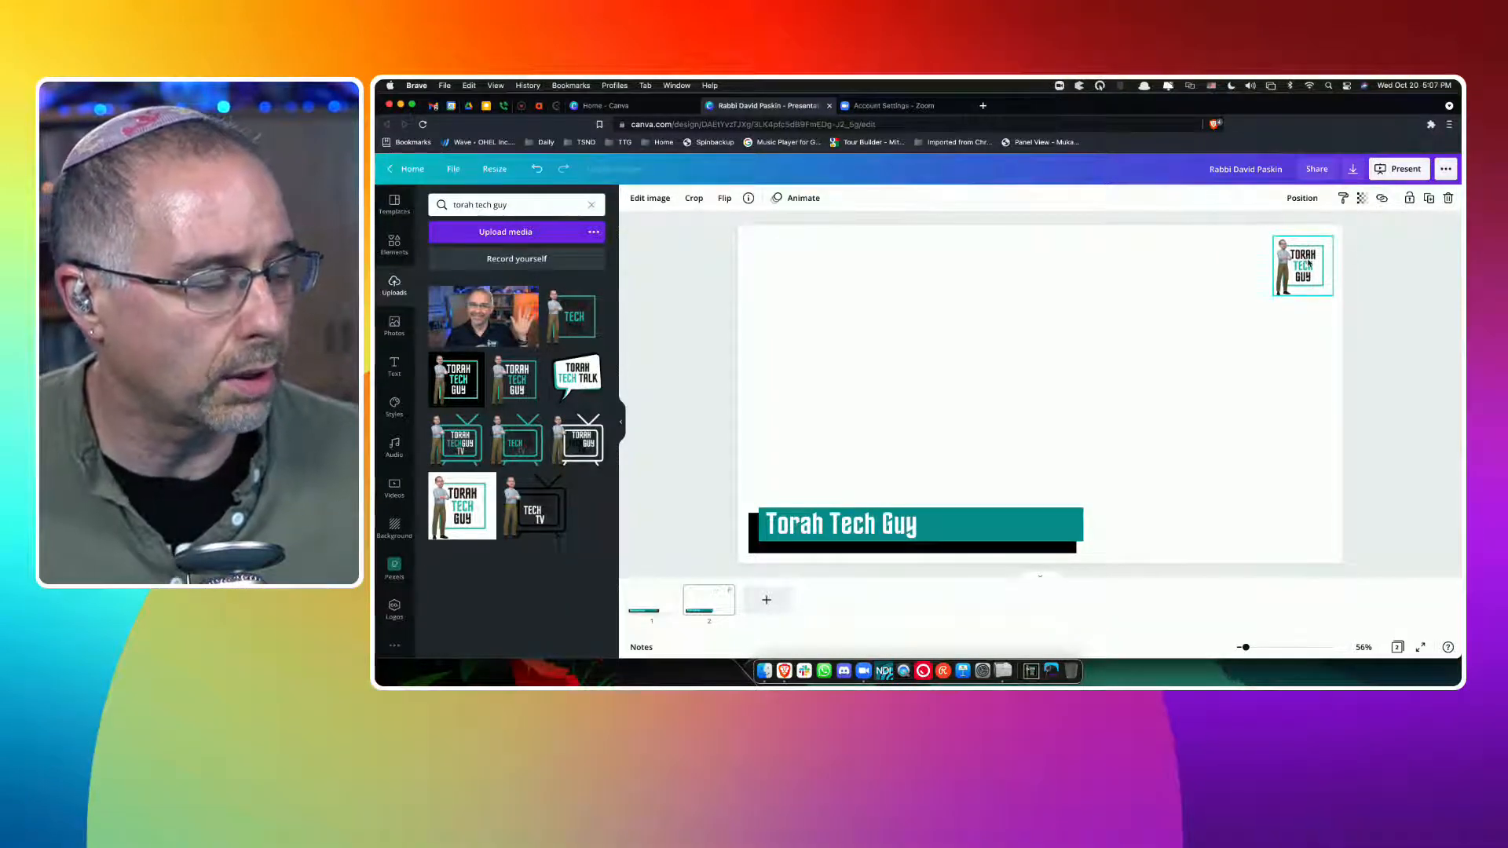
{"action": "left_click", "coordinate": [1185, 342]}
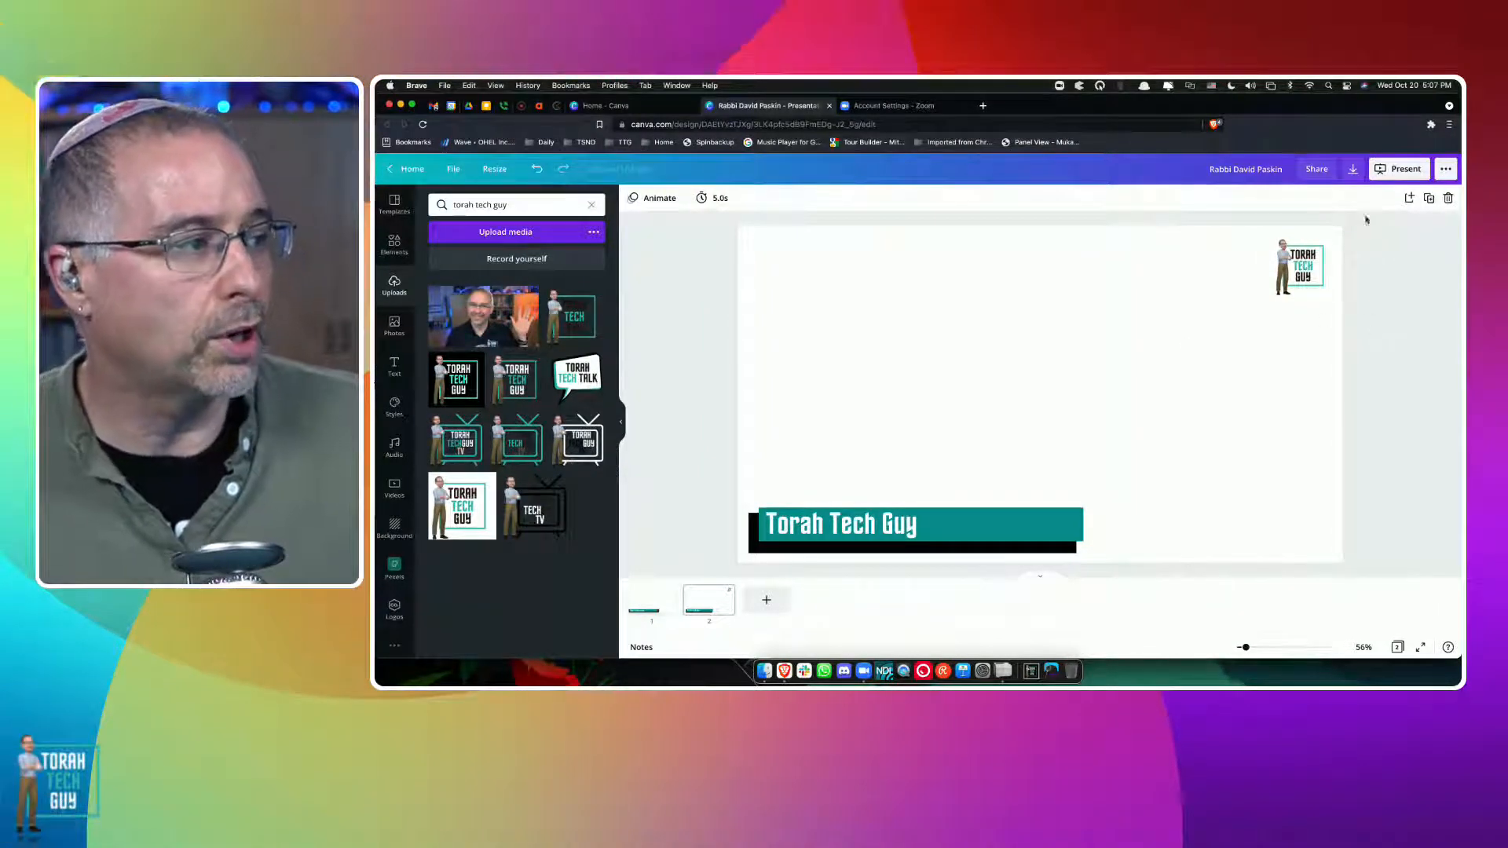
Set the download to PNG with a transparent background and include only page 2.
{"action": "left_click", "coordinate": [1352, 168]}
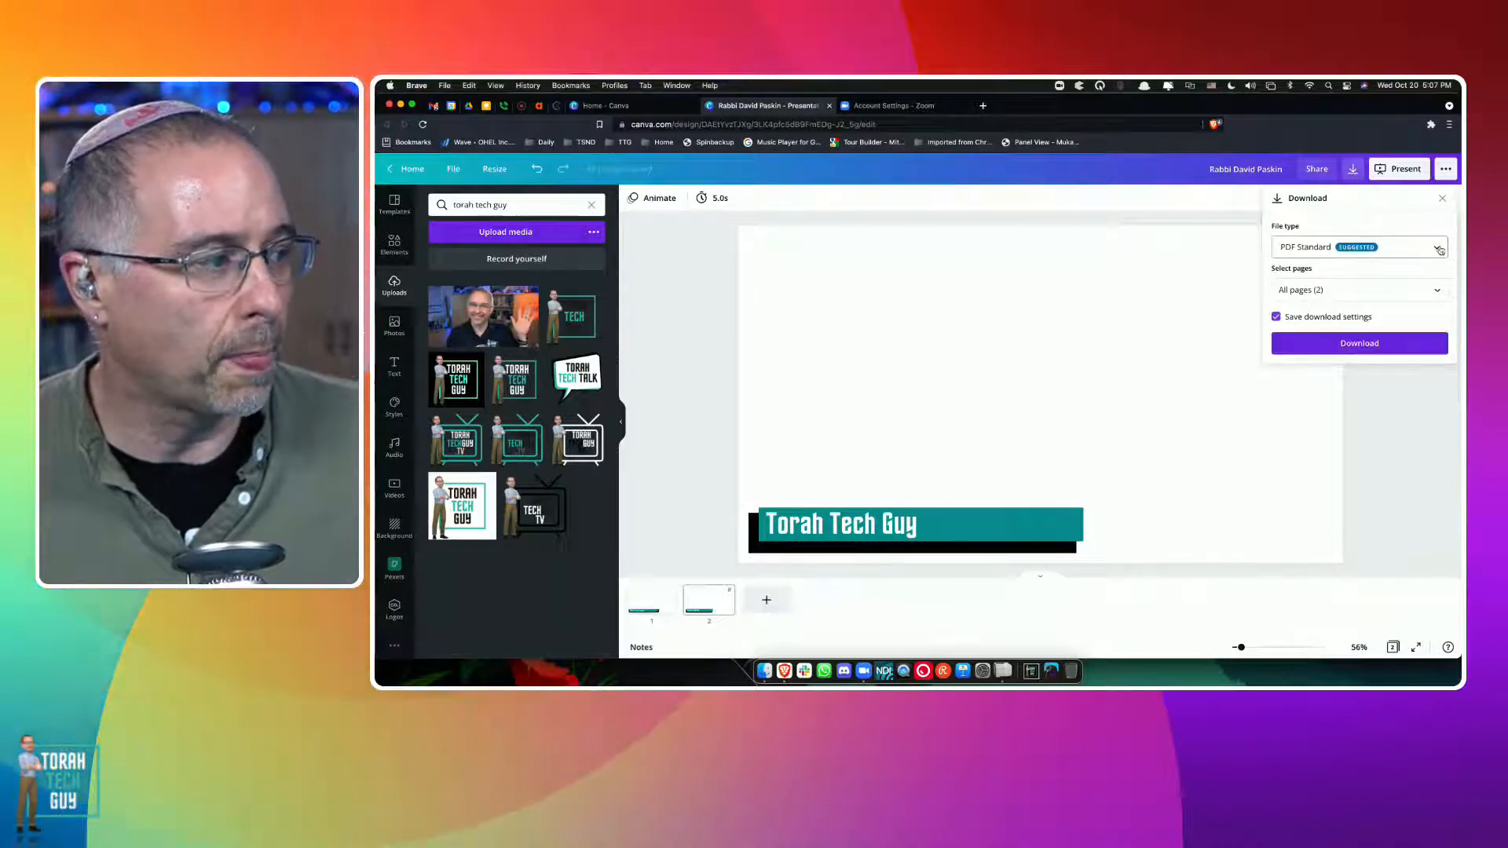
{"action": "left_click", "coordinate": [1384, 247]}
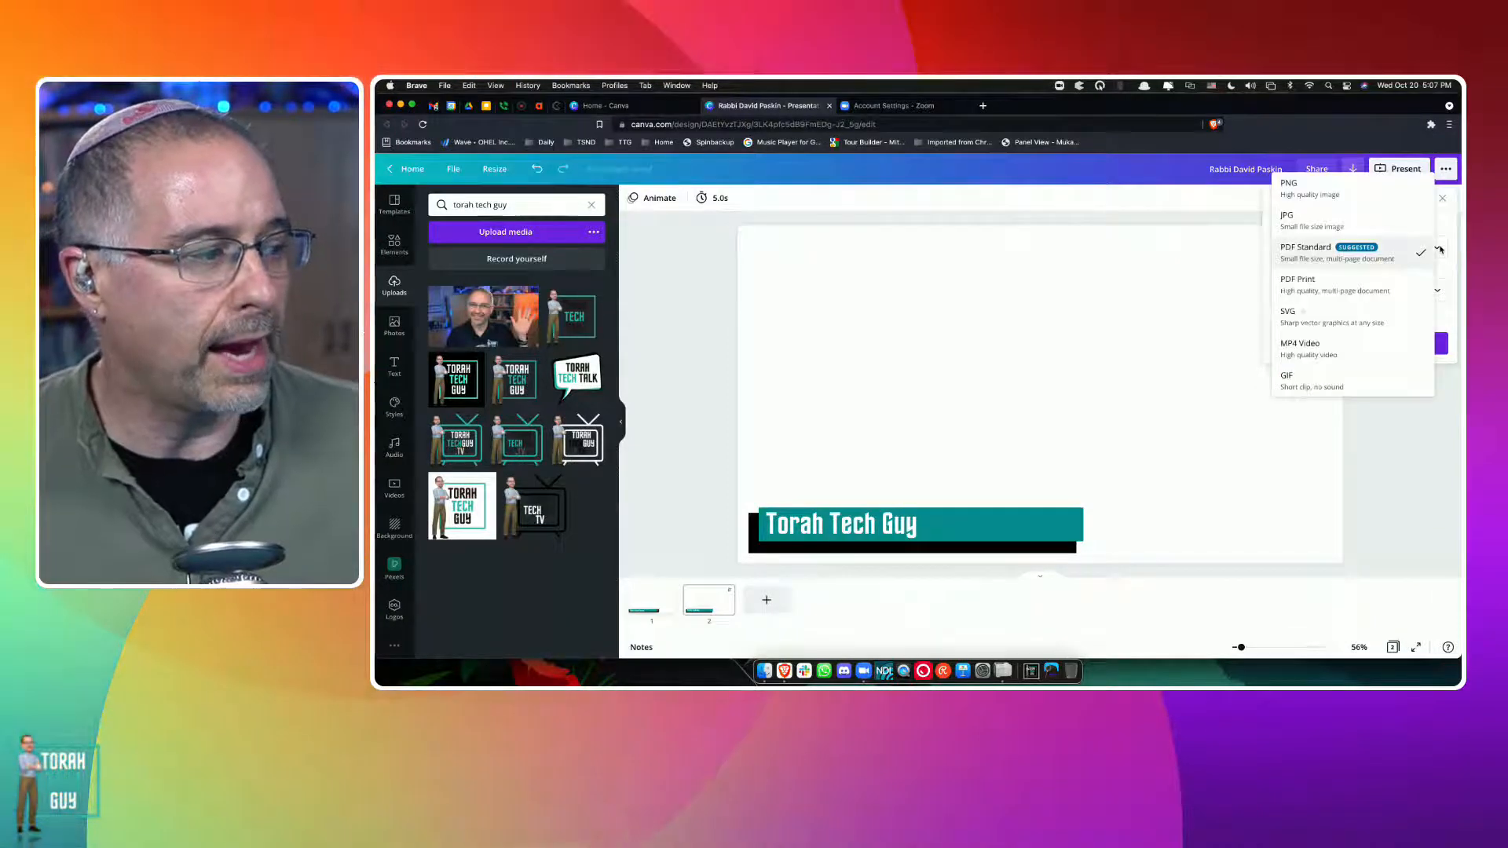
{"action": "left_click", "coordinate": [1375, 189]}
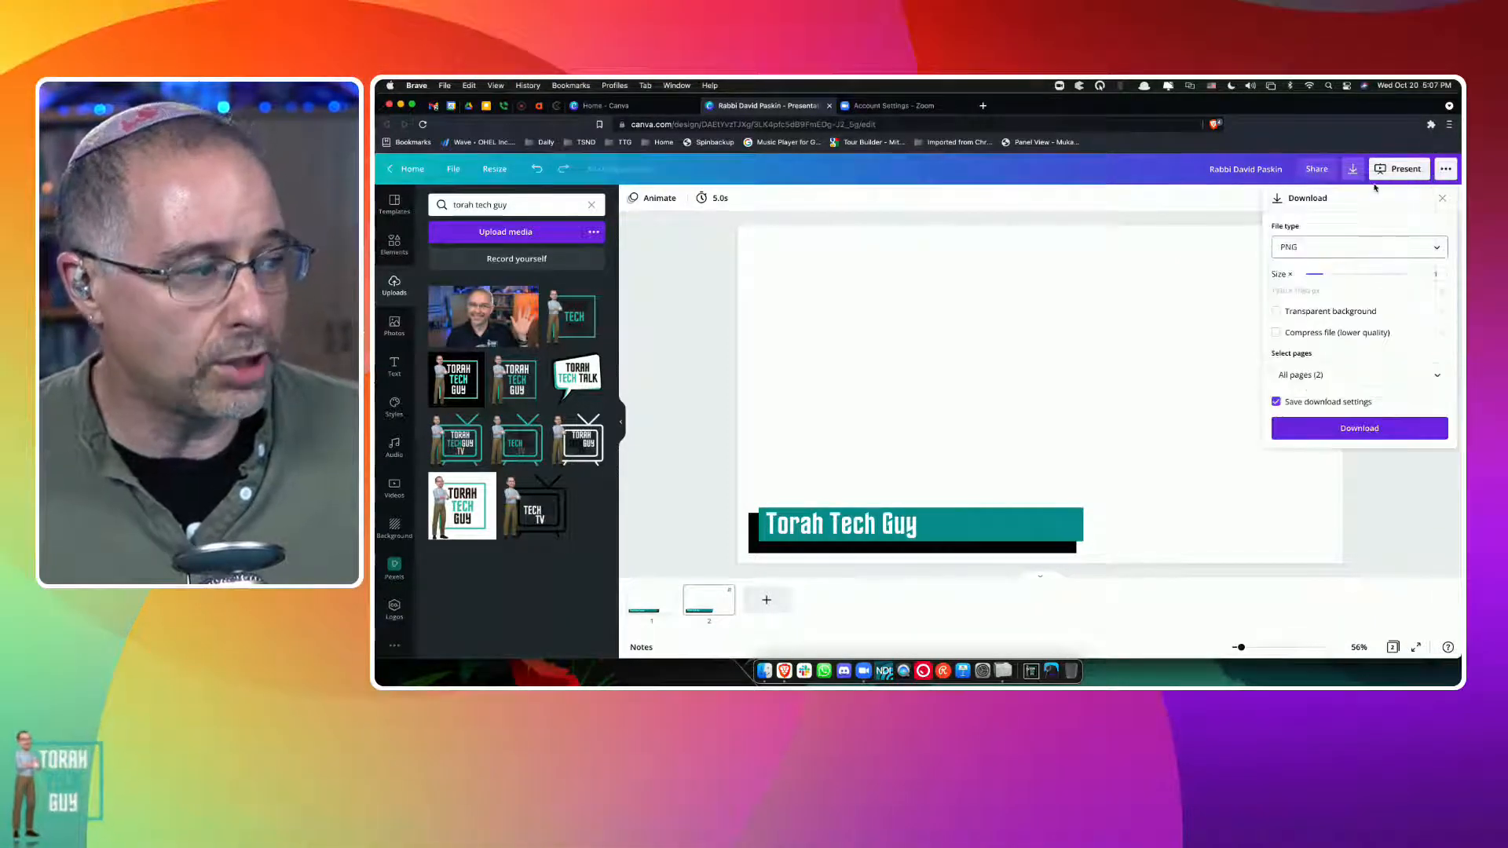
{"action": "left_click", "coordinate": [1306, 313]}
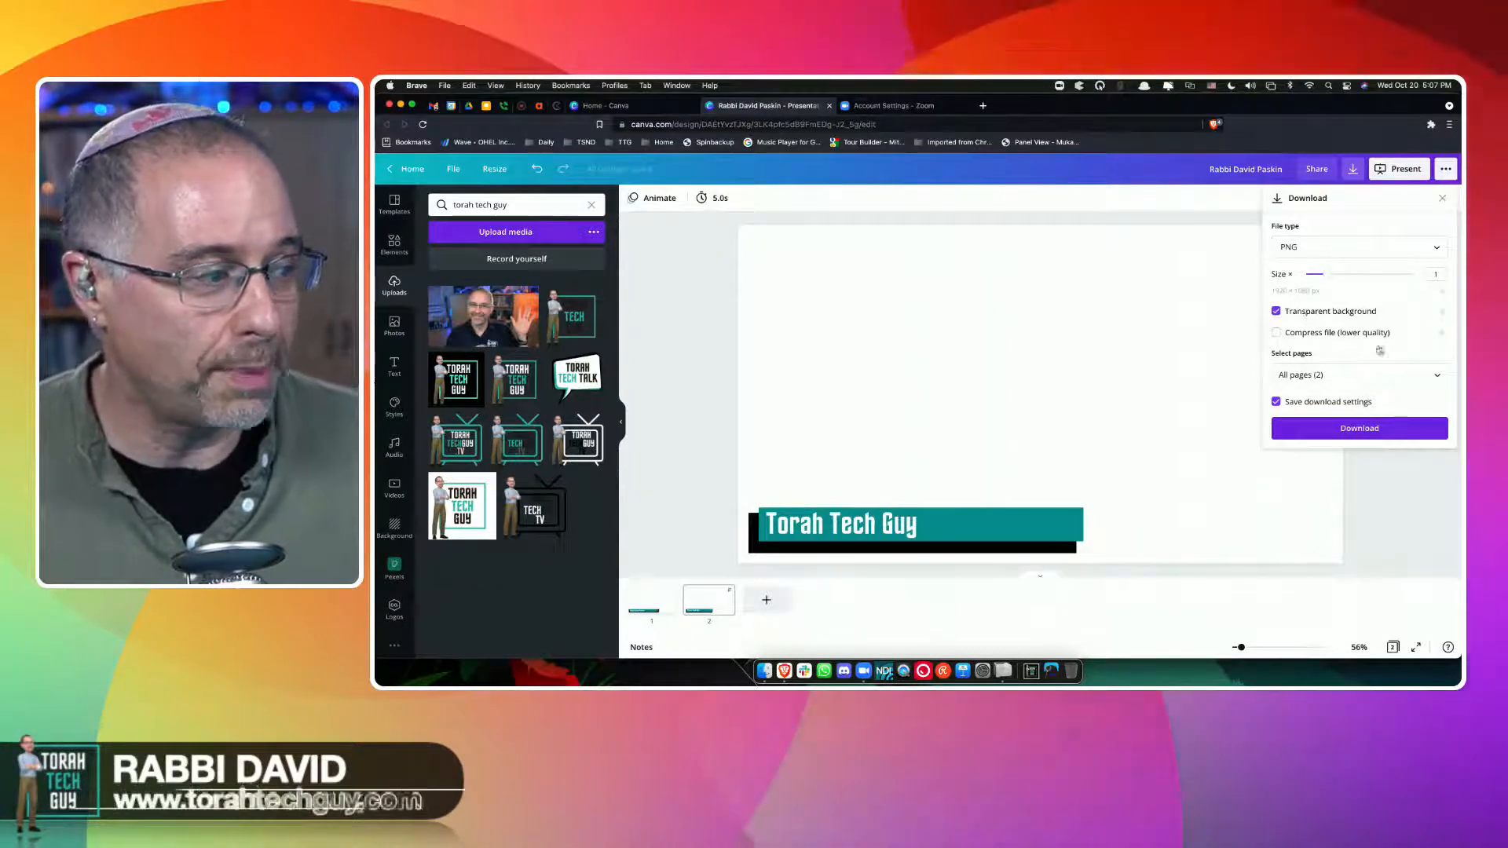
{"action": "left_click", "coordinate": [1438, 376]}
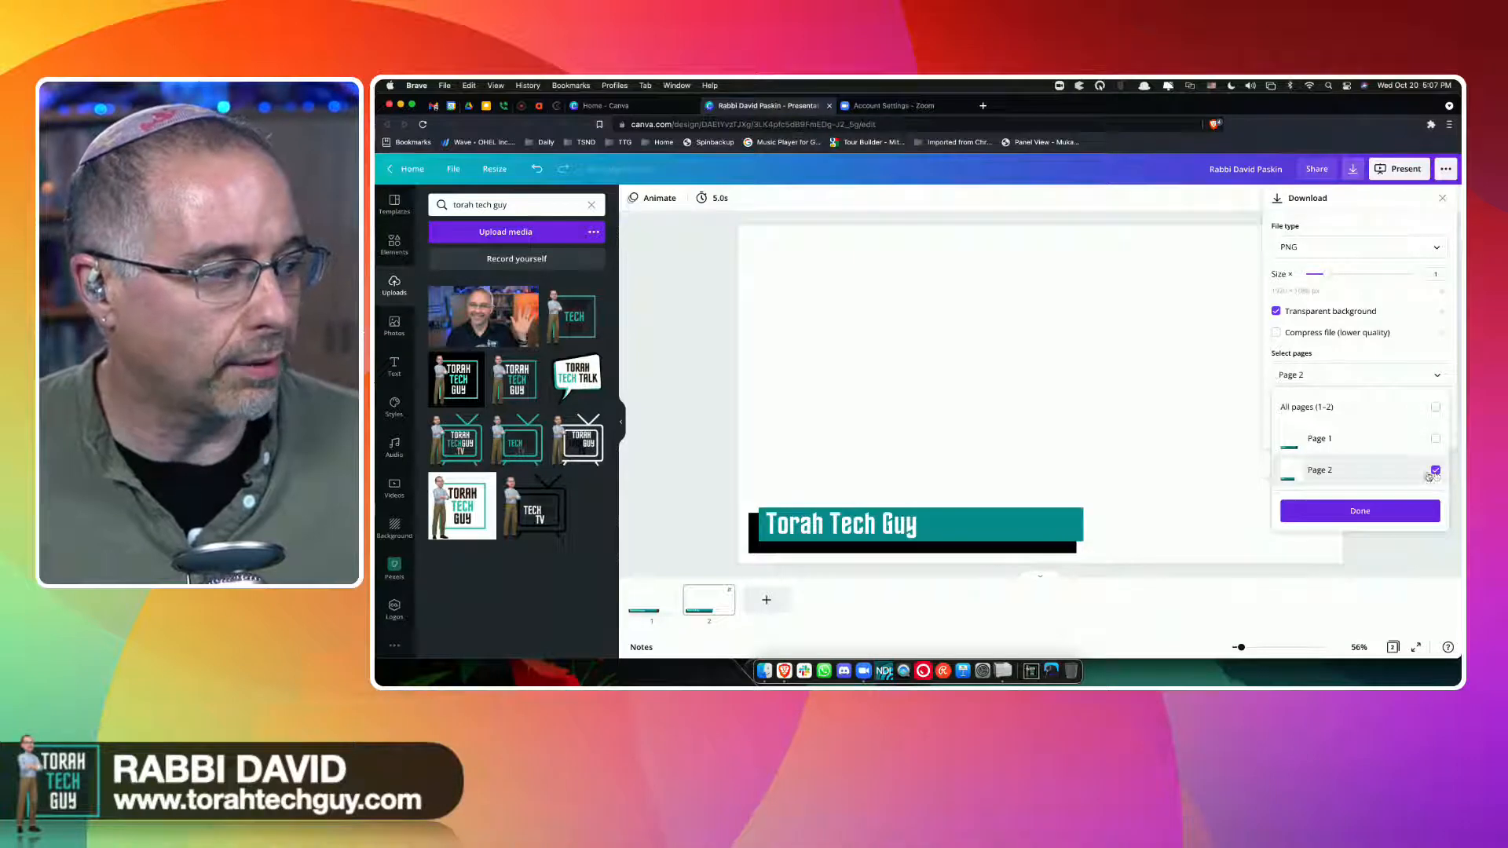
{"action": "left_click", "coordinate": [1361, 512]}
Download the page and save it in the Downloads folder as TTG.png.
{"action": "left_click", "coordinate": [1356, 435]}
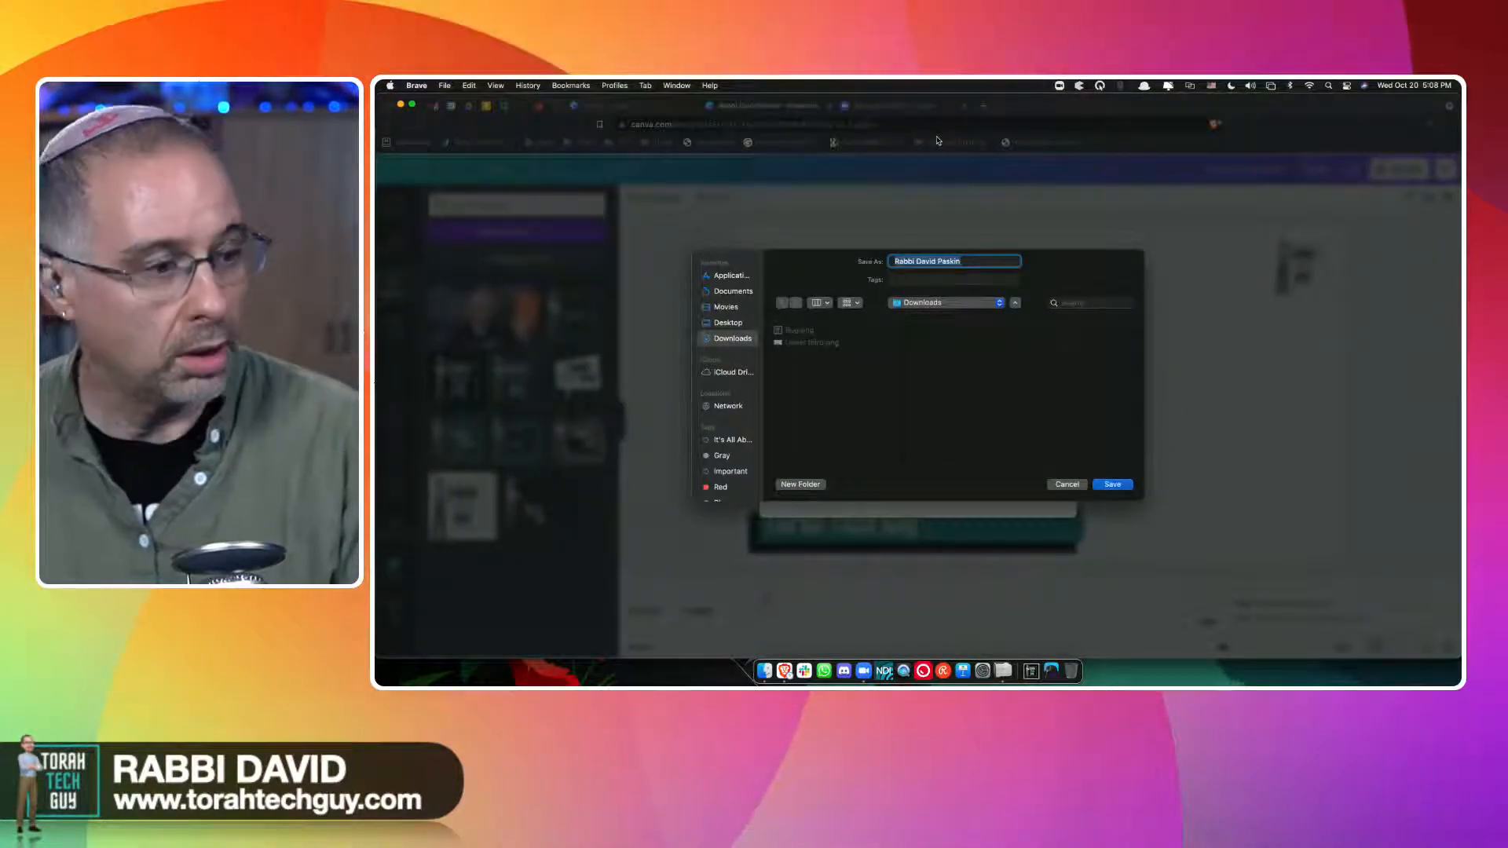
{"action": "type", "text": "G"}
{"action": "key", "text": "Return"}
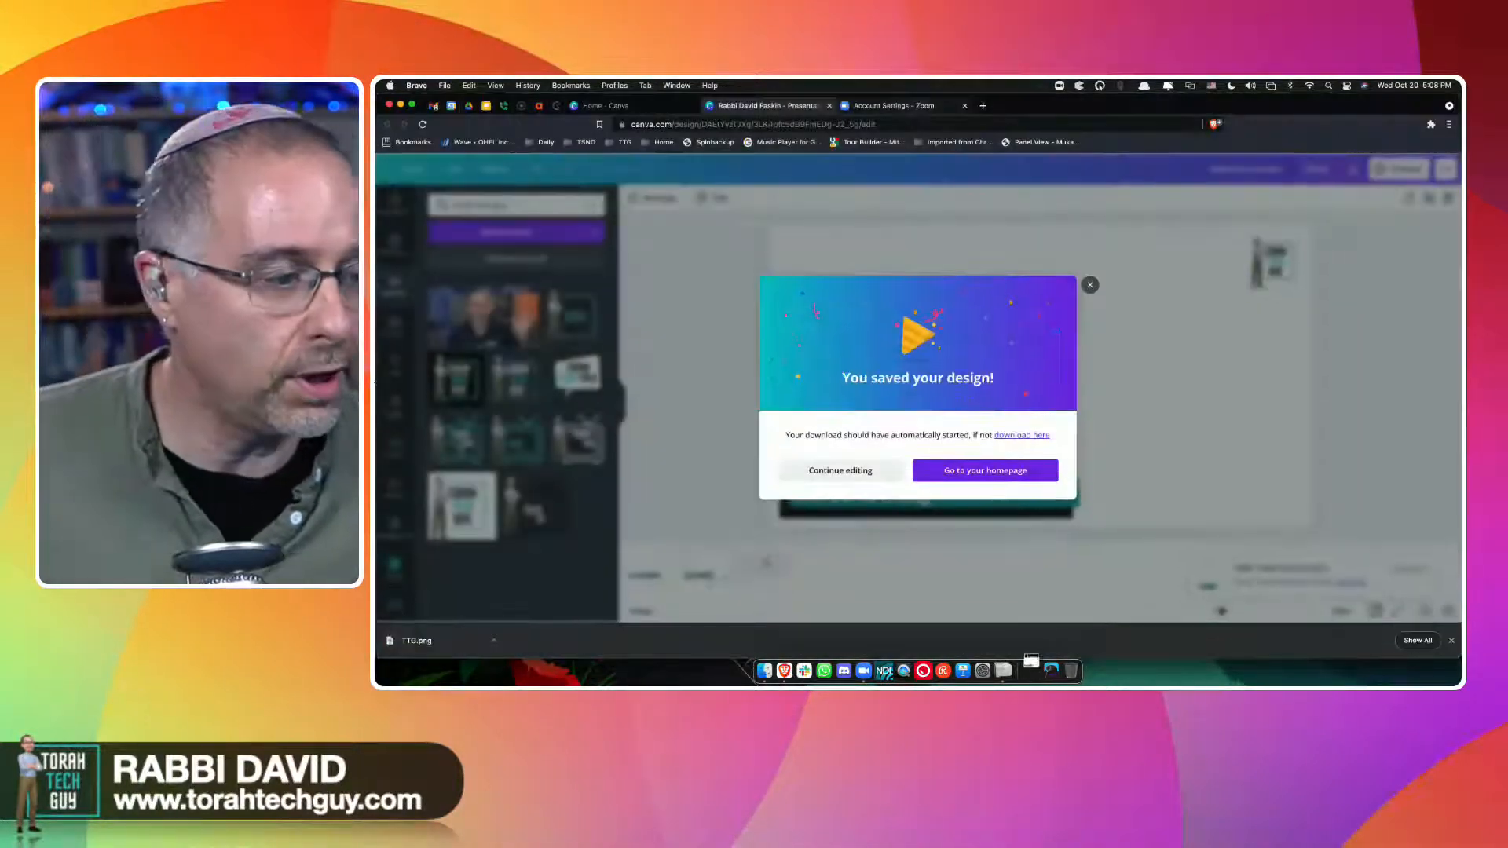
Switch to the Zoom account settings and upload TTG.png from Downloads as a new custom video filter.
{"action": "left_click", "coordinate": [894, 105]}
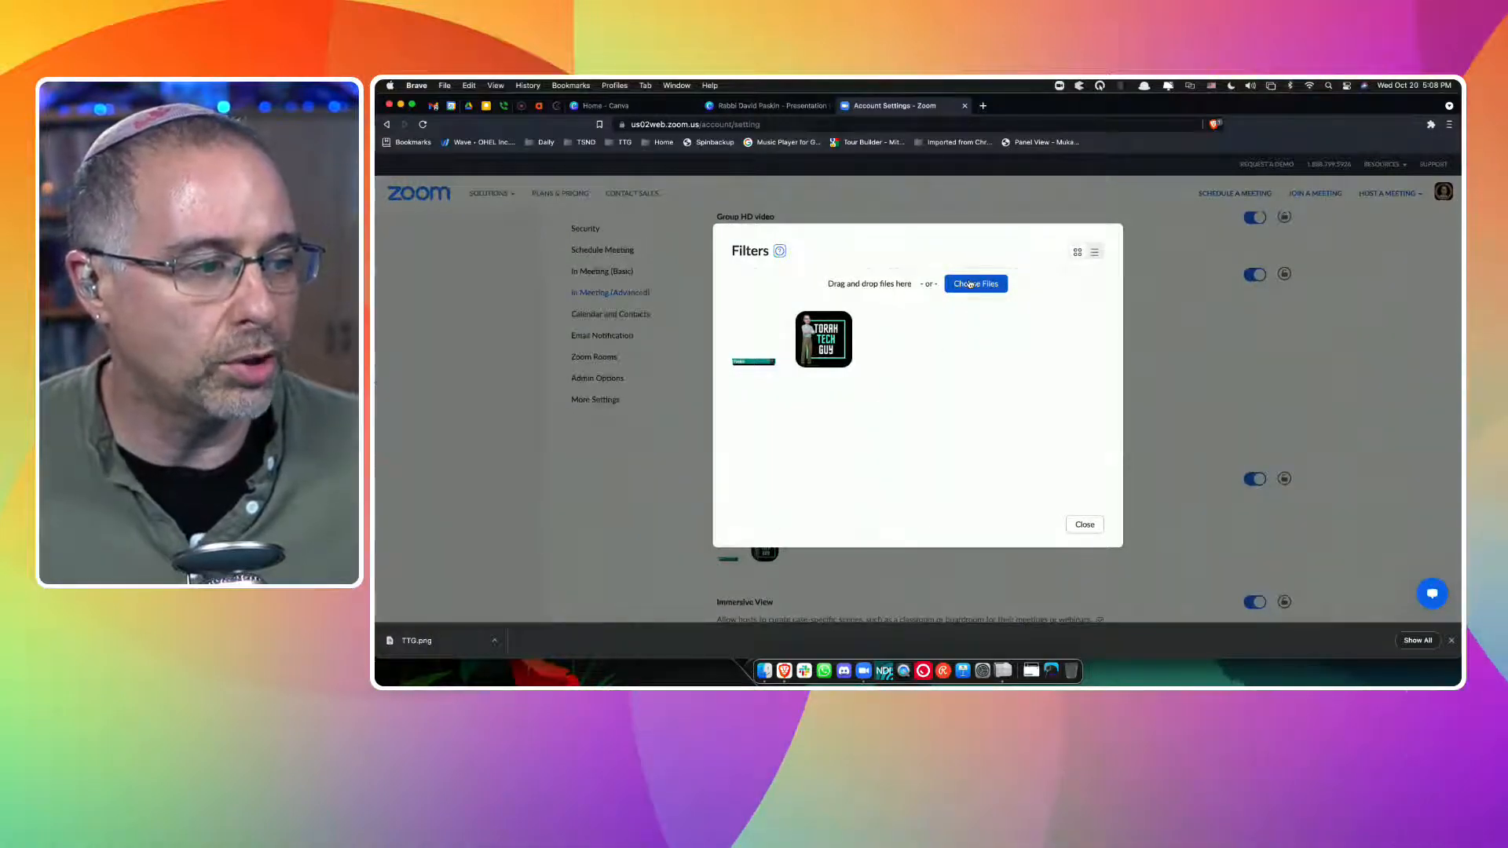
{"action": "left_click", "coordinate": [970, 285]}
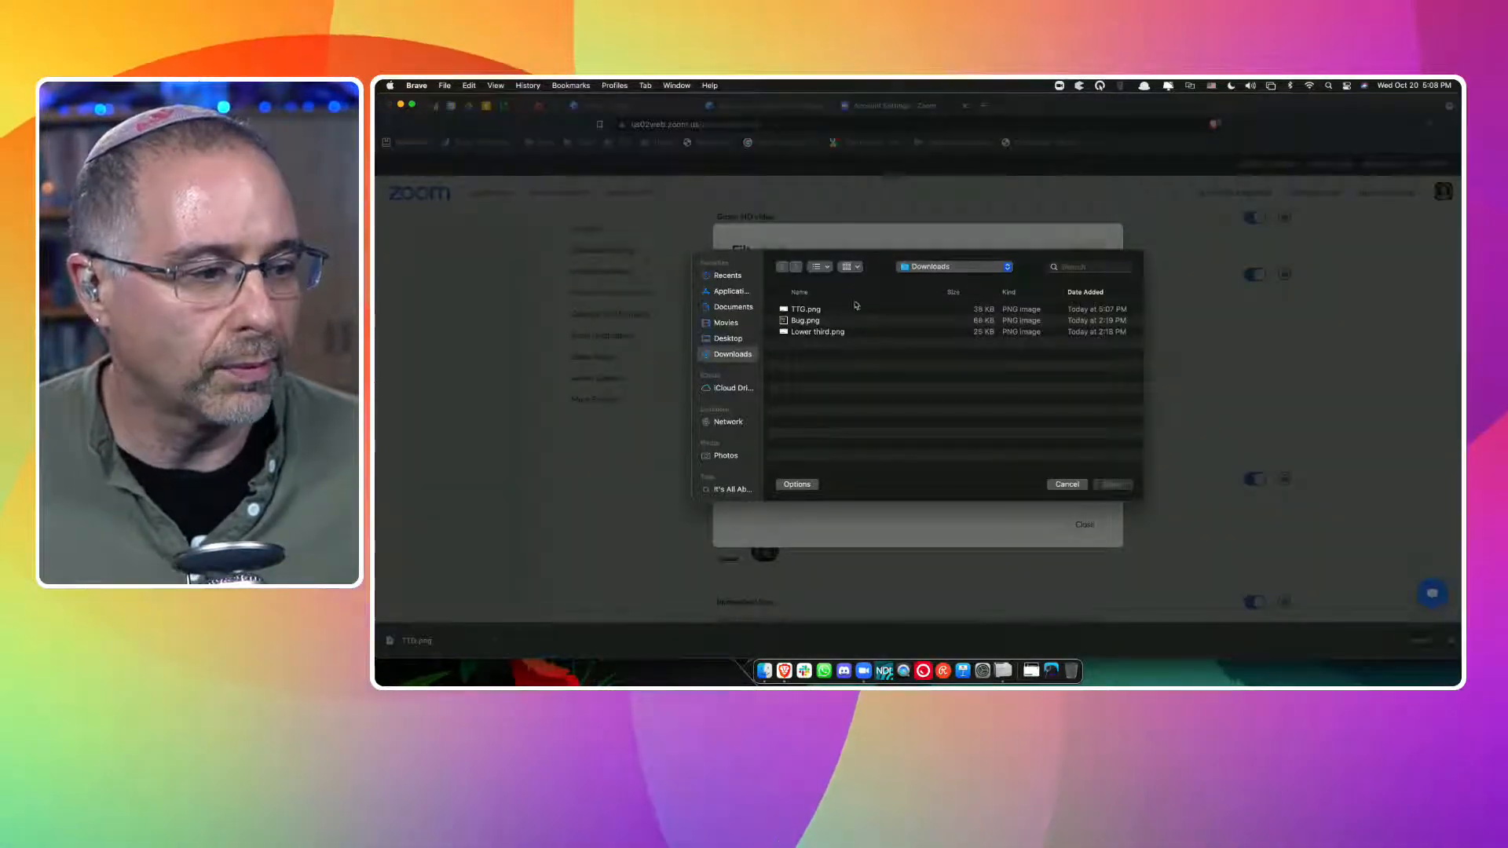
{"action": "double_click", "coordinate": [856, 307]}
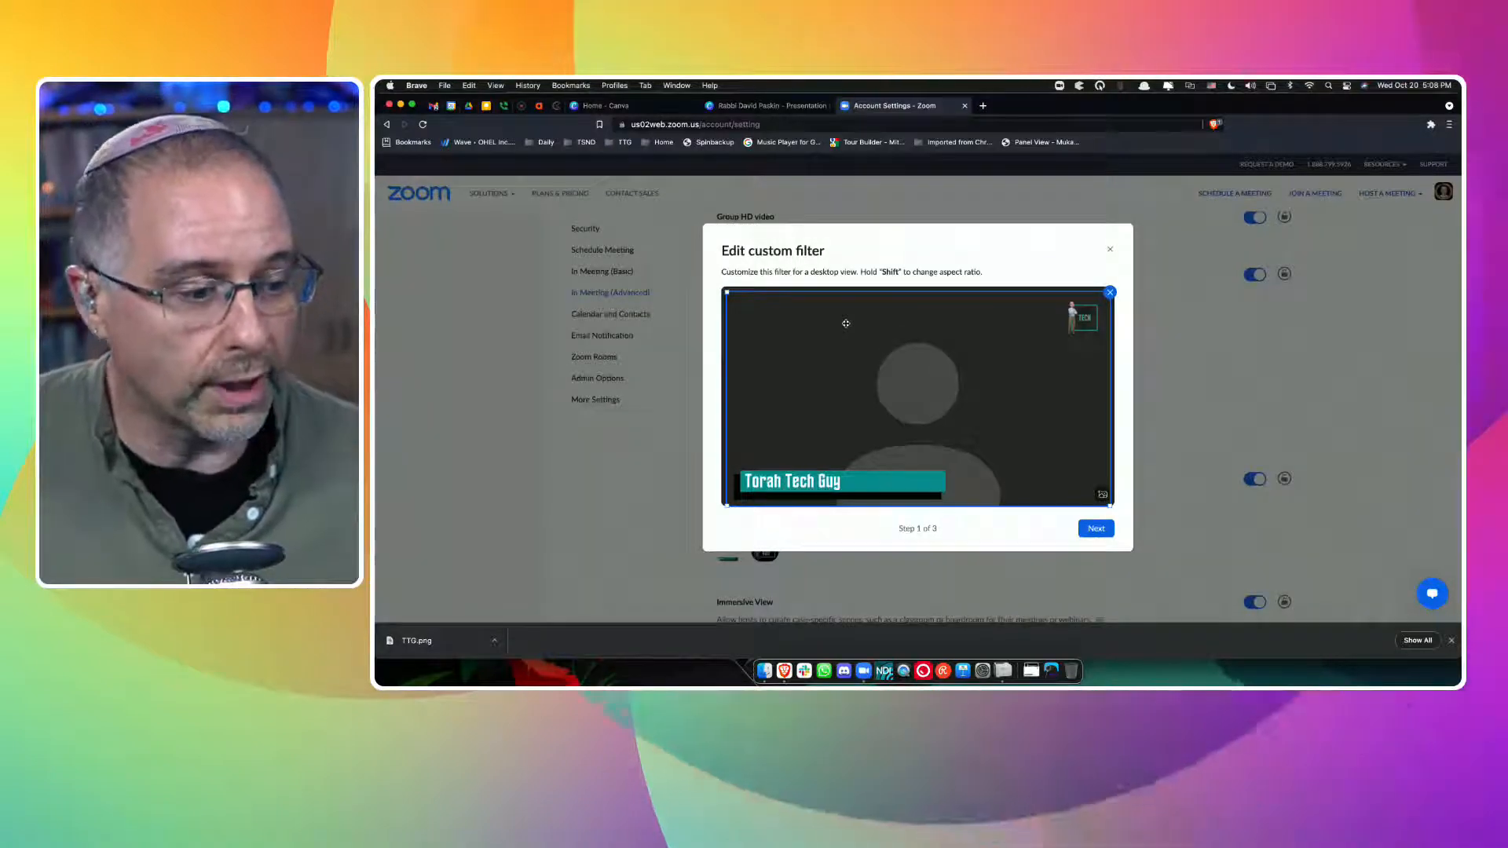
Accept the filter's full-frame placement for the desktop view and stretch it downward to fill the whole mobile view.
{"action": "left_click_drag", "start_coordinate": [905, 357], "coordinate": [903, 357]}
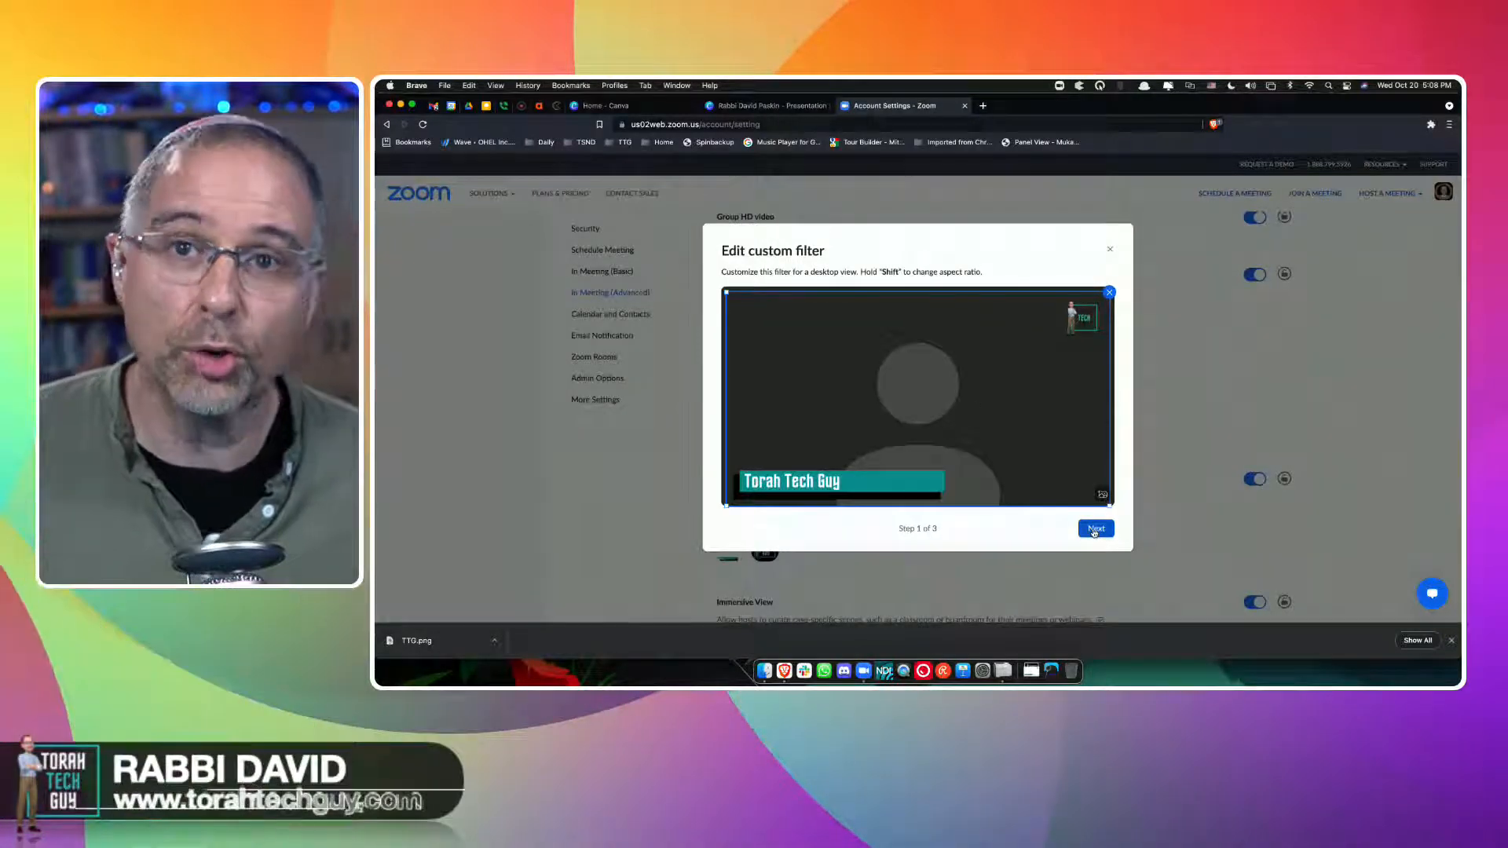
{"action": "left_click", "coordinate": [1095, 528]}
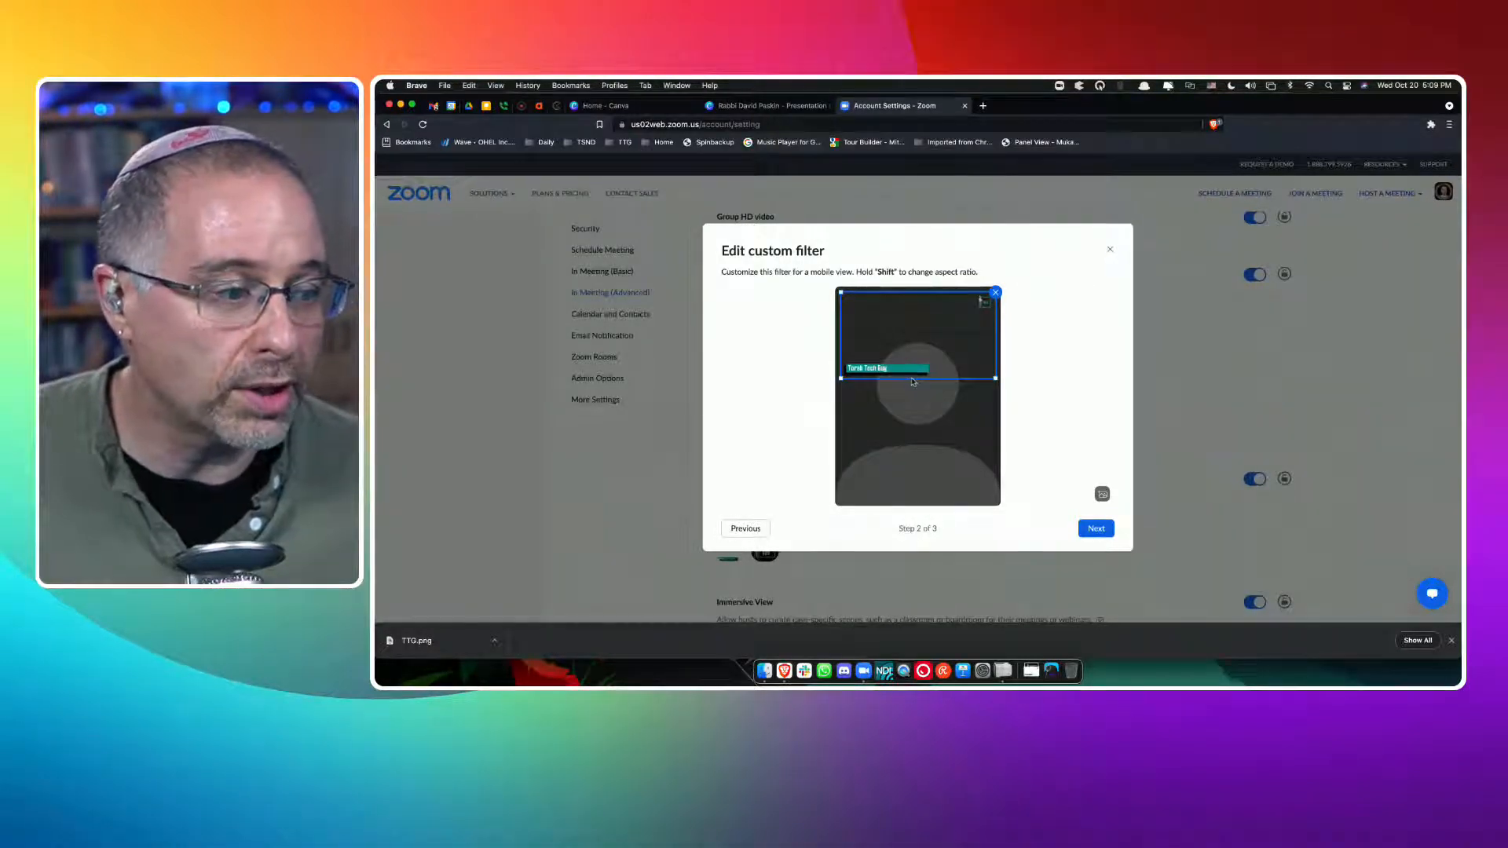
{"action": "left_click_drag", "start_coordinate": [841, 378], "coordinate": [840, 502]}
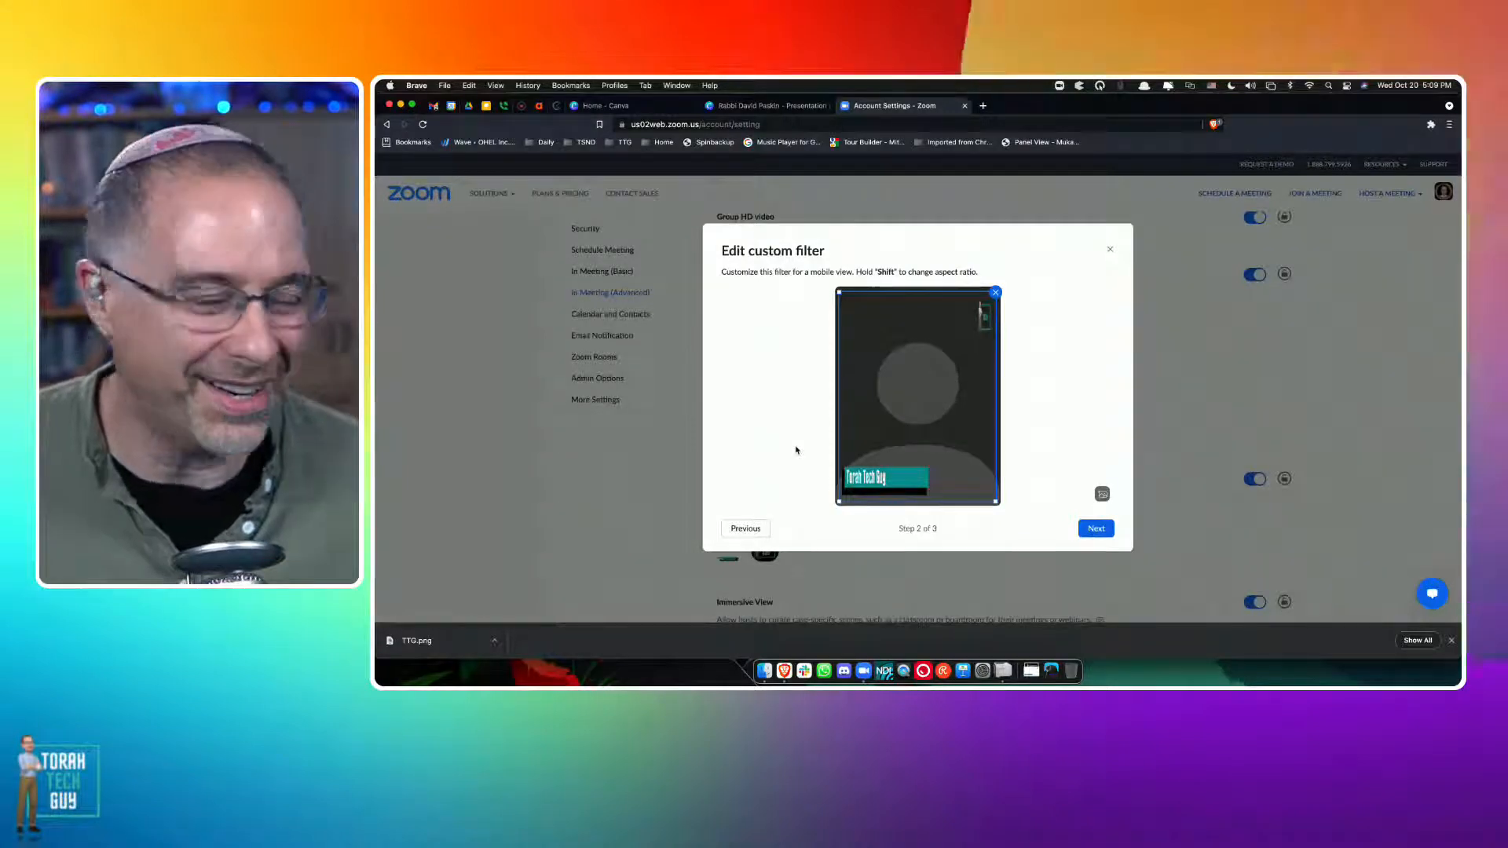
Accept the mobile view, save the custom filter under the name TTG, and close the filter manager.
{"action": "left_click", "coordinate": [1101, 528]}
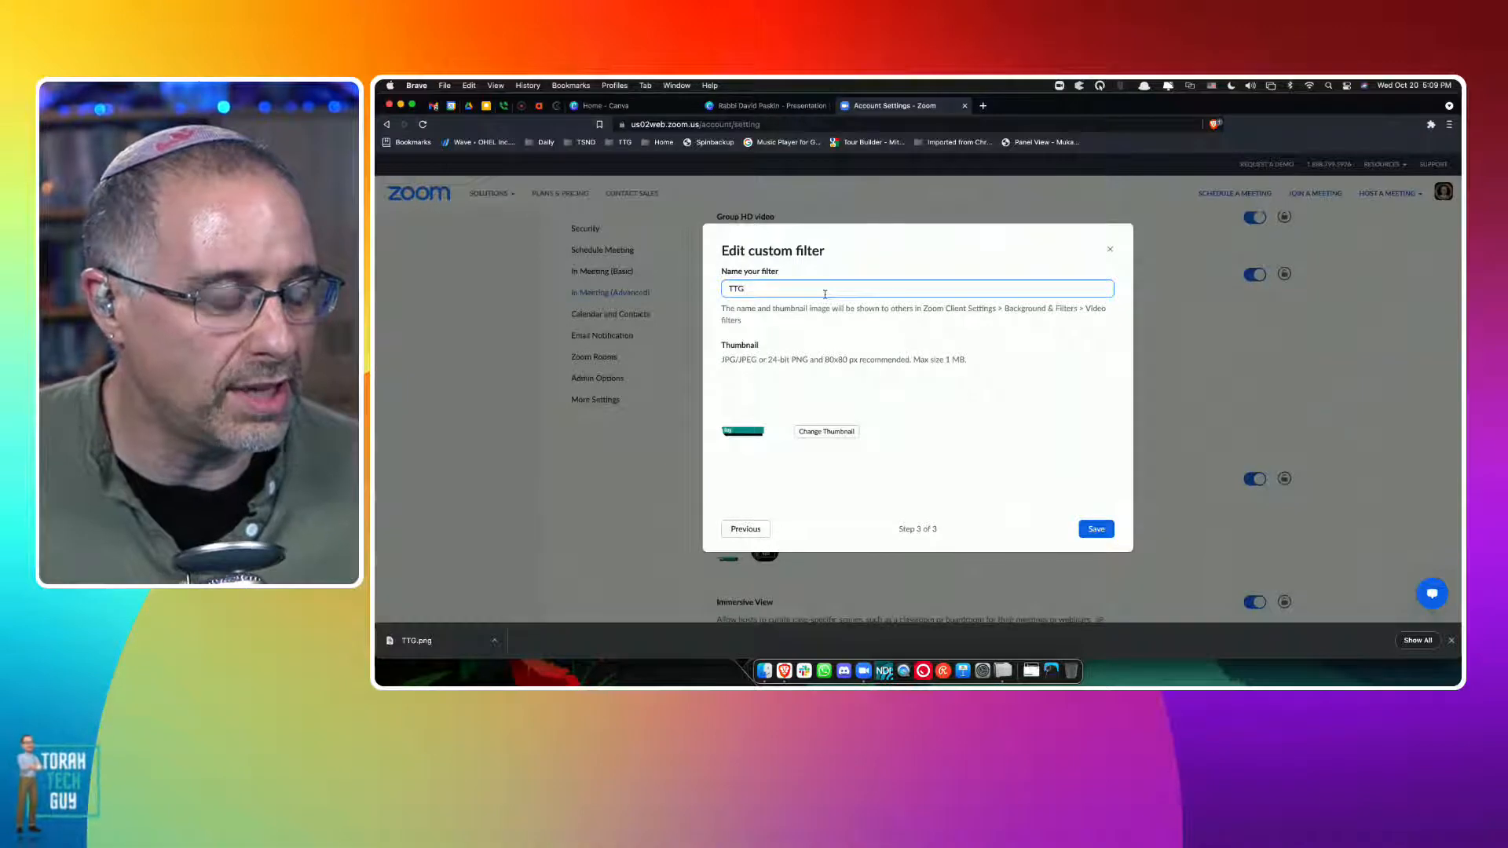
{"action": "left_click", "coordinate": [1097, 529]}
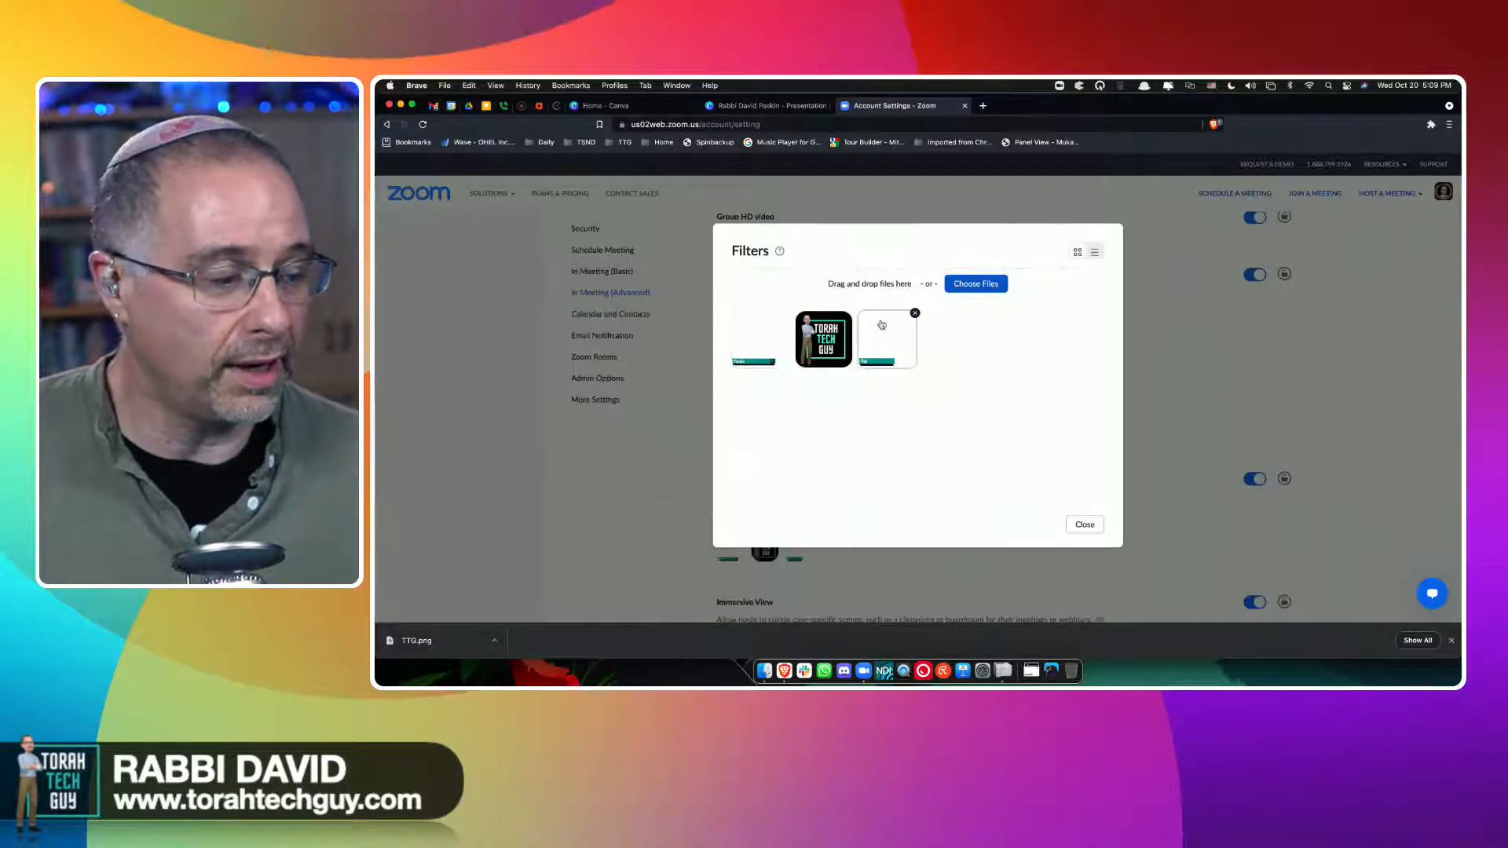
{"action": "left_click", "coordinate": [1085, 524]}
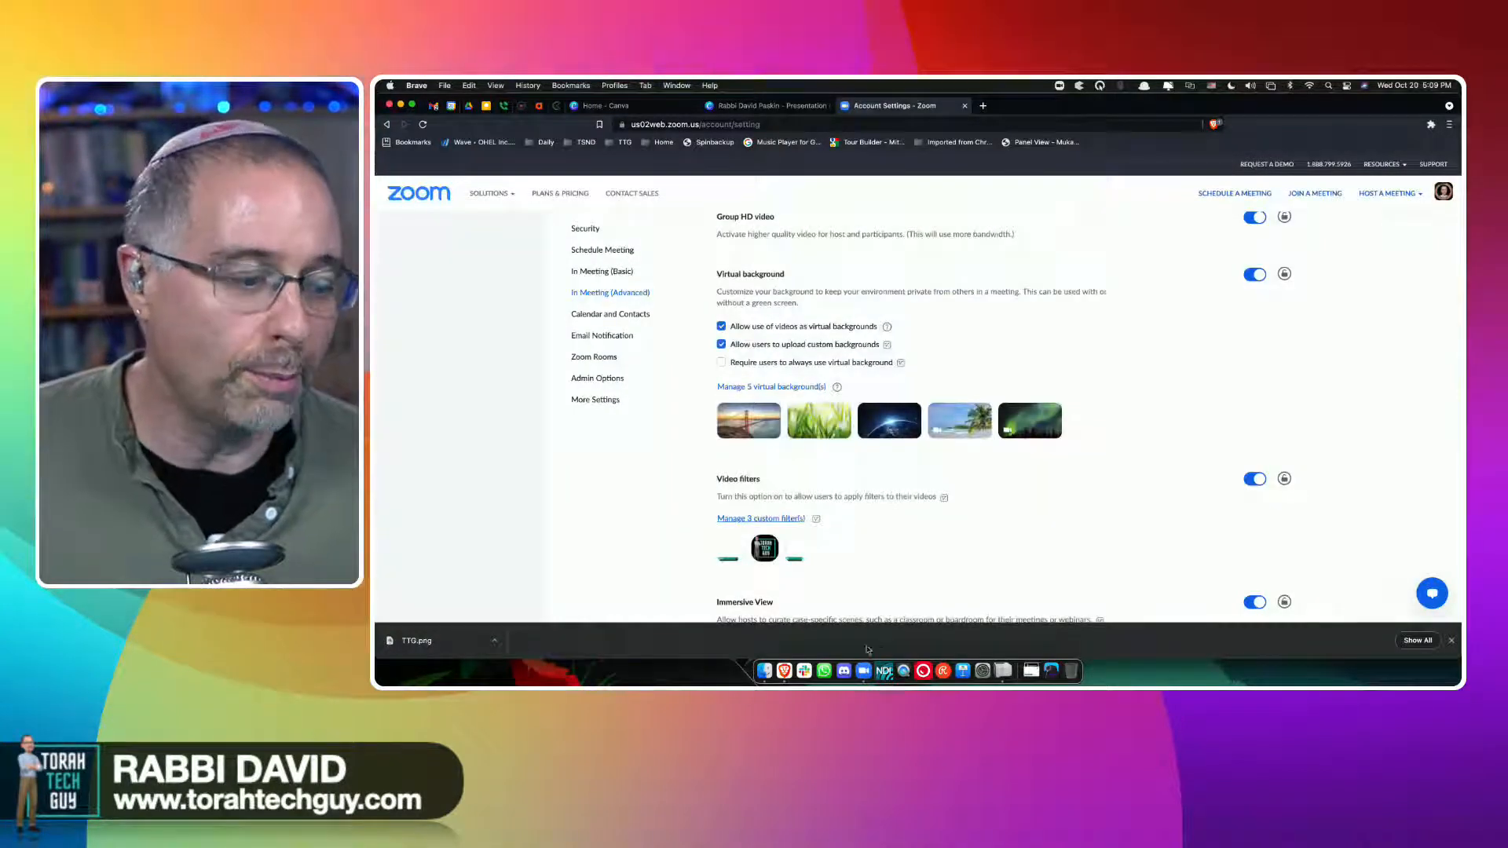
Switch to the Zoom desktop app, start a new meeting without joining audio, and expand the meeting window to full screen.
{"action": "left_click", "coordinate": [863, 670]}
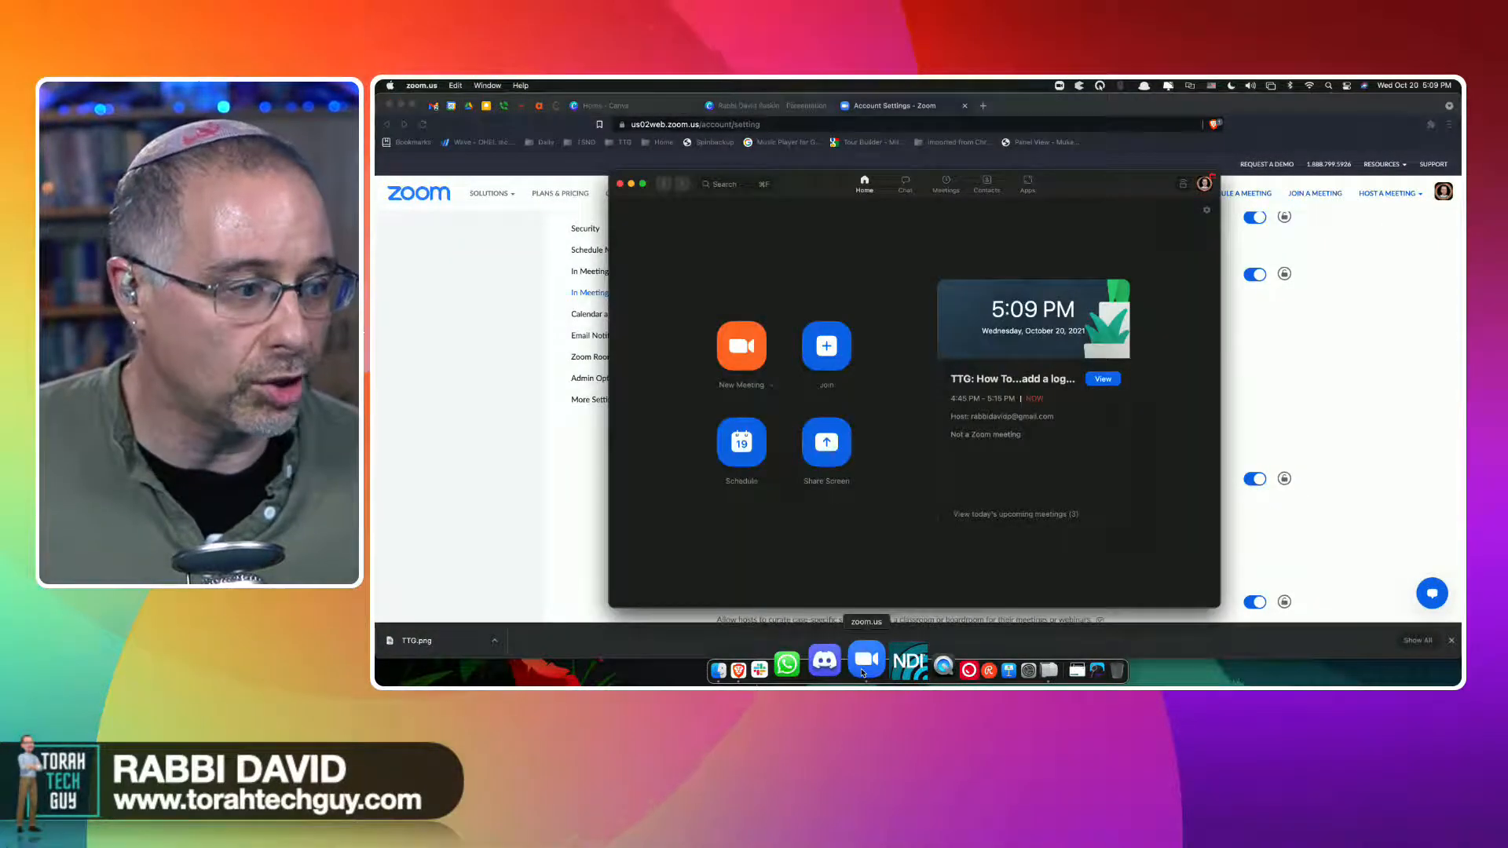
{"action": "left_click", "coordinate": [736, 351]}
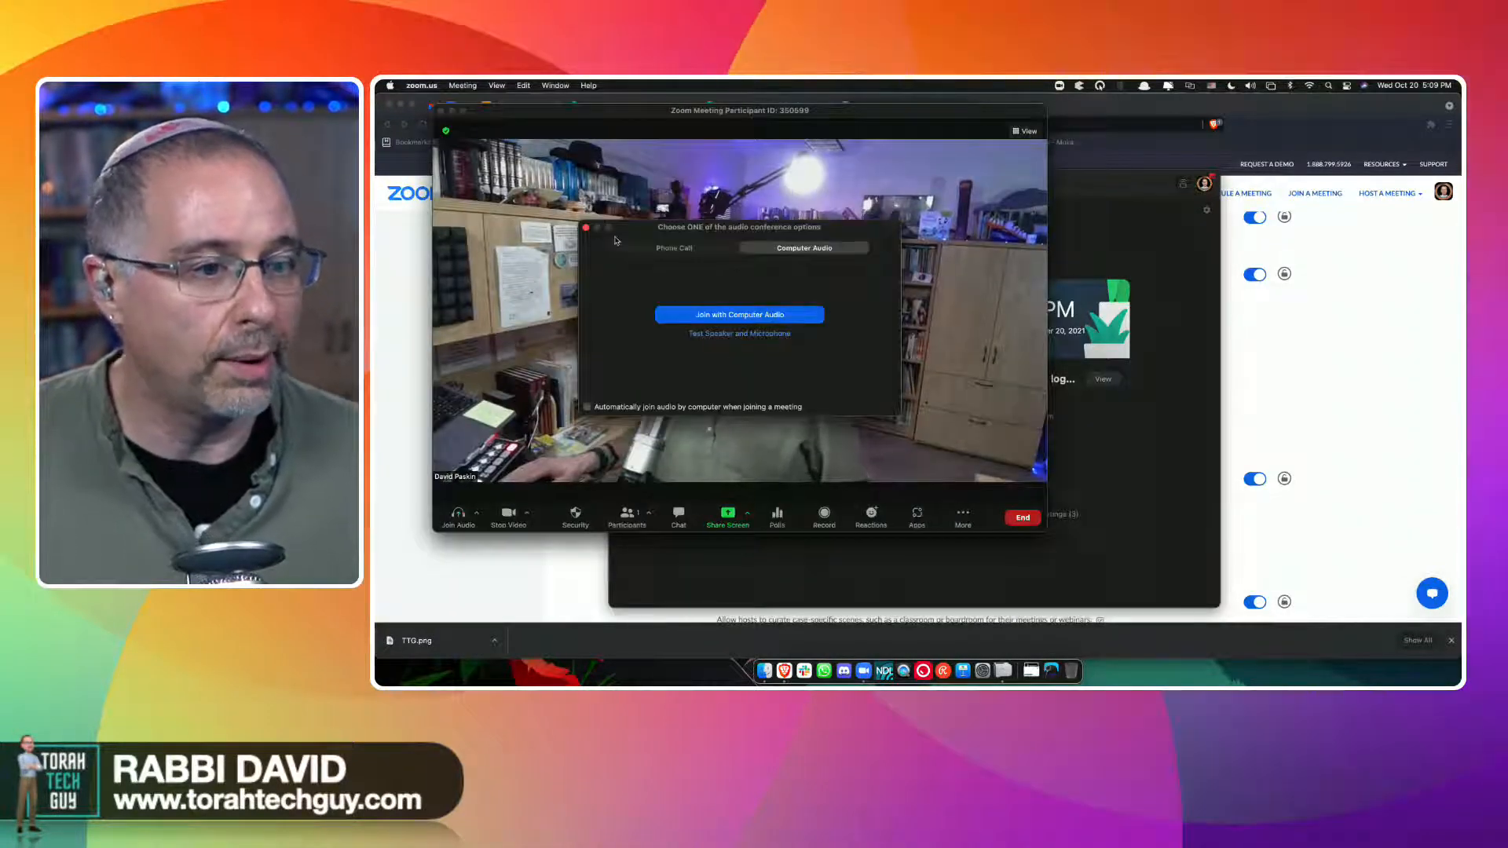
{"action": "left_click", "coordinate": [585, 227]}
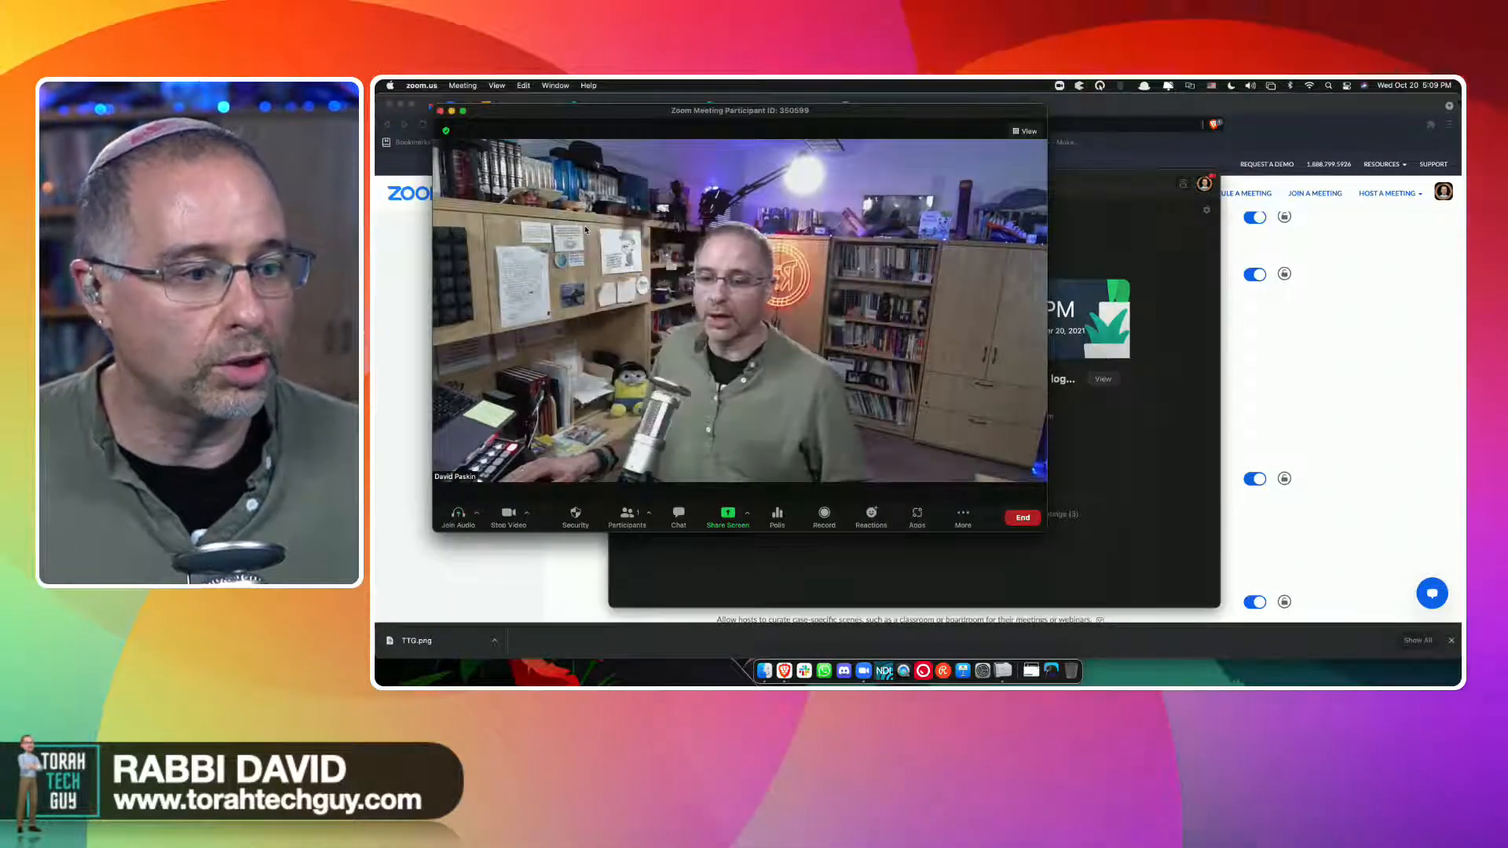
{"action": "left_click", "coordinate": [463, 111]}
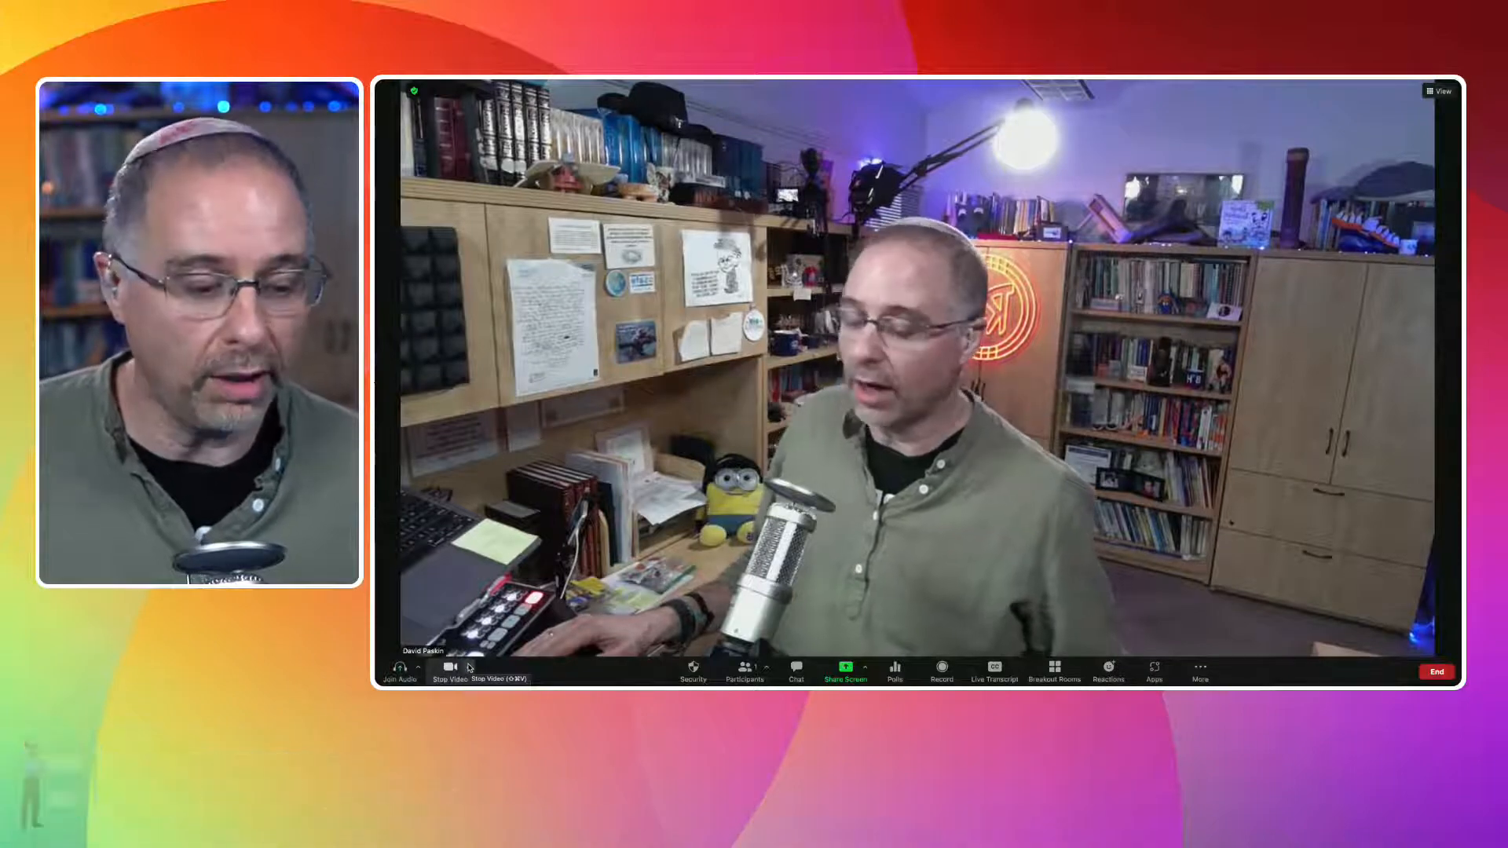
Open the meeting's video filter settings and apply the custom Torah Tech Guy banner filter to the camera video.
{"action": "left_click", "coordinate": [470, 668]}
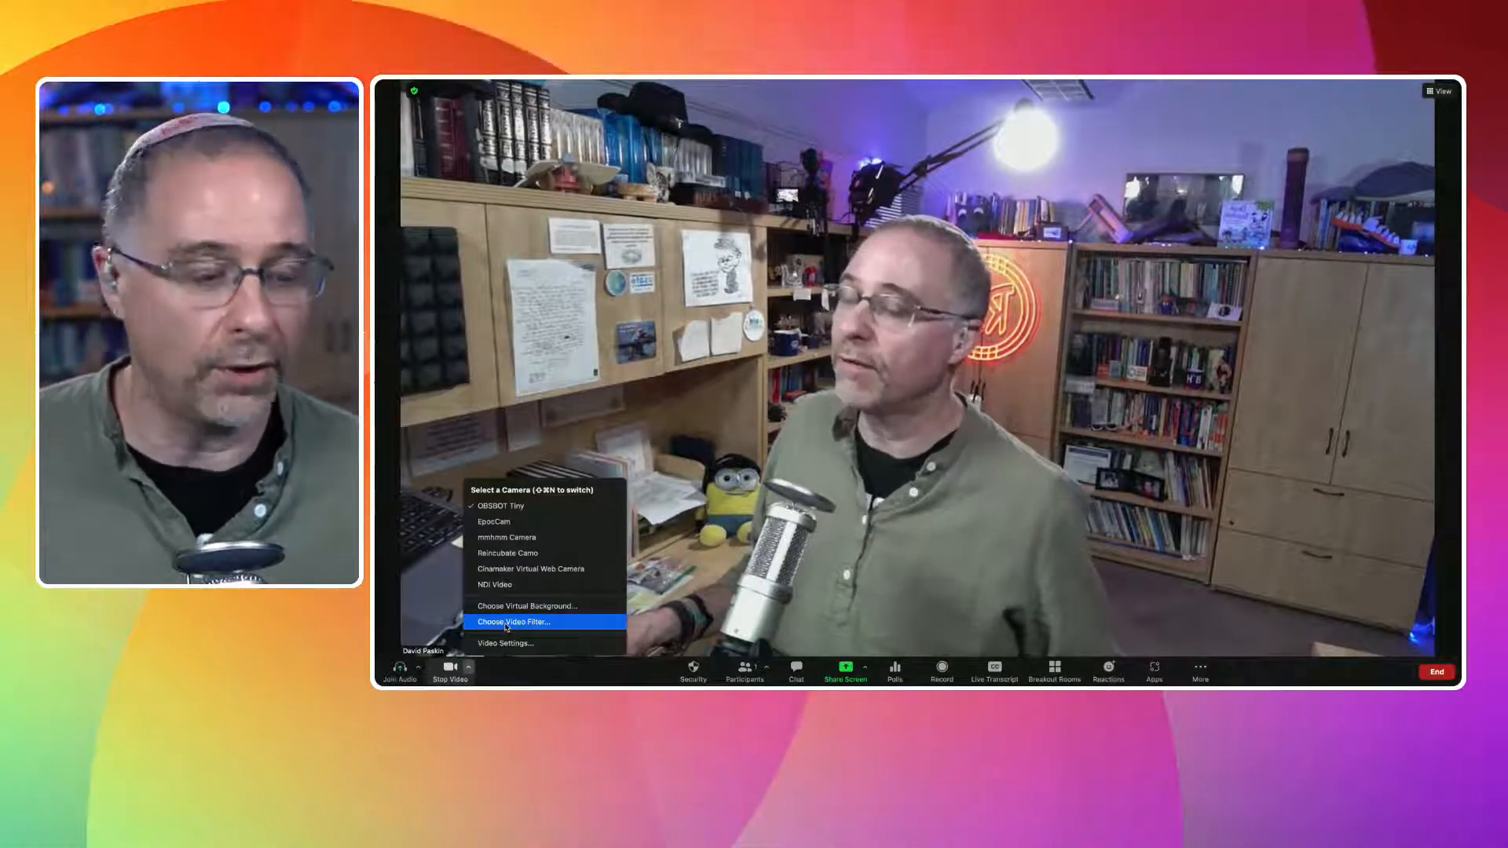
{"action": "left_click", "coordinate": [507, 623]}
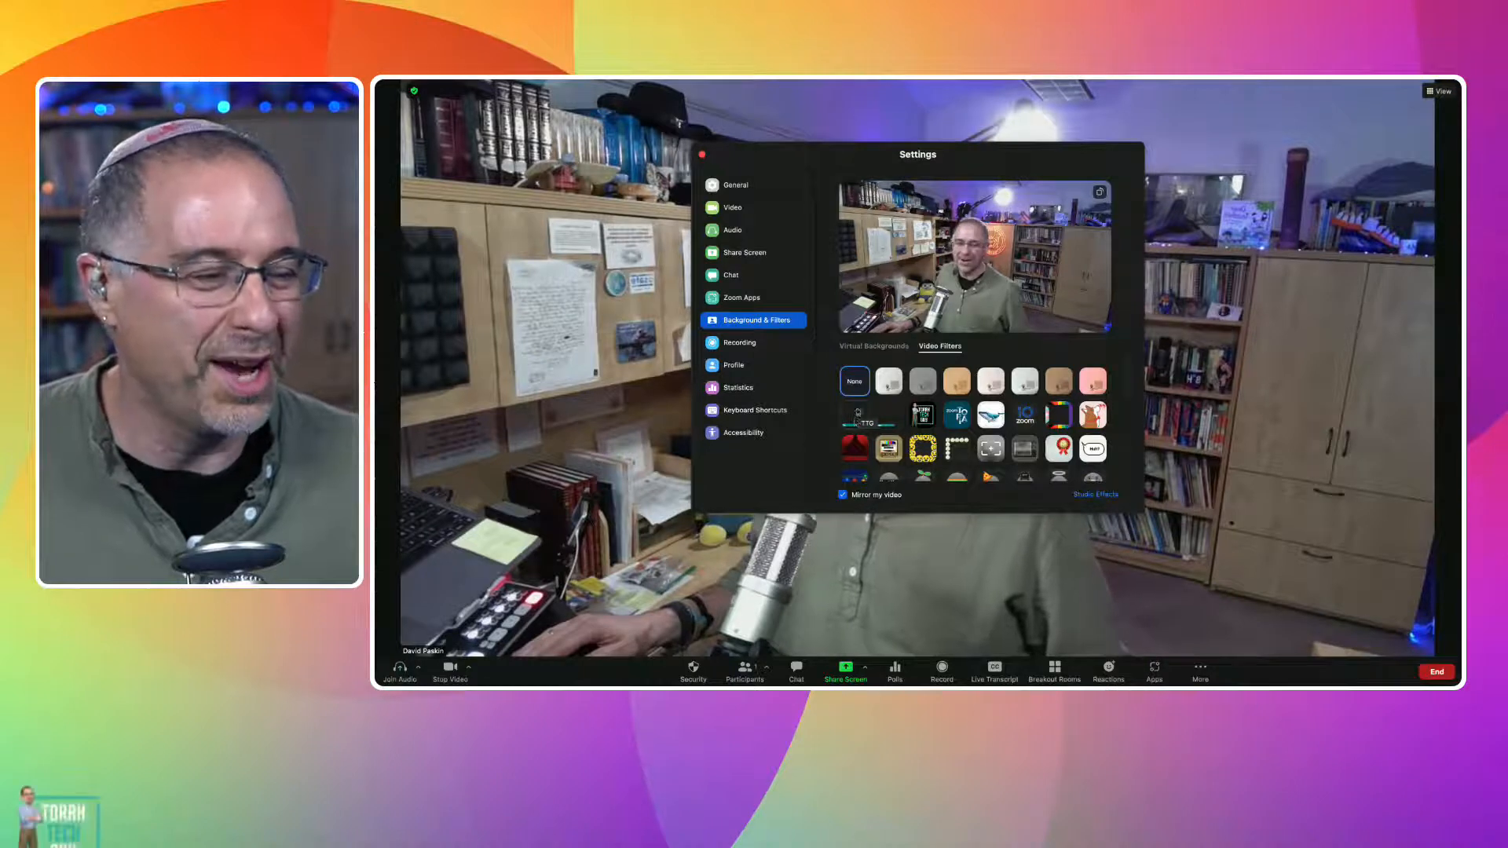
{"action": "left_click", "coordinate": [850, 414]}
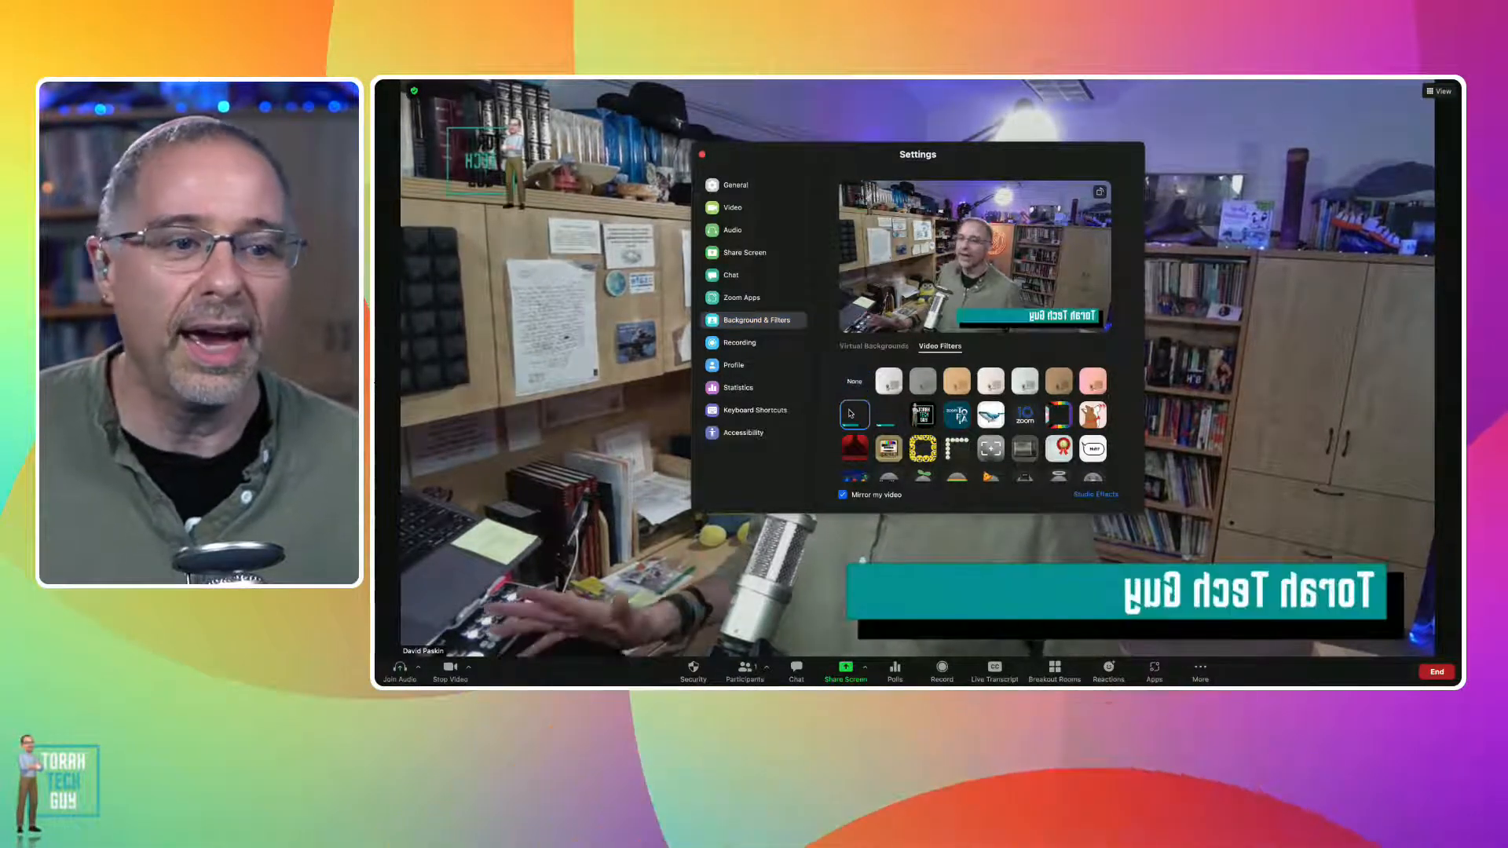